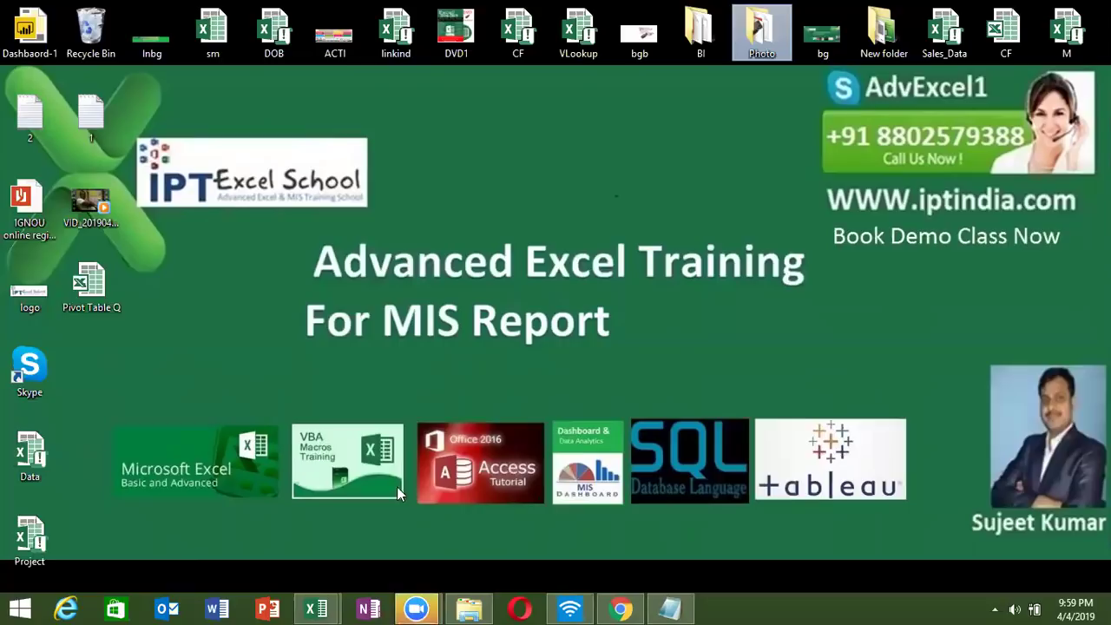
Switch to the Book2 workbook and go to cell A2 of the empty sheet.
left_click(323, 607)
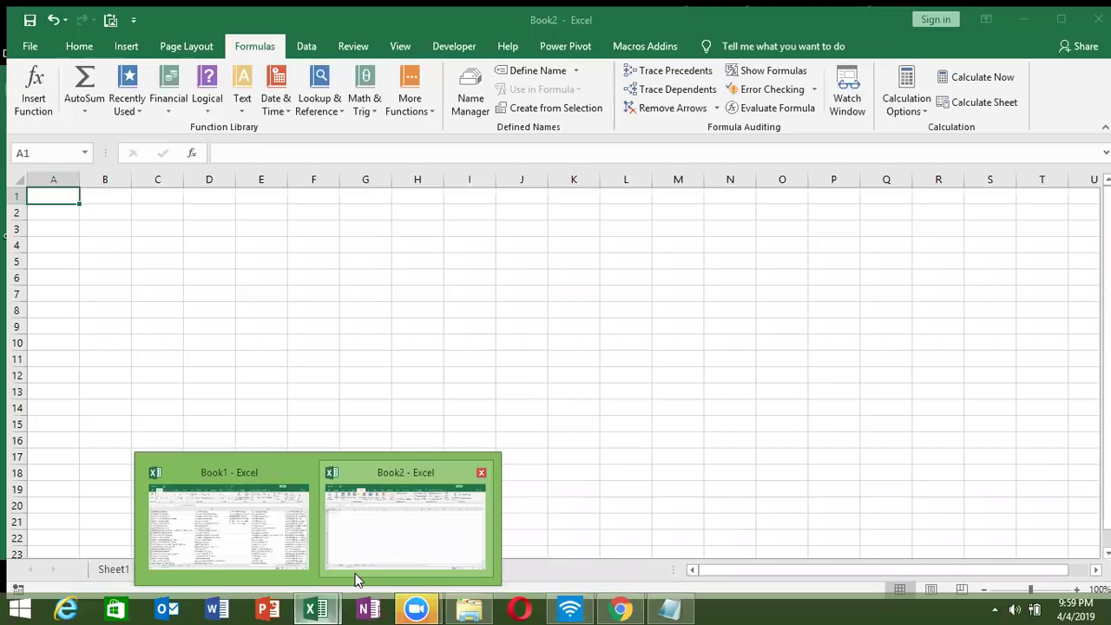
left_click(357, 579)
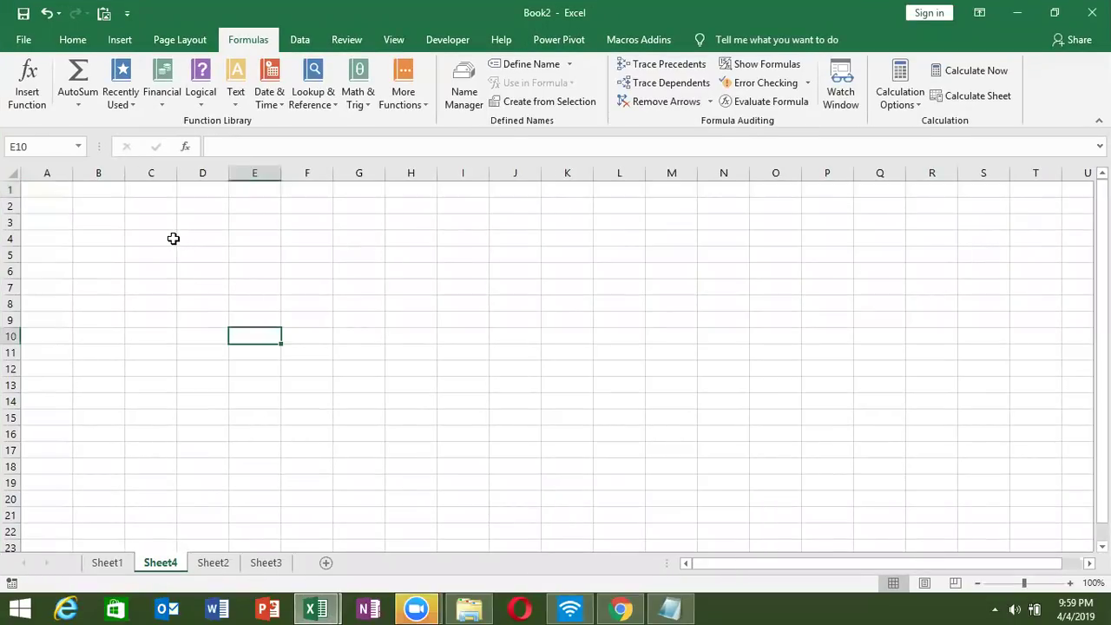
left_click(173, 238)
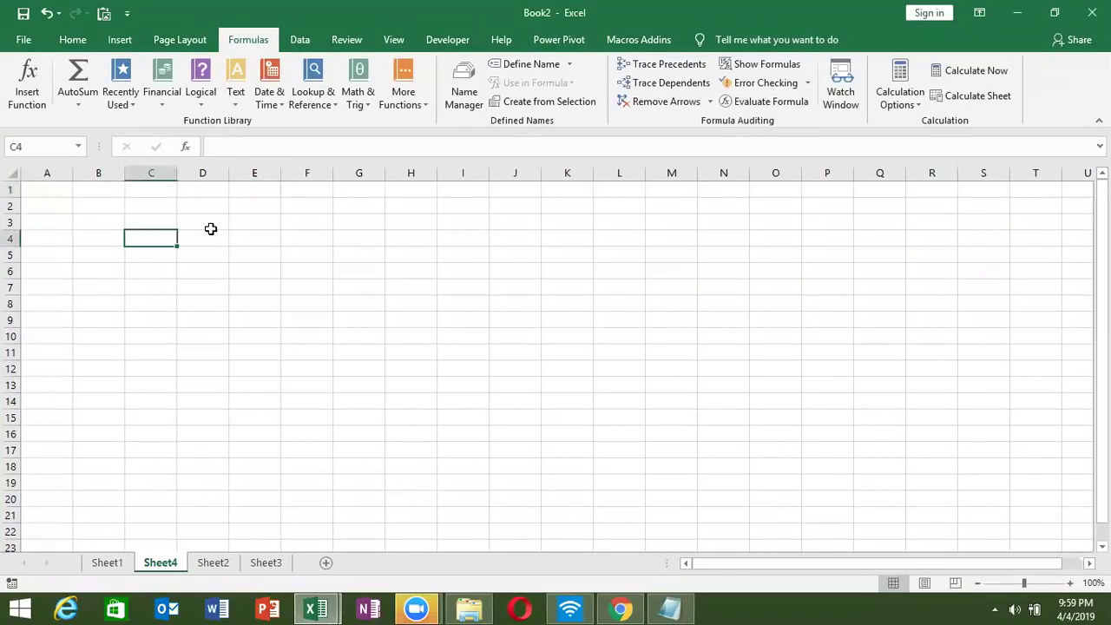
key("Up")
key("Up")
key("Left")
key("Left")
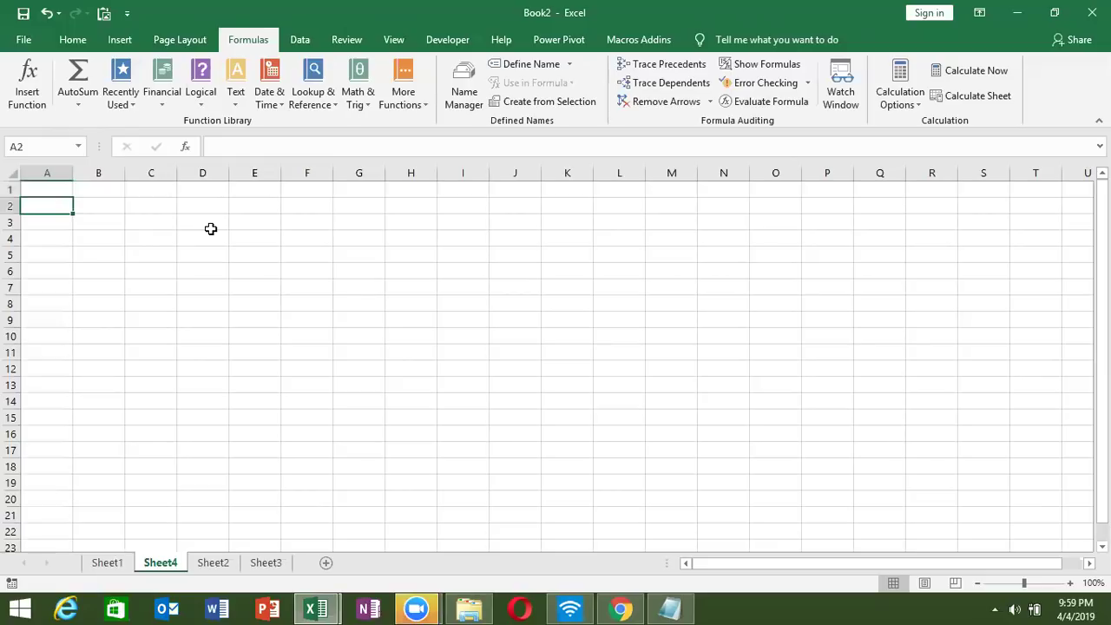
key("Down")
key("Up")
Enter 10, 20 and 30 in cells A2 to A4.
type("10")
key("Return")
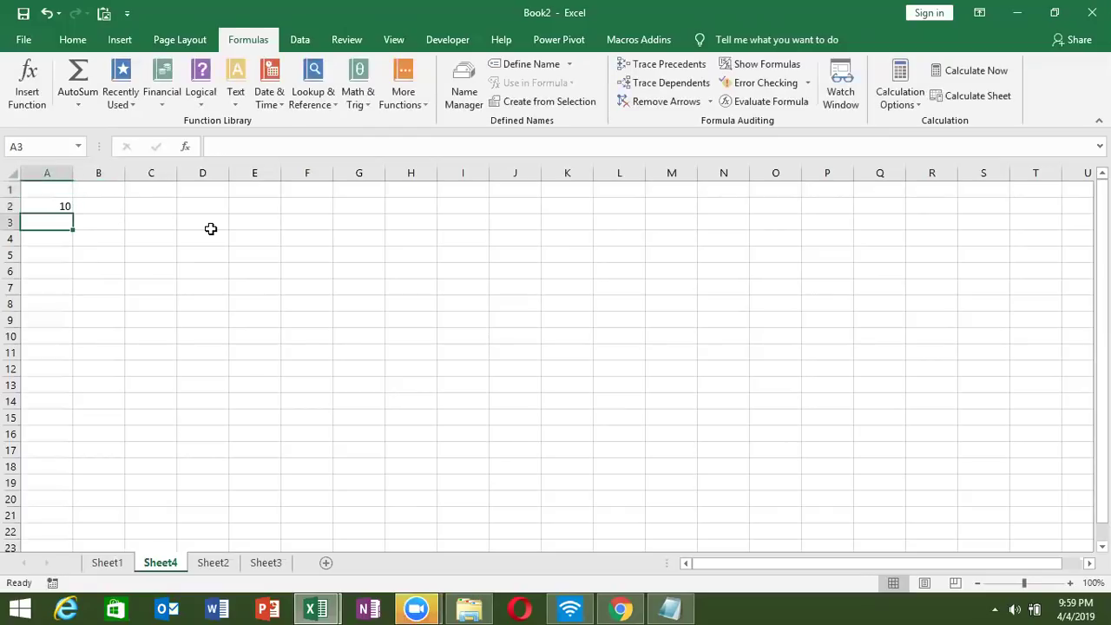
type("20")
key("Return")
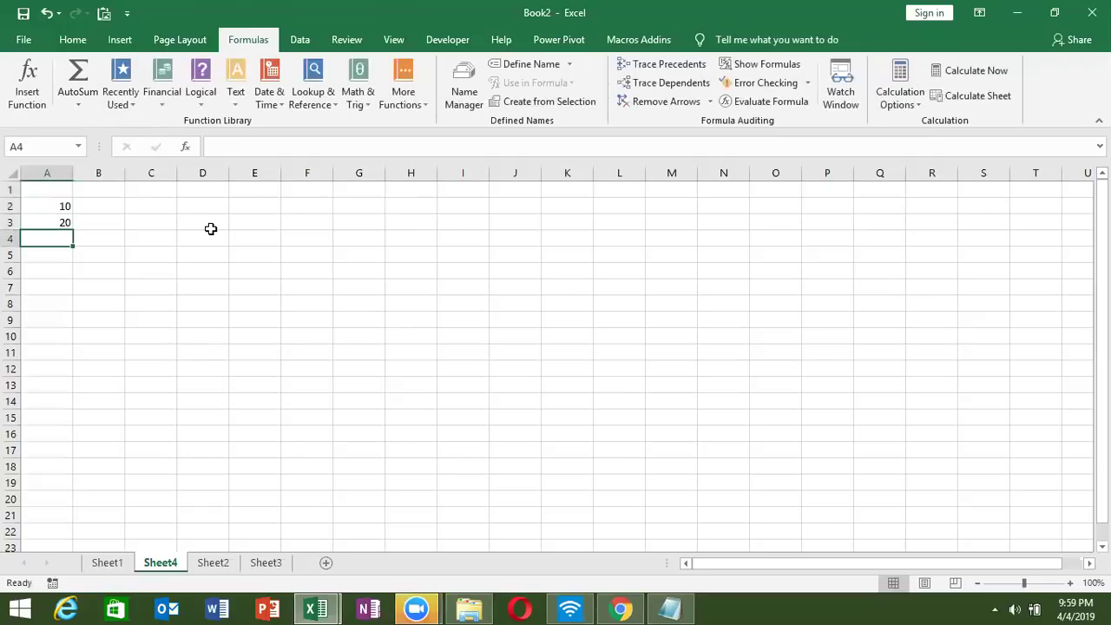
type("30")
key("Return")
Enter 40 in cell A5, cancelling a mistyped 5.
key("Up")
key("shift+Up")
key("shift+Up")
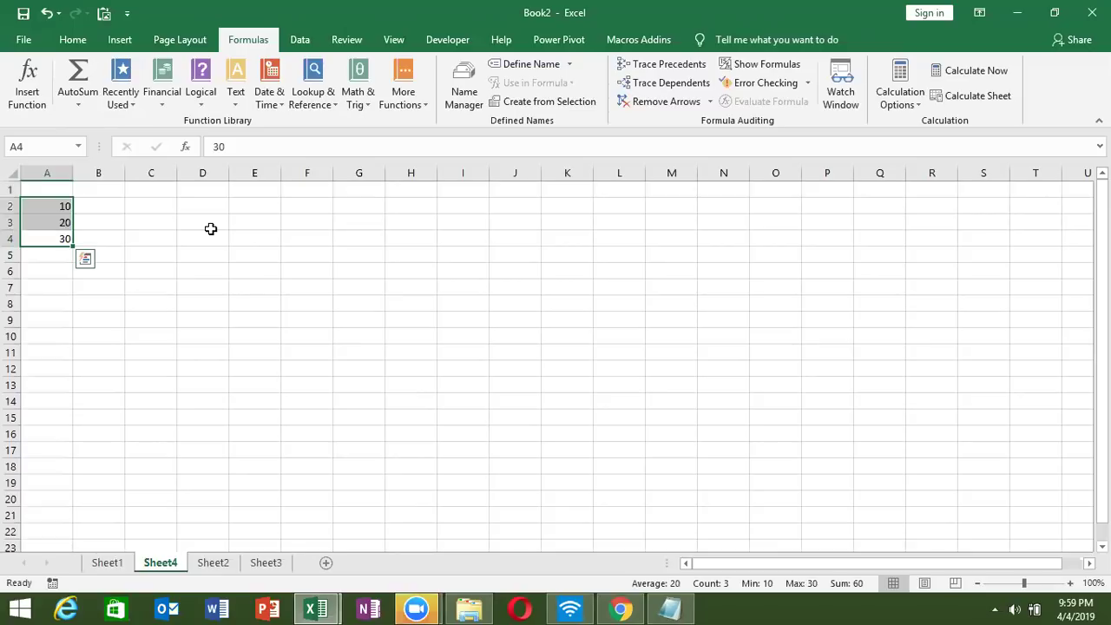
key("Down")
key("Up")
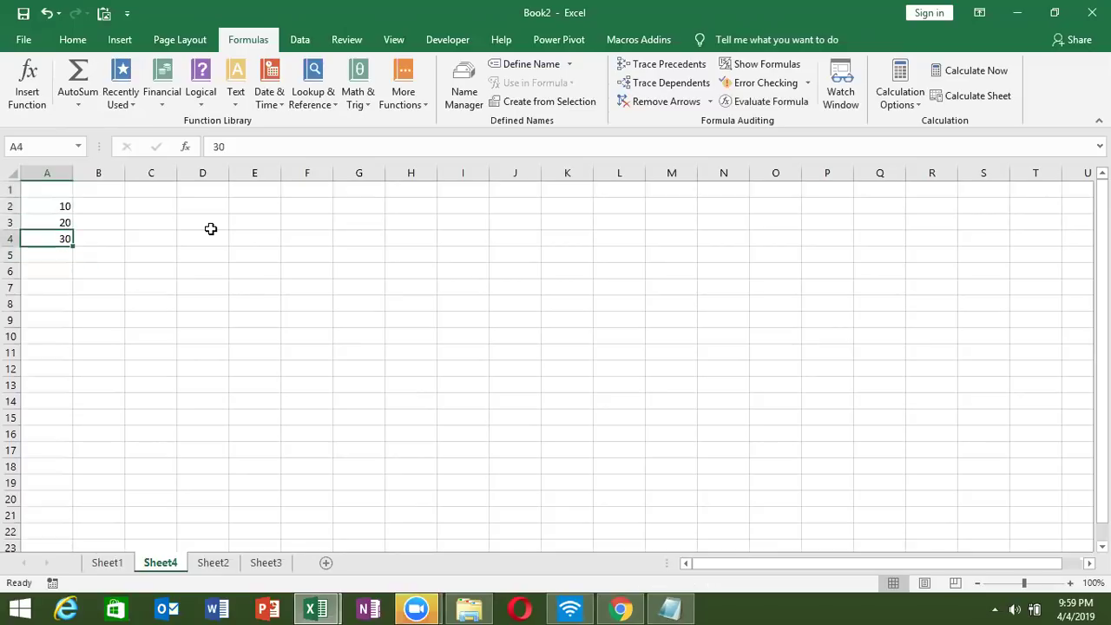
key("shift+Up")
key("shift+Up")
key("Down")
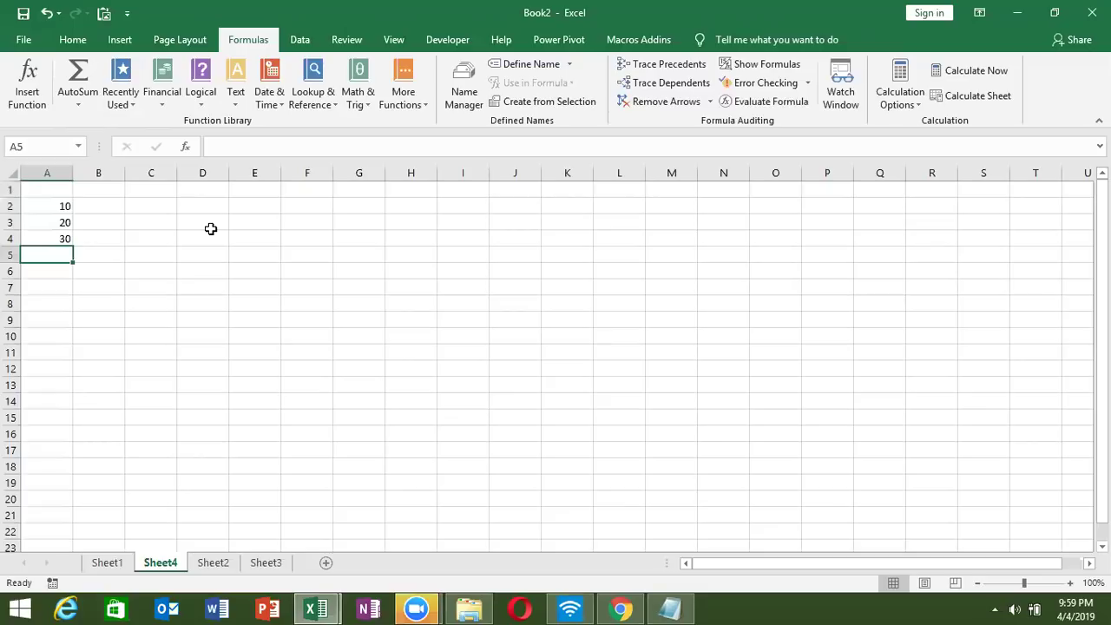
type("5")
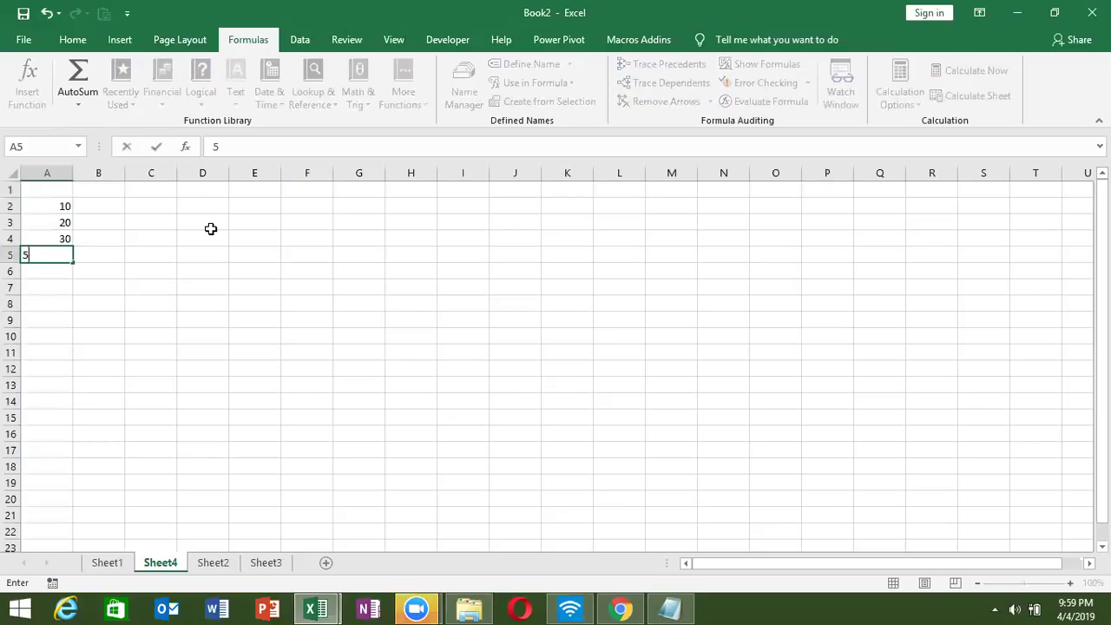
key("Escape")
type("40")
key("ctrl+Return")
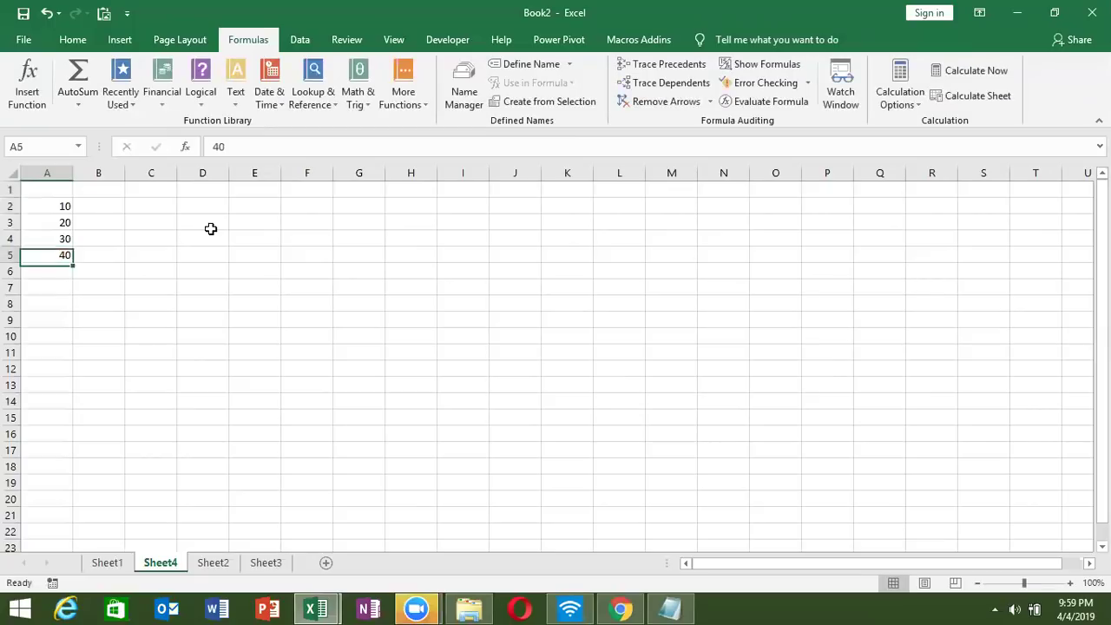
Total the values with =SUM(A2:A5) in cell A6, giving 100.
key("shift+Up")
key("shift+Up")
key("shift+Up")
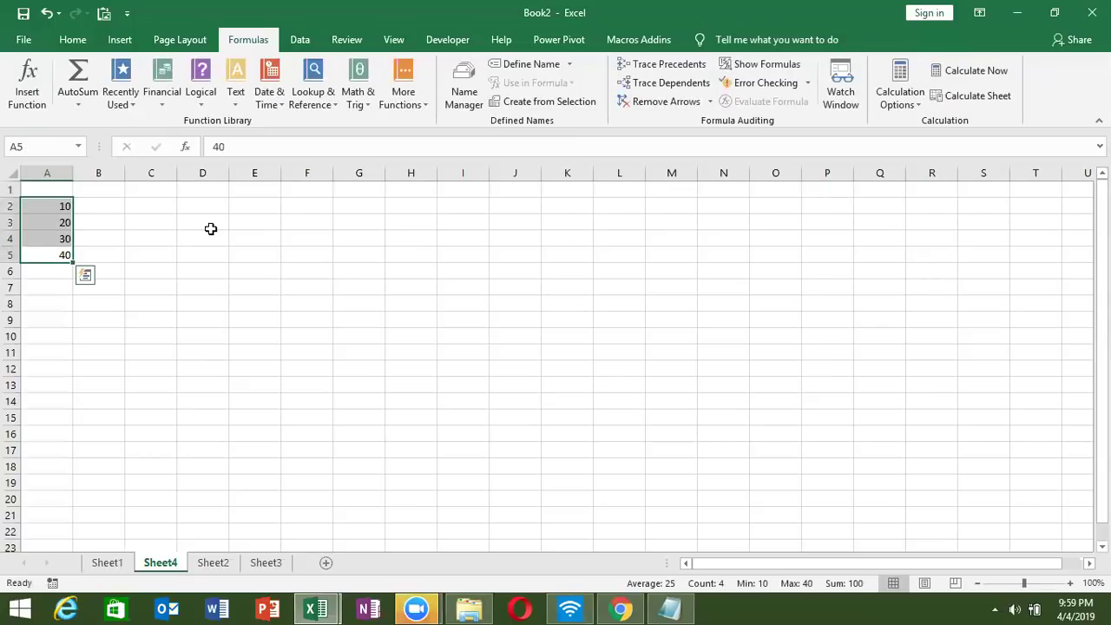
key("Down")
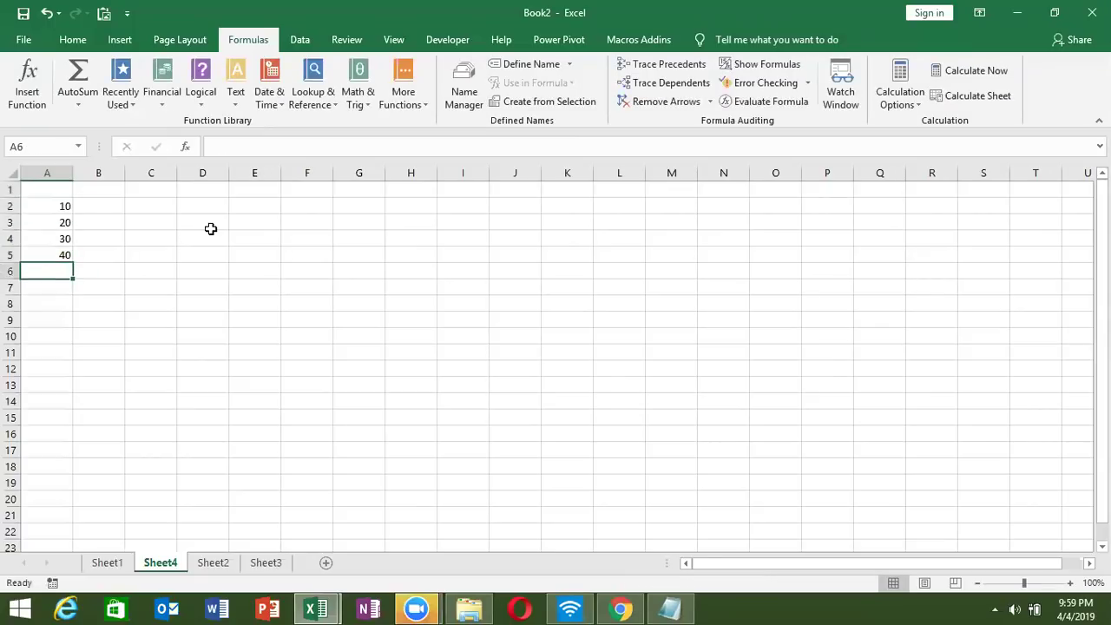
type("=sum")
key("Tab")
key("Up")
key("shift+Up")
key("shift+Up")
key("shift+Up")
key("Return")
key("Up")
key("shift+Up")
key("shift+Up")
key("shift+Up")
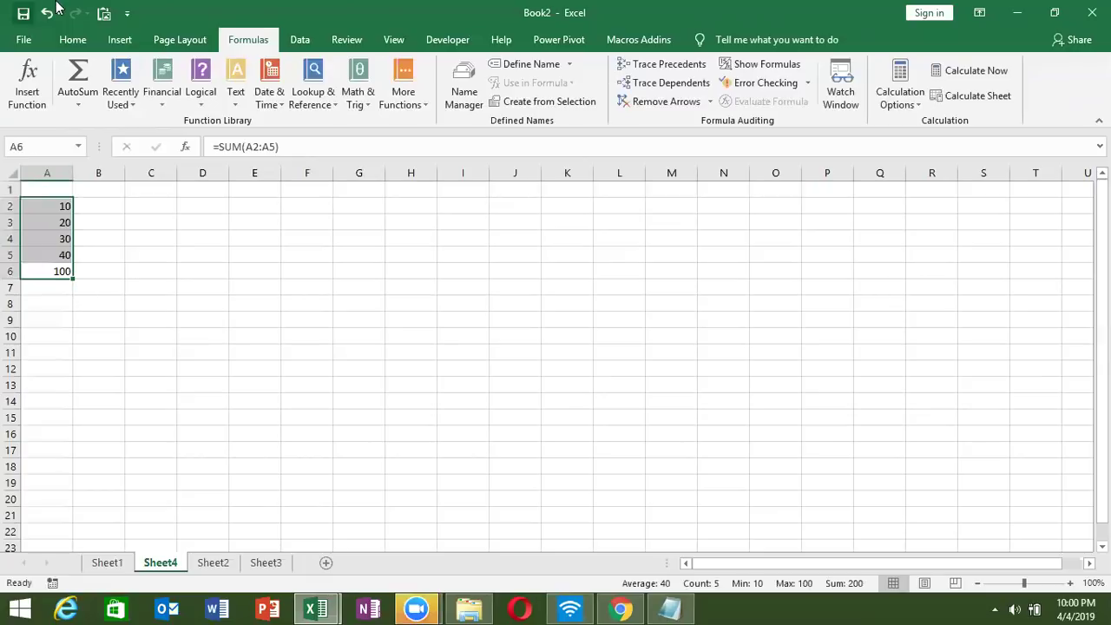
Insert a doughnut chart of the data and move it beside the numbers.
left_click(74, 41)
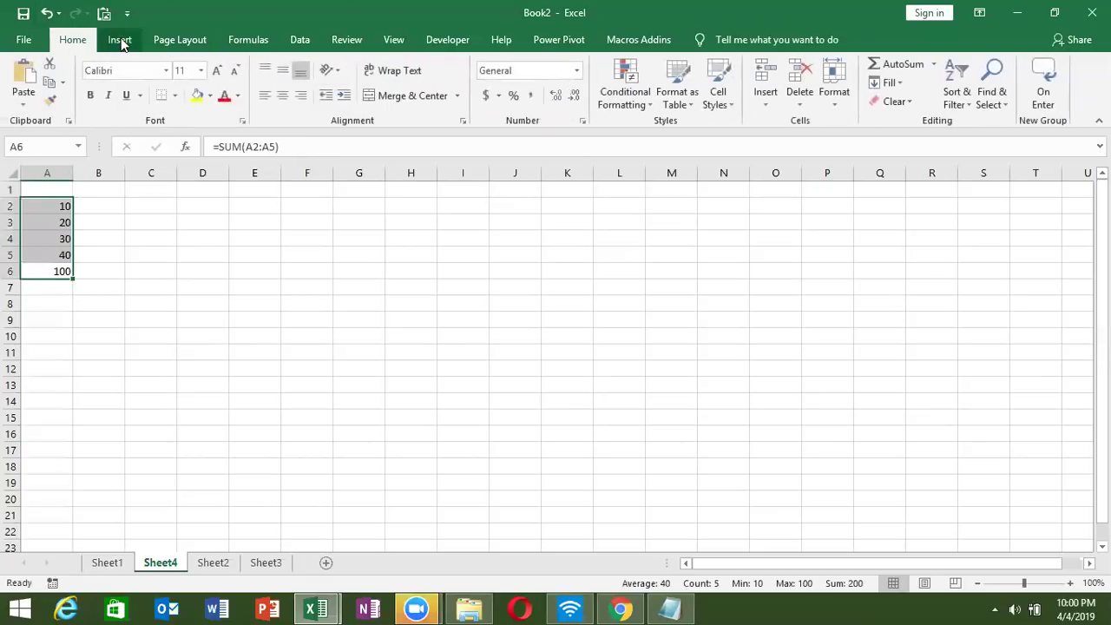
left_click(121, 41)
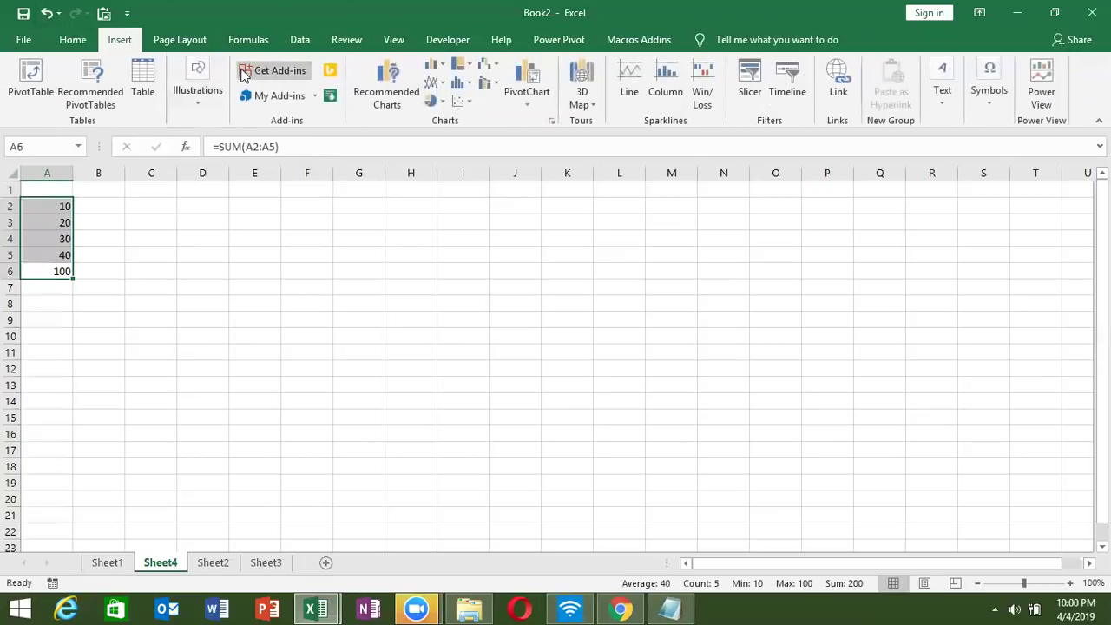
left_click(434, 101)
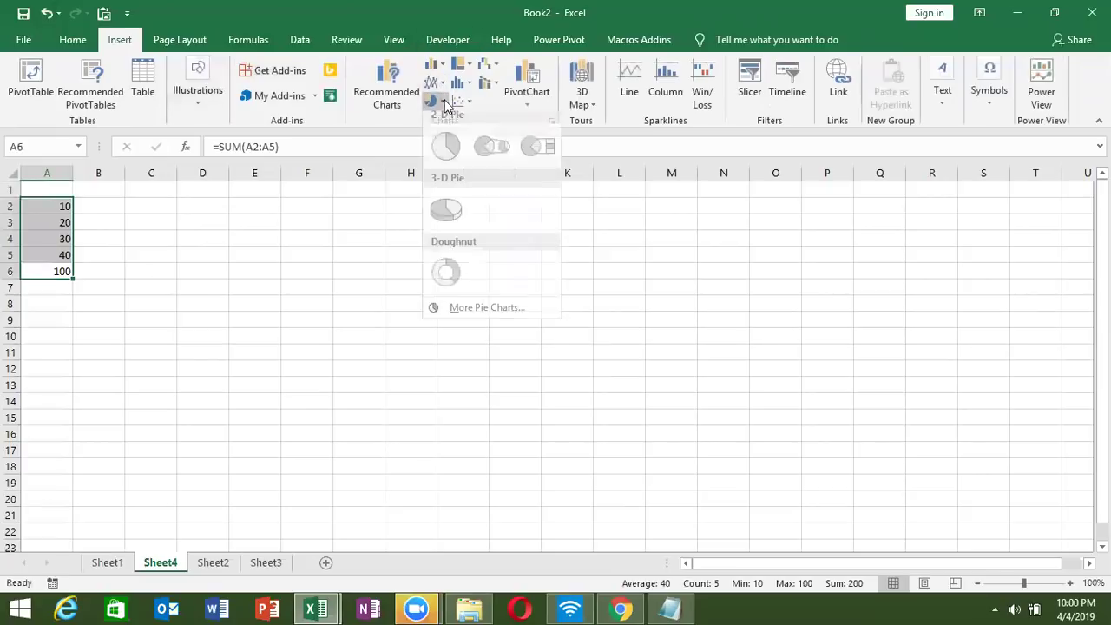
left_click(461, 280)
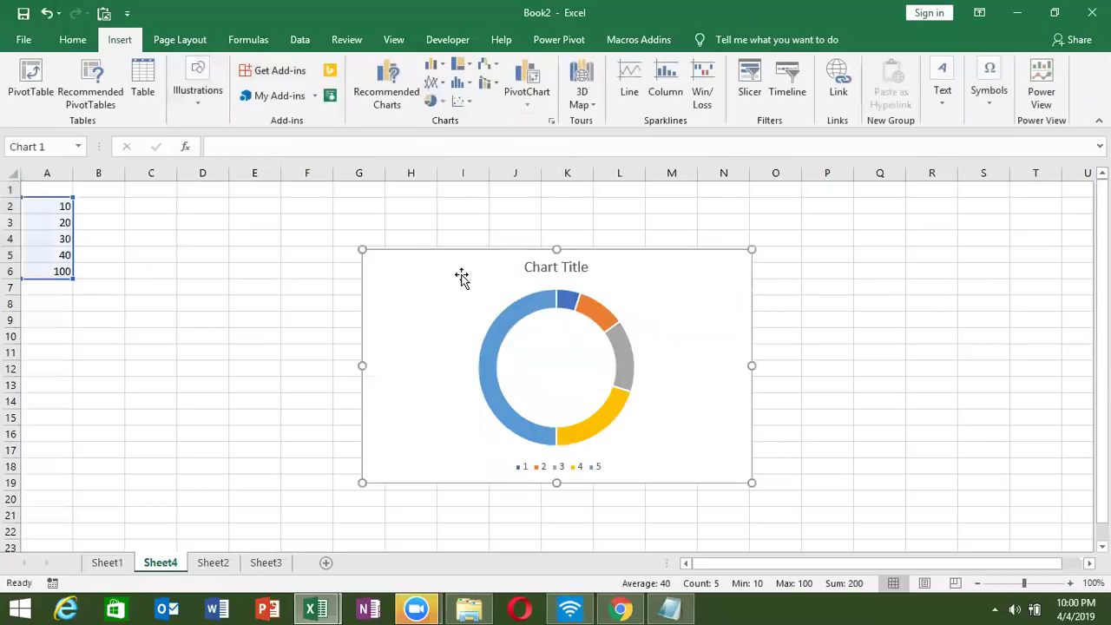
left_click_drag(448, 268, 327, 211)
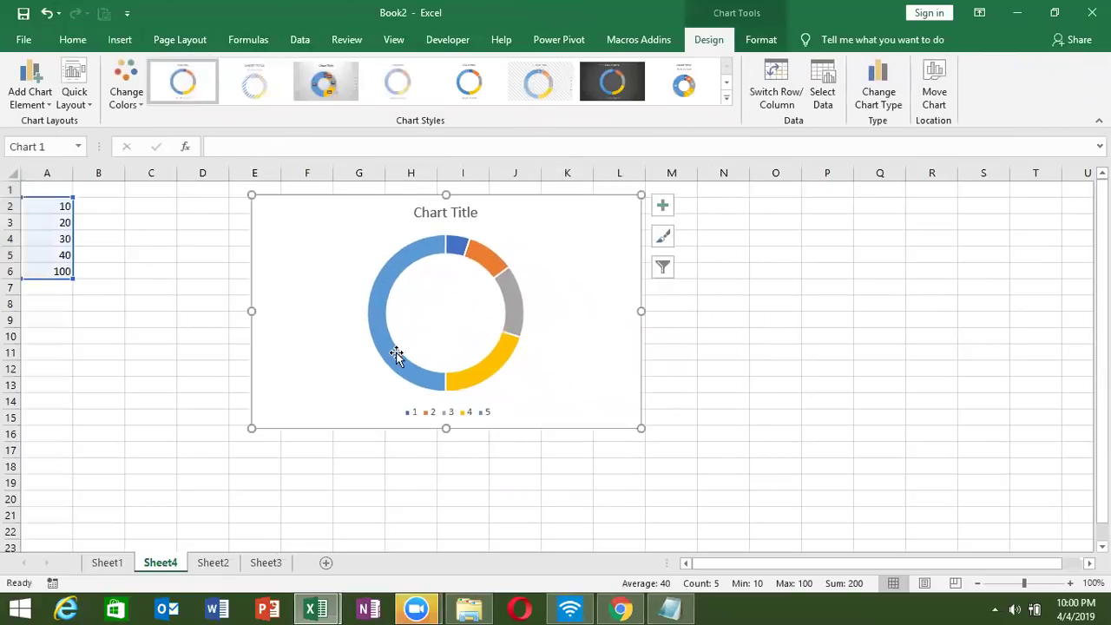
Delete the chart's legend and title.
left_click(416, 416)
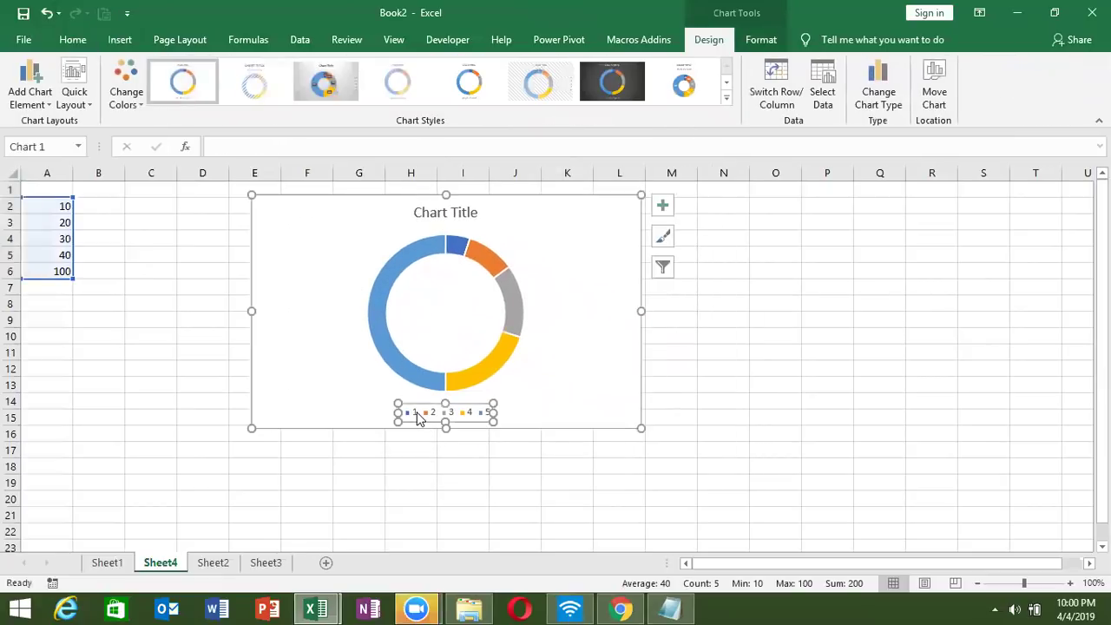
key("Delete")
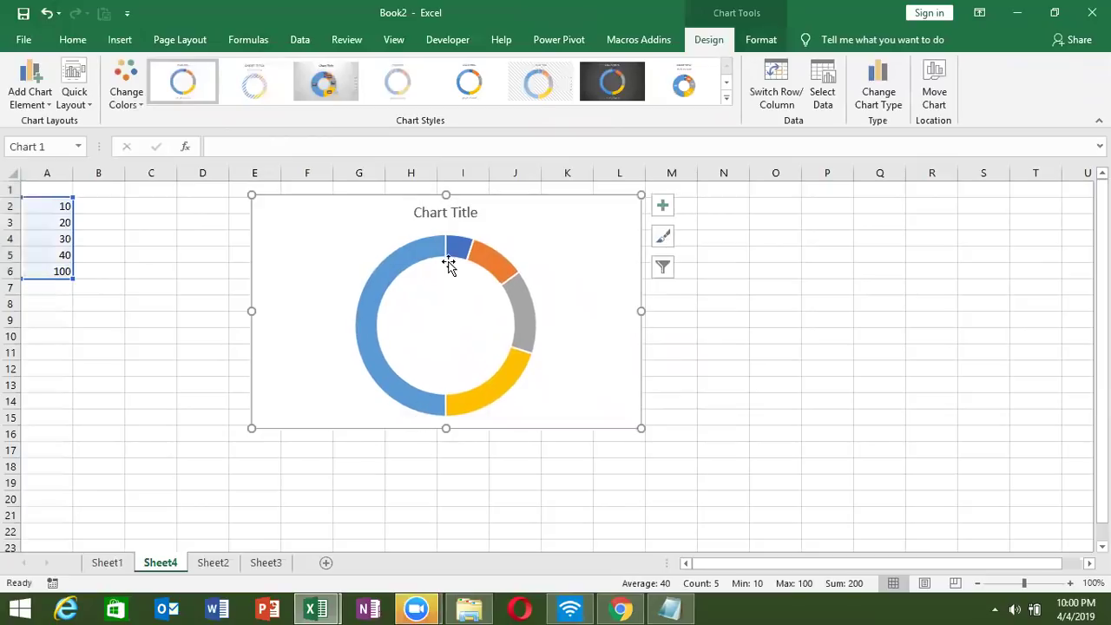
left_click(452, 212)
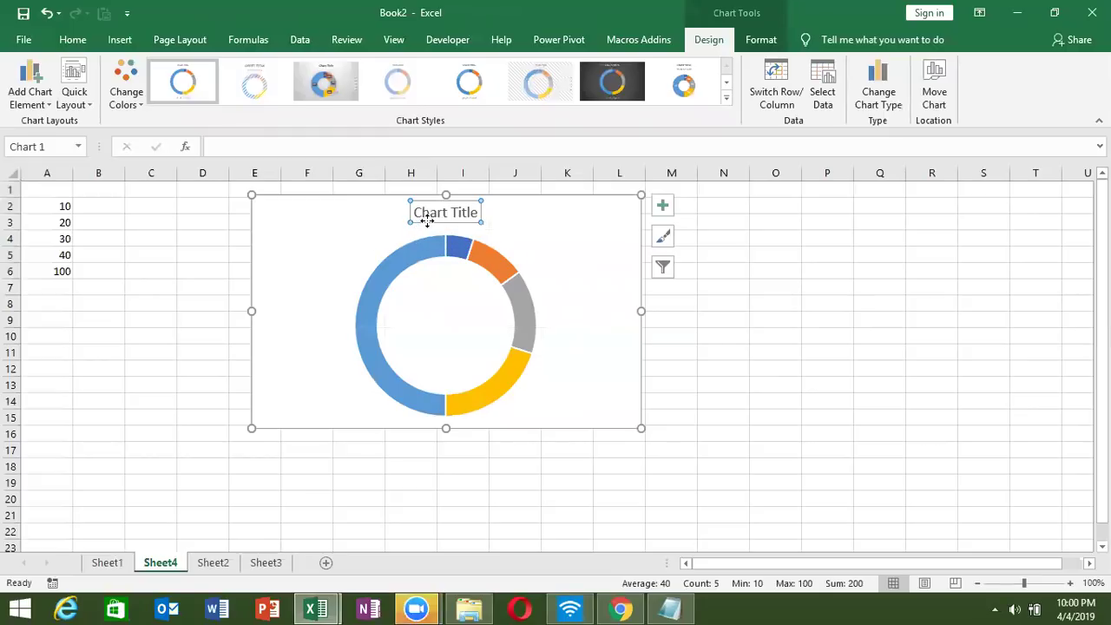
key("Delete")
left_click(434, 228)
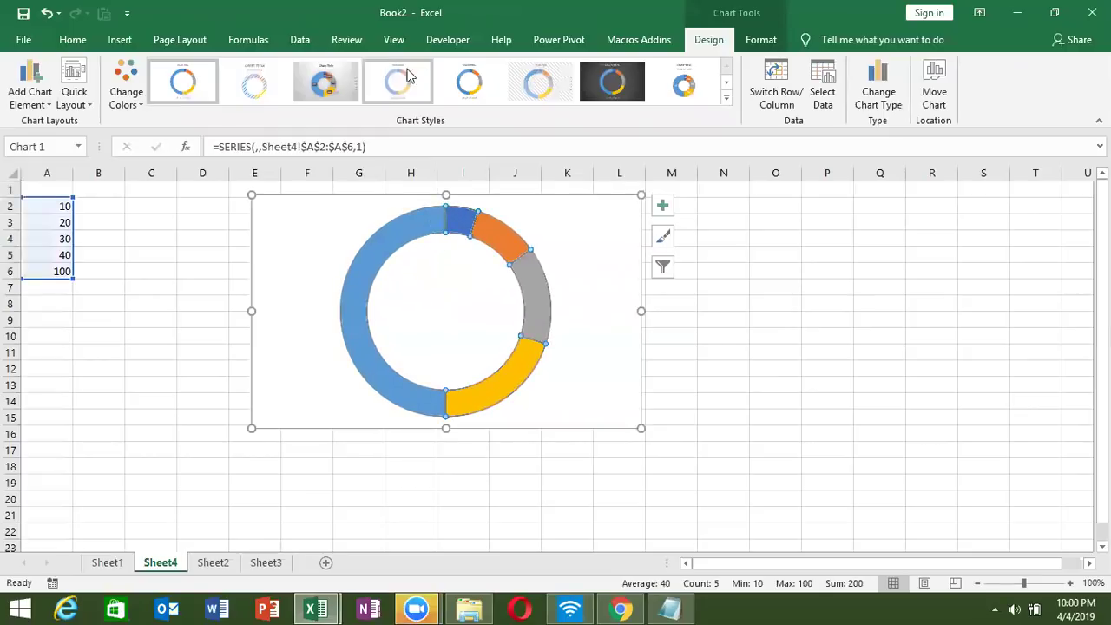
Set the doughnut series' first-slice angle to 270° and select the large total slice.
right_click(408, 228)
left_click(467, 383)
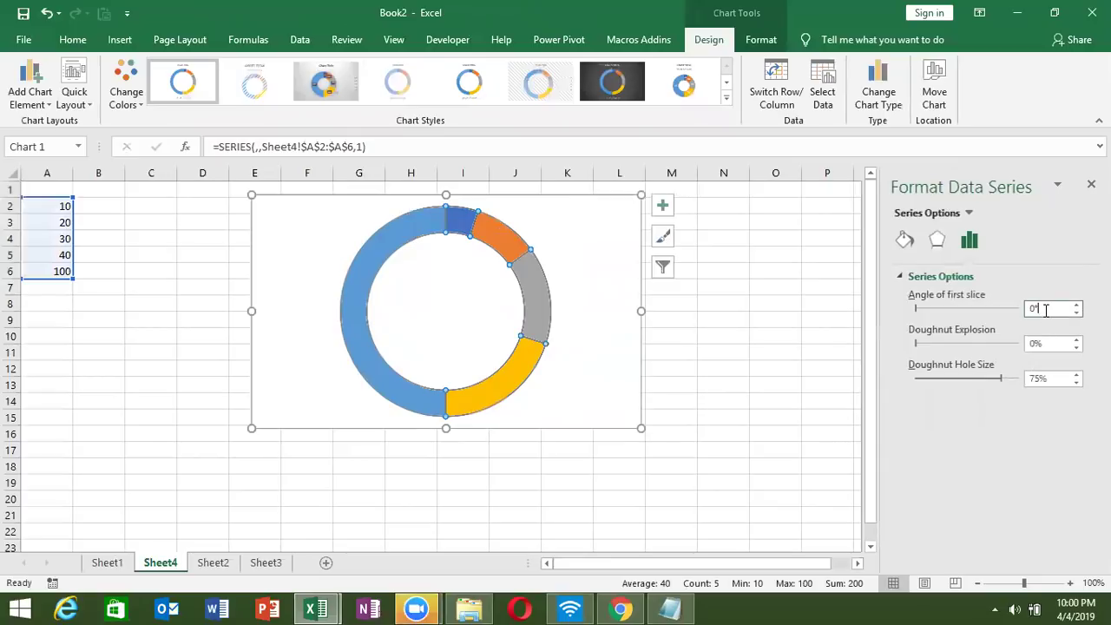
type("270")
key("Return")
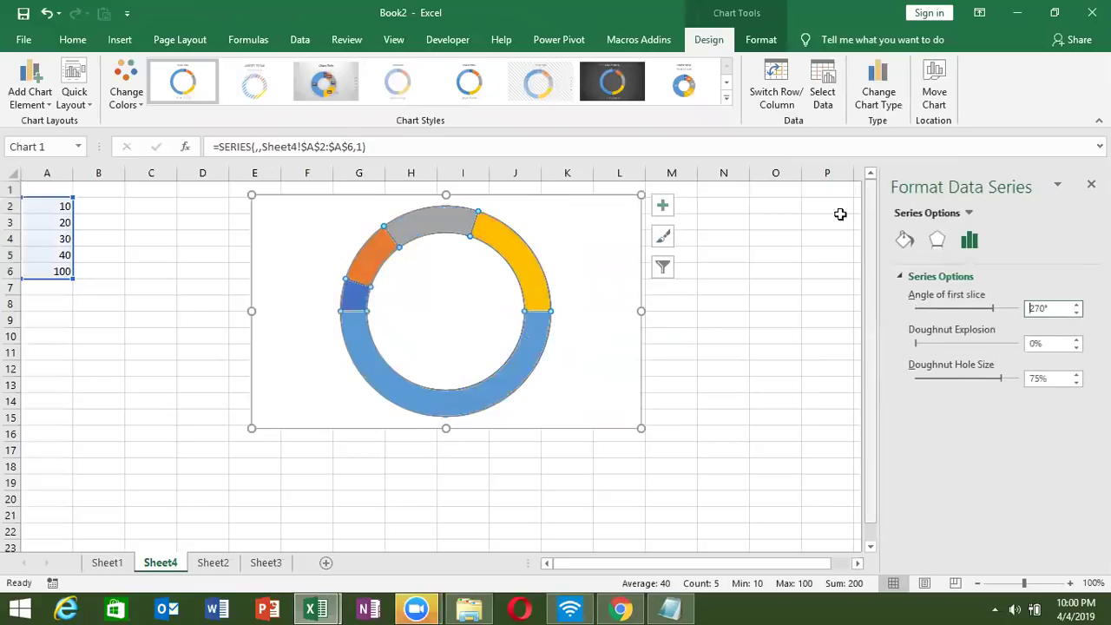
left_click(719, 321)
left_click(516, 373)
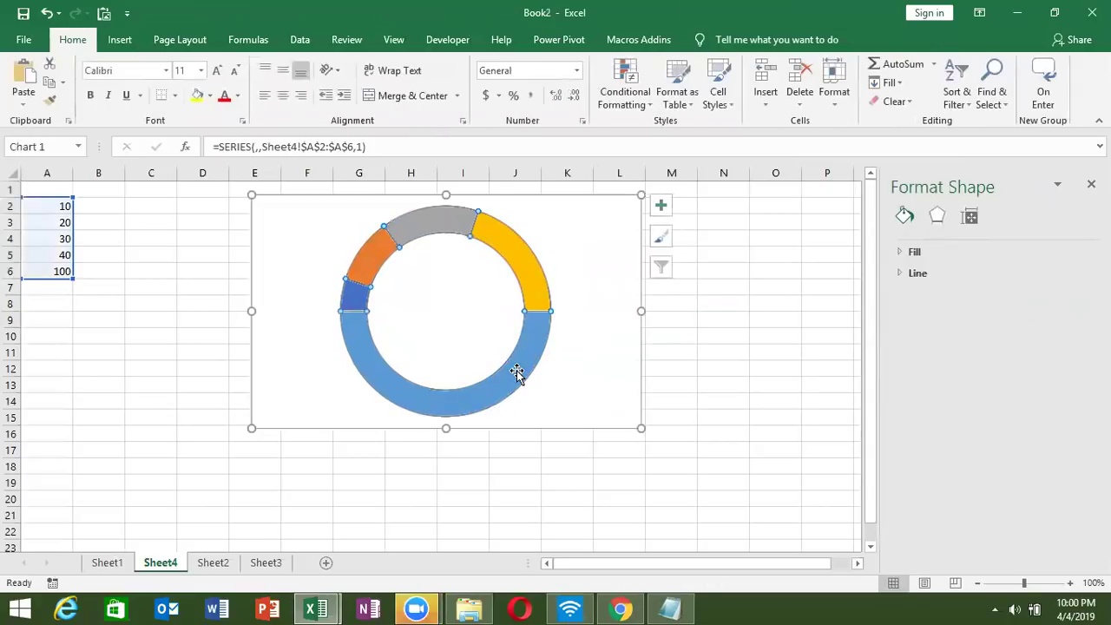
left_click(516, 372)
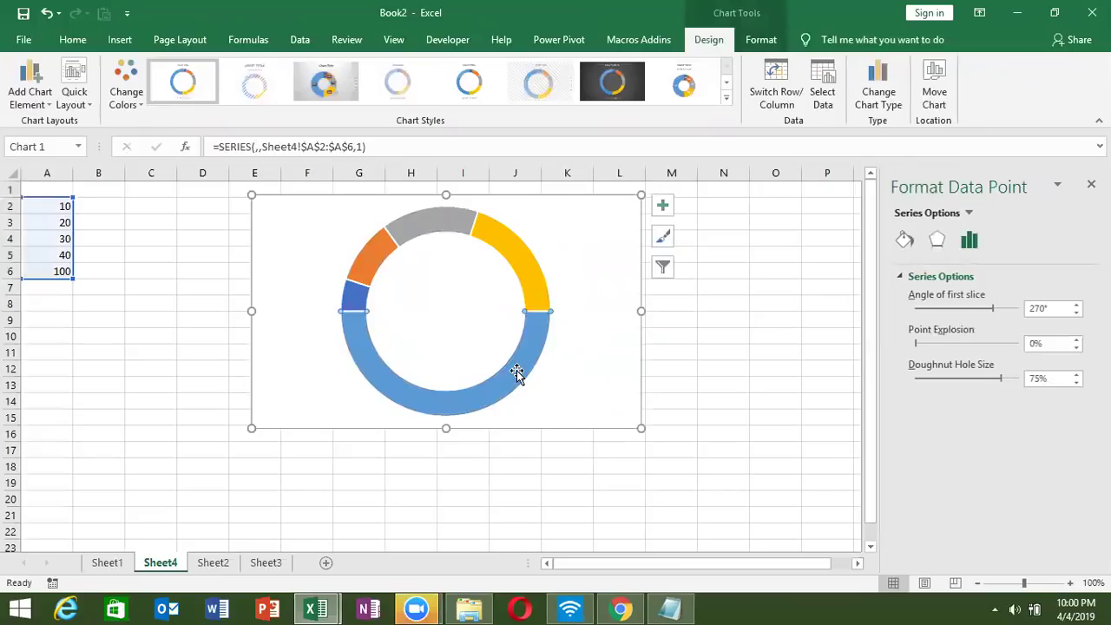
Give the large total slice No fill, leaving only the upper half-ring visible.
right_click(517, 371)
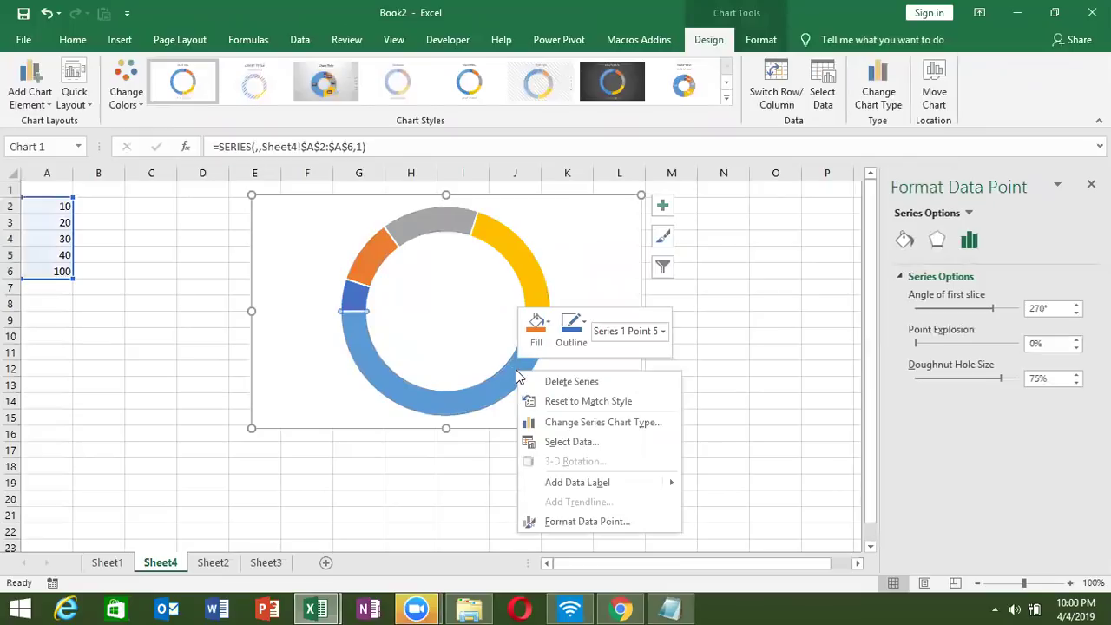
left_click(597, 521)
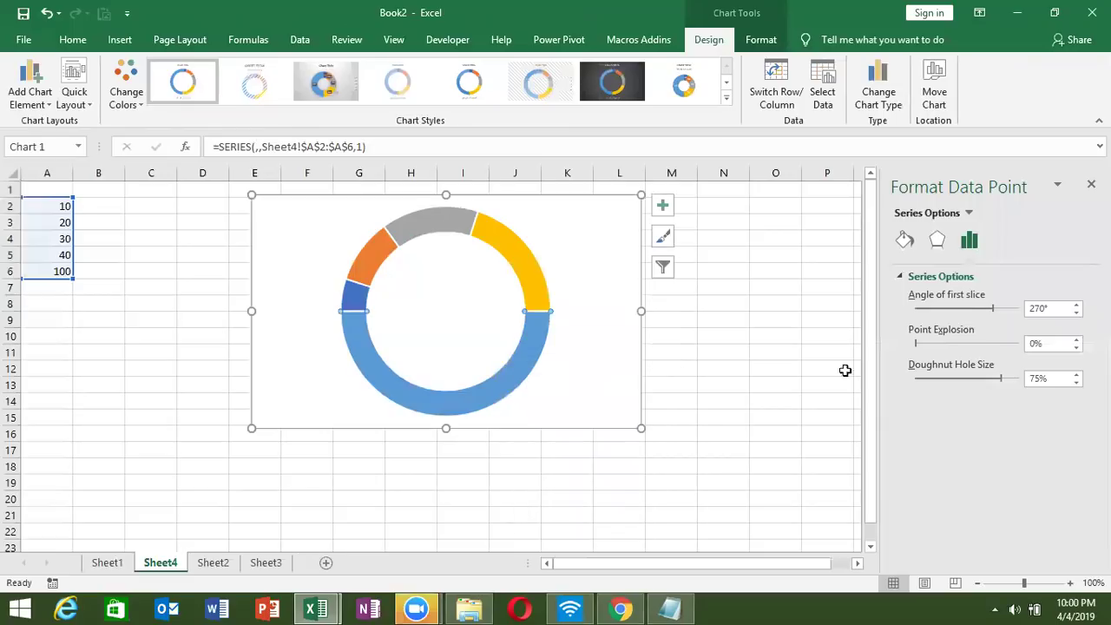
left_click(904, 238)
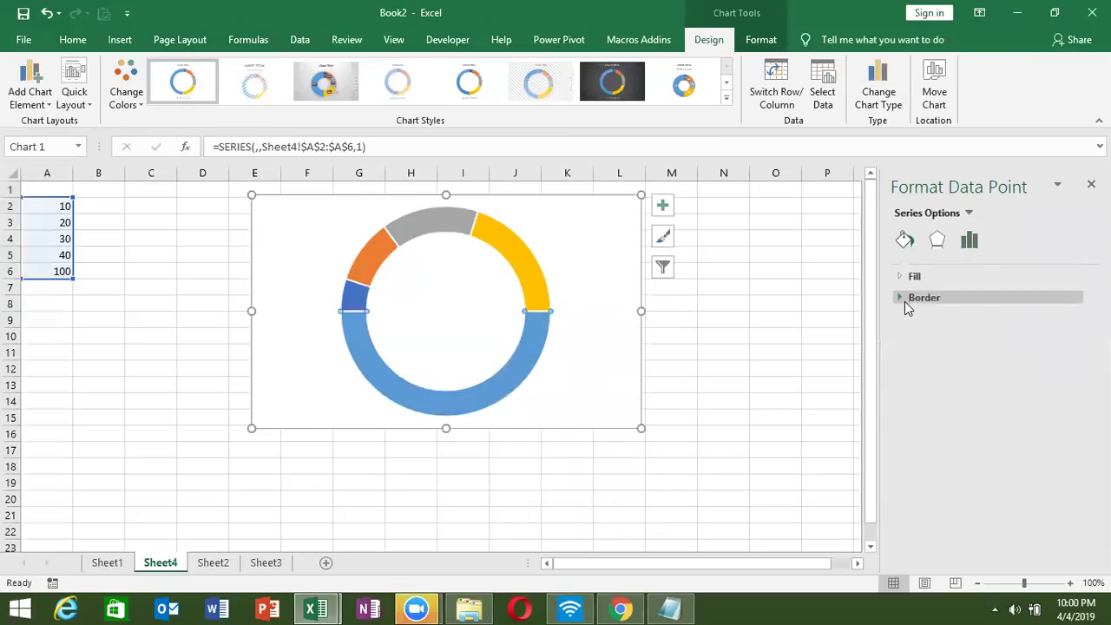
left_click(907, 276)
left_click(913, 300)
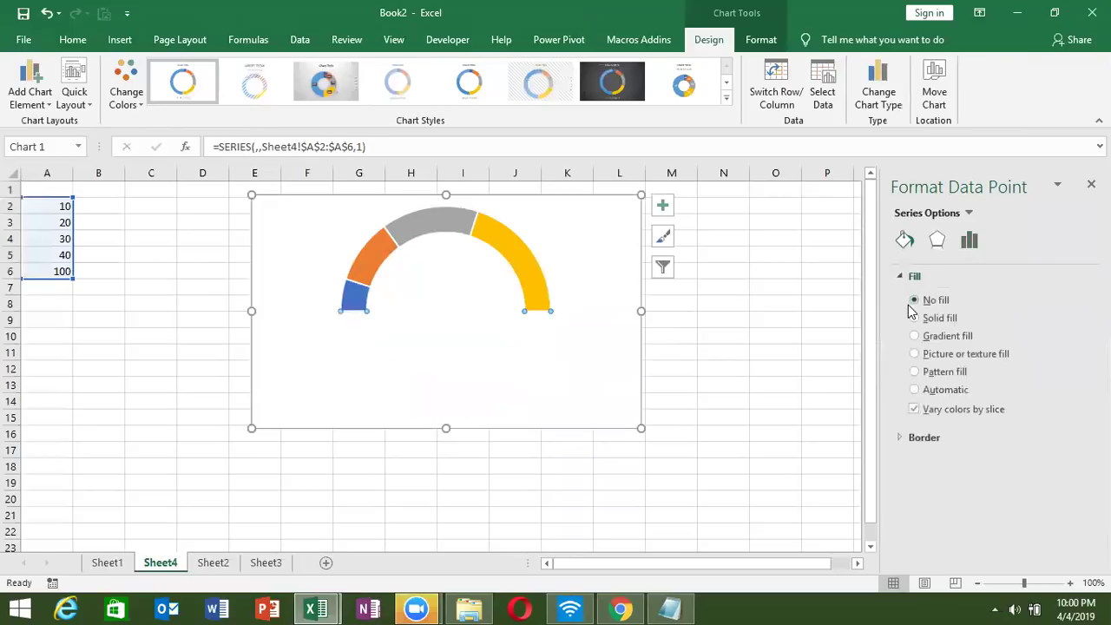
left_click(745, 342)
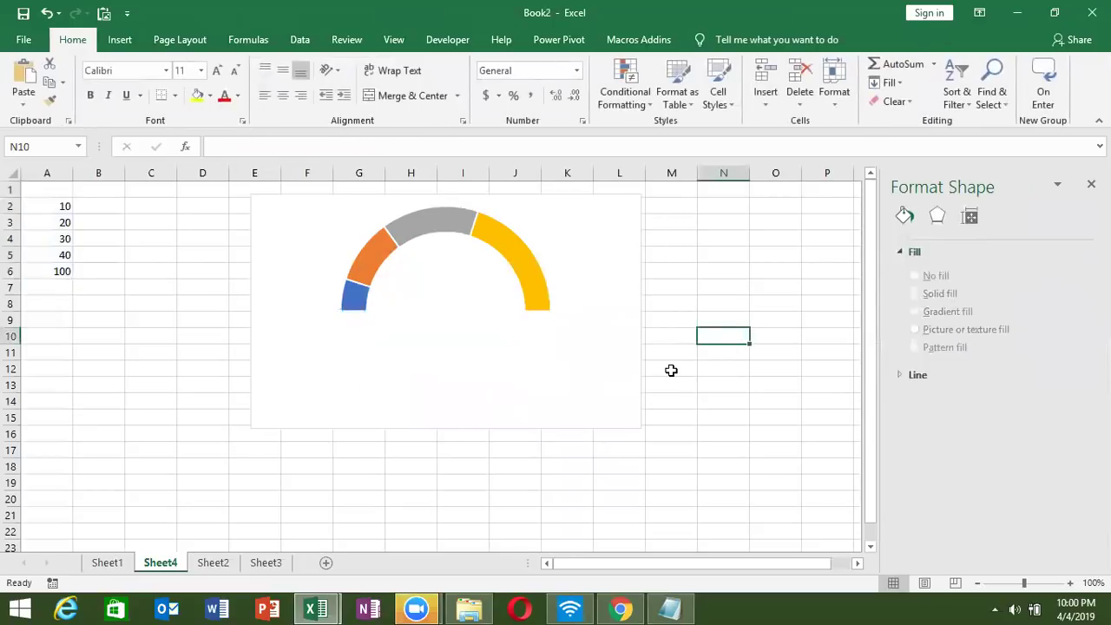
left_click(518, 379)
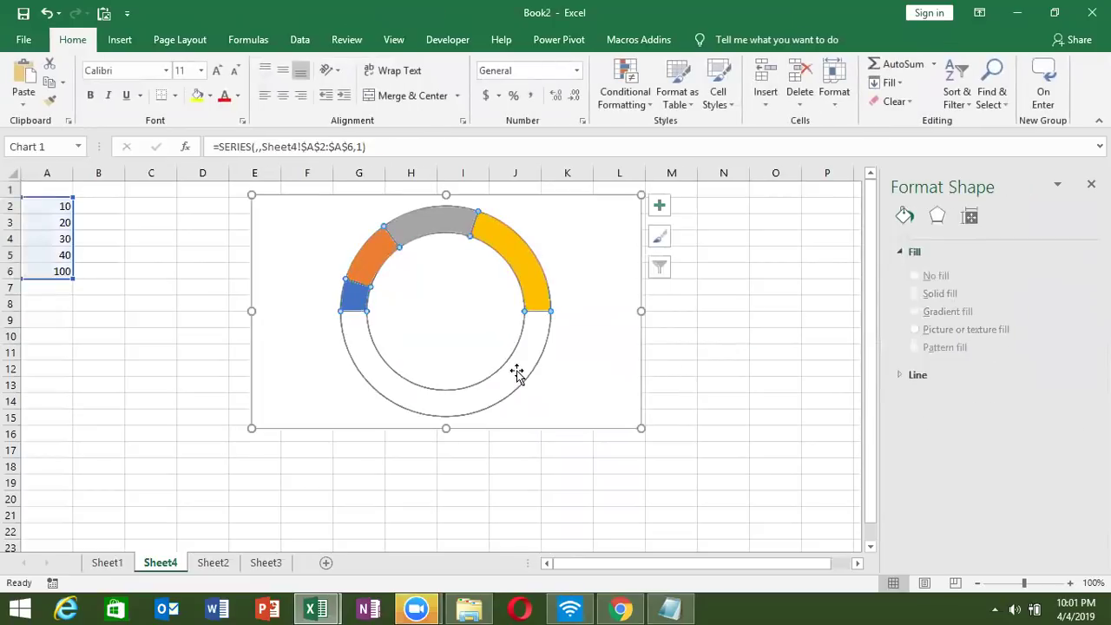
left_click(681, 338)
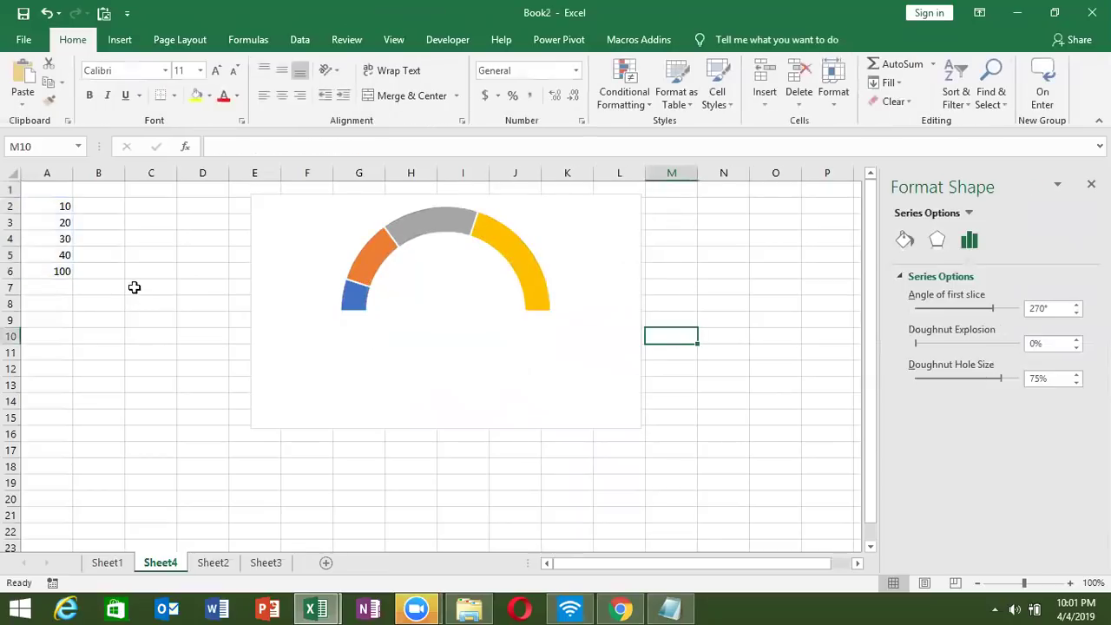
Move the cell selection to row 2 beside the data, ready for the needle values.
left_click(133, 211)
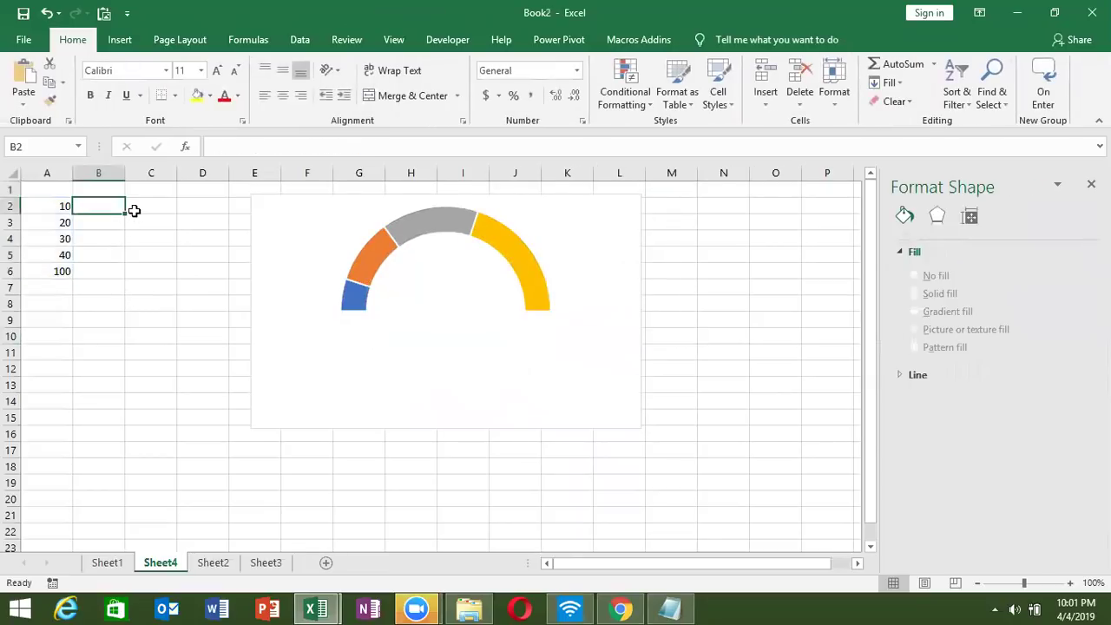
key("Right")
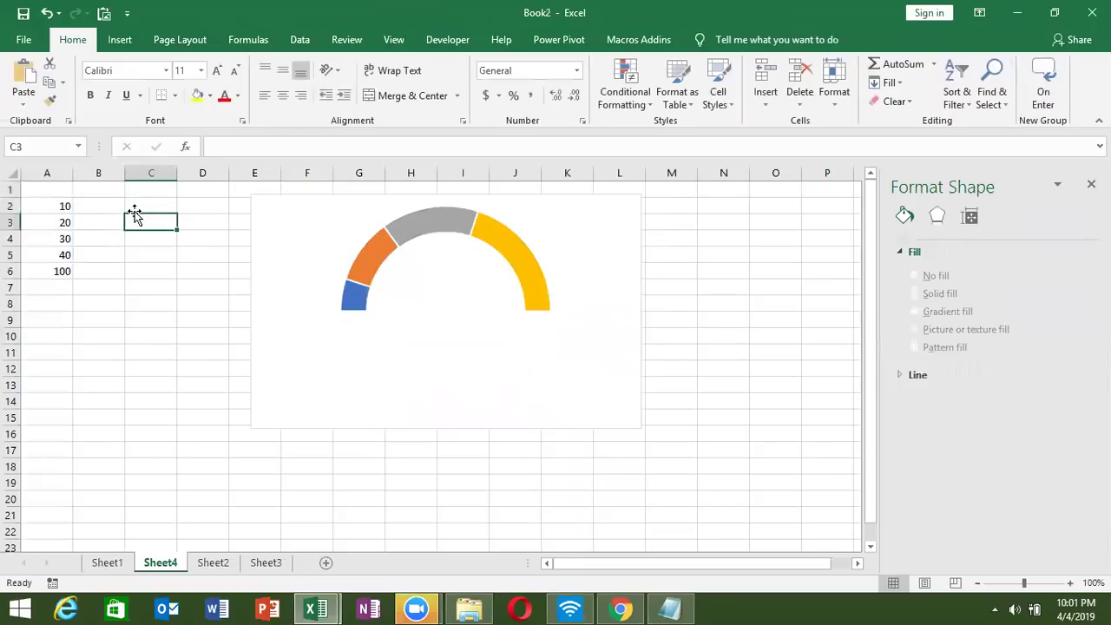
key("Up")
left_click(135, 211)
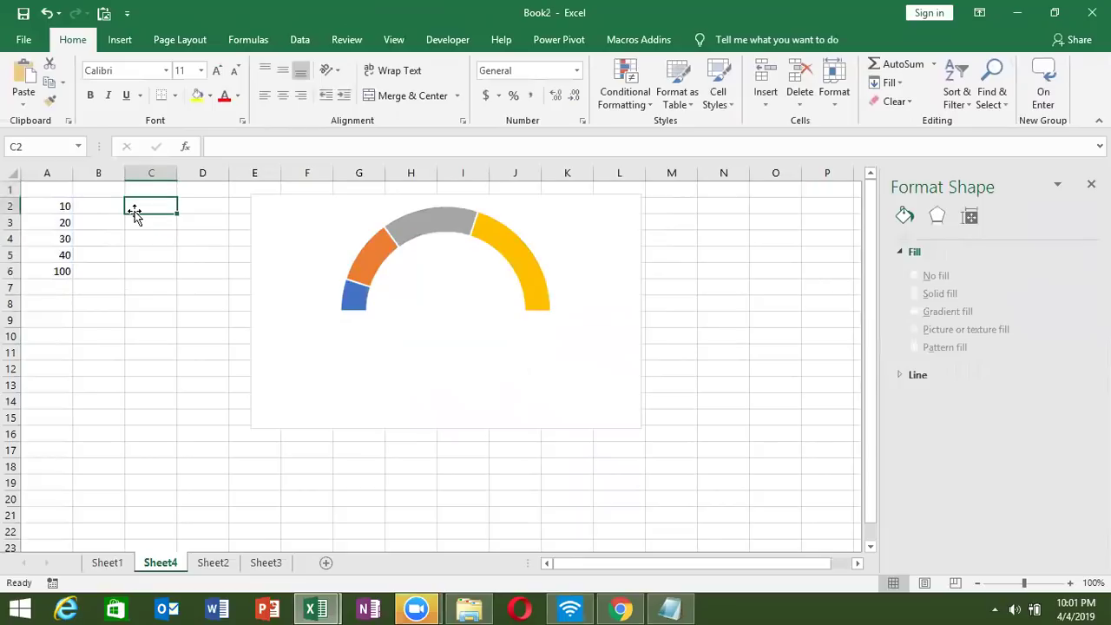
Label B2 'N' and enter needle values 20 in C2 and 5 in C3.
key("Left")
type("N")
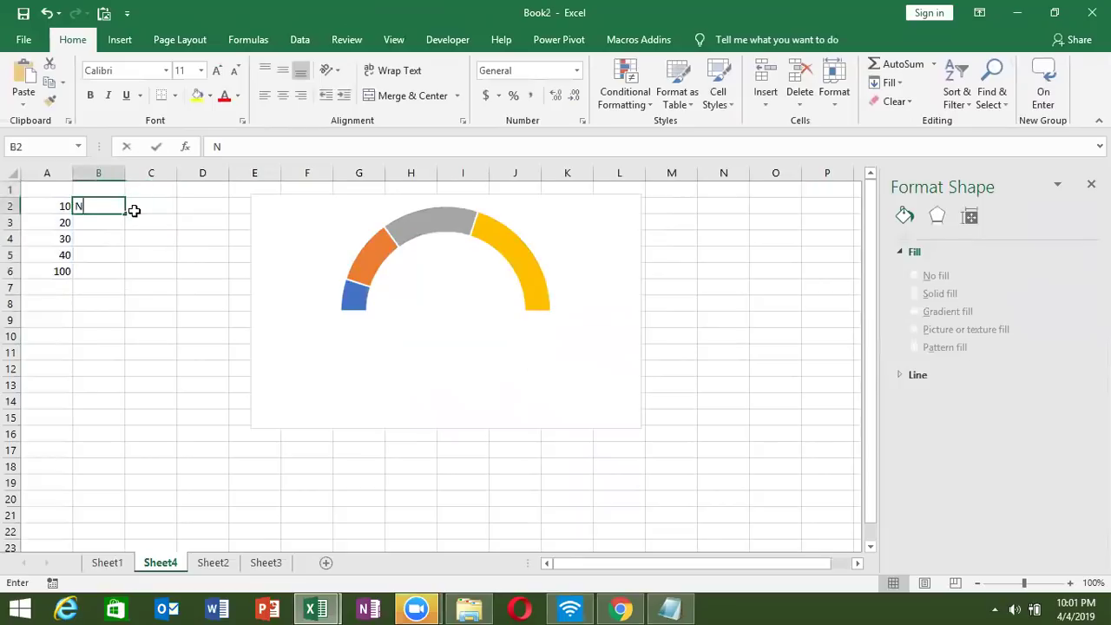
left_click(135, 216)
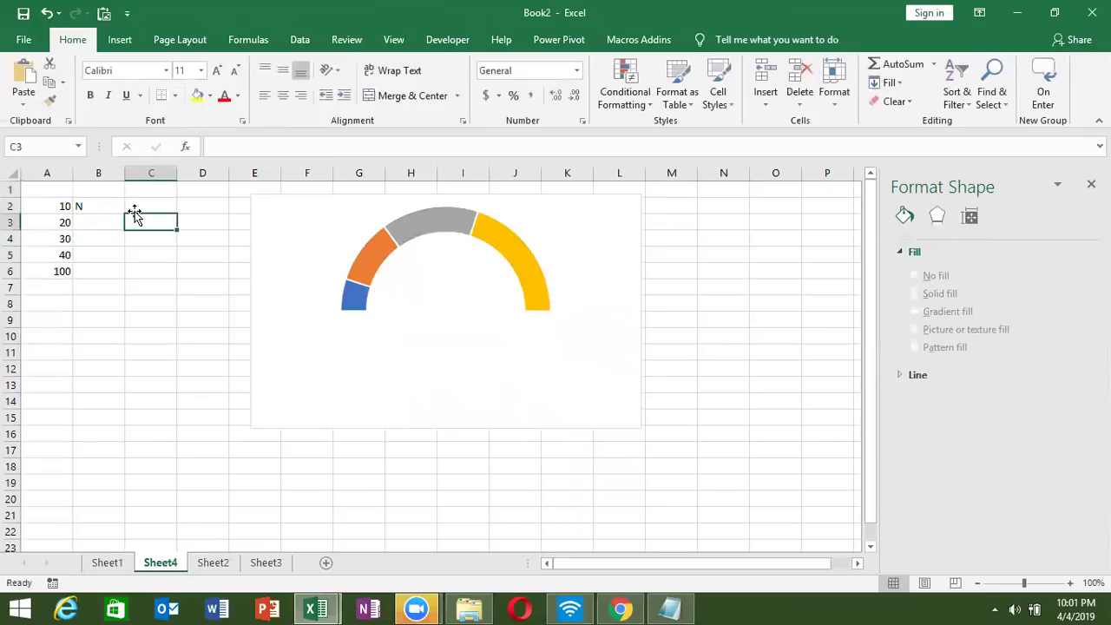
left_click(134, 210)
type("20")
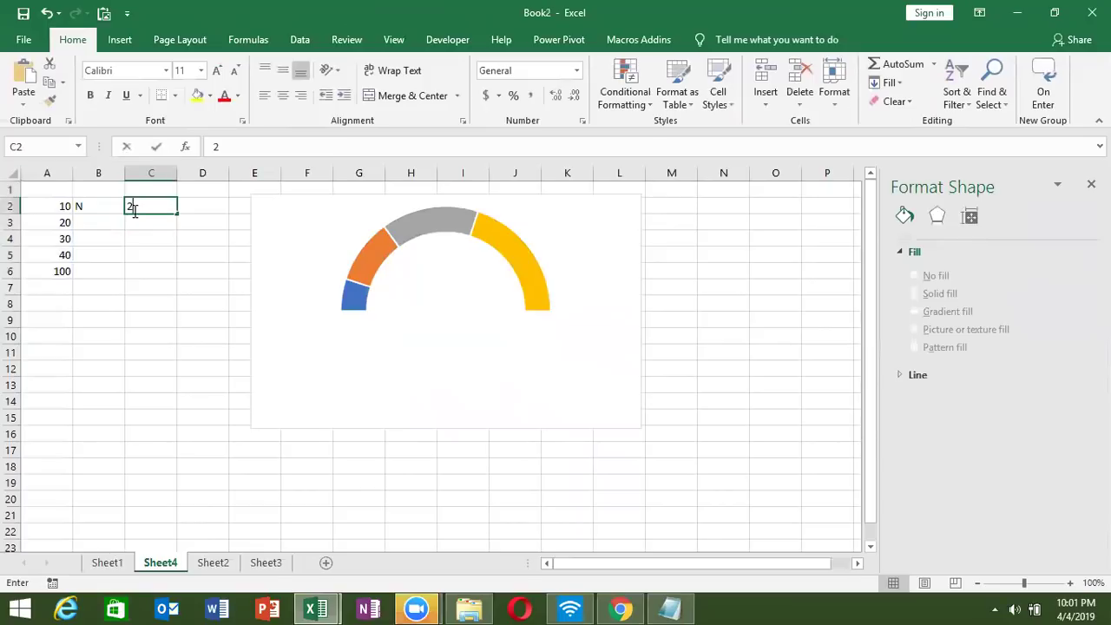
key("Return")
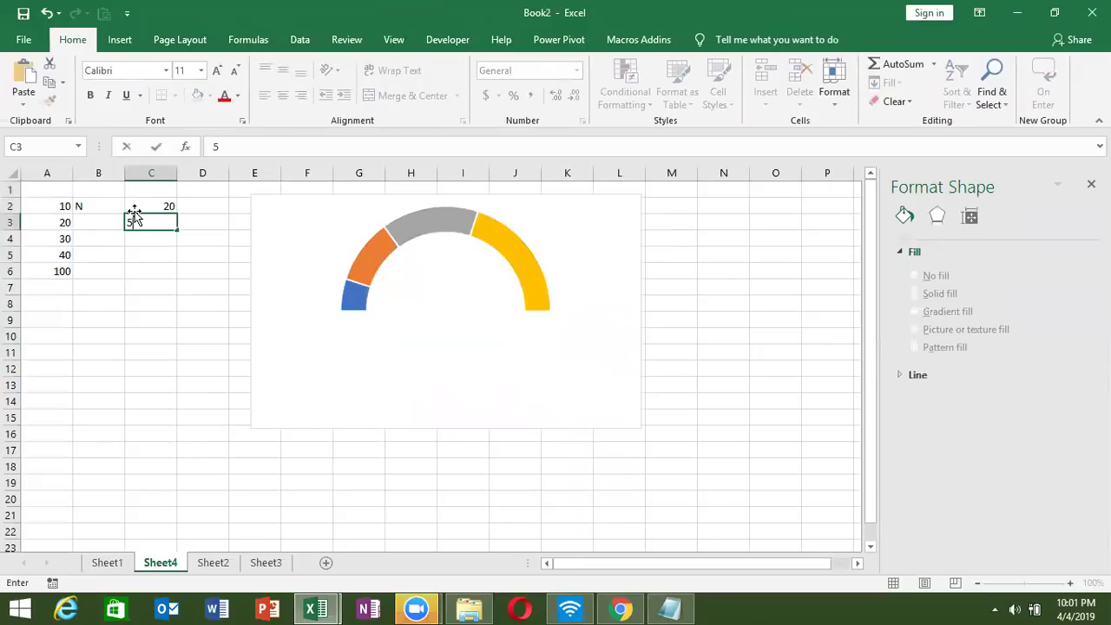
type("5")
key("Return")
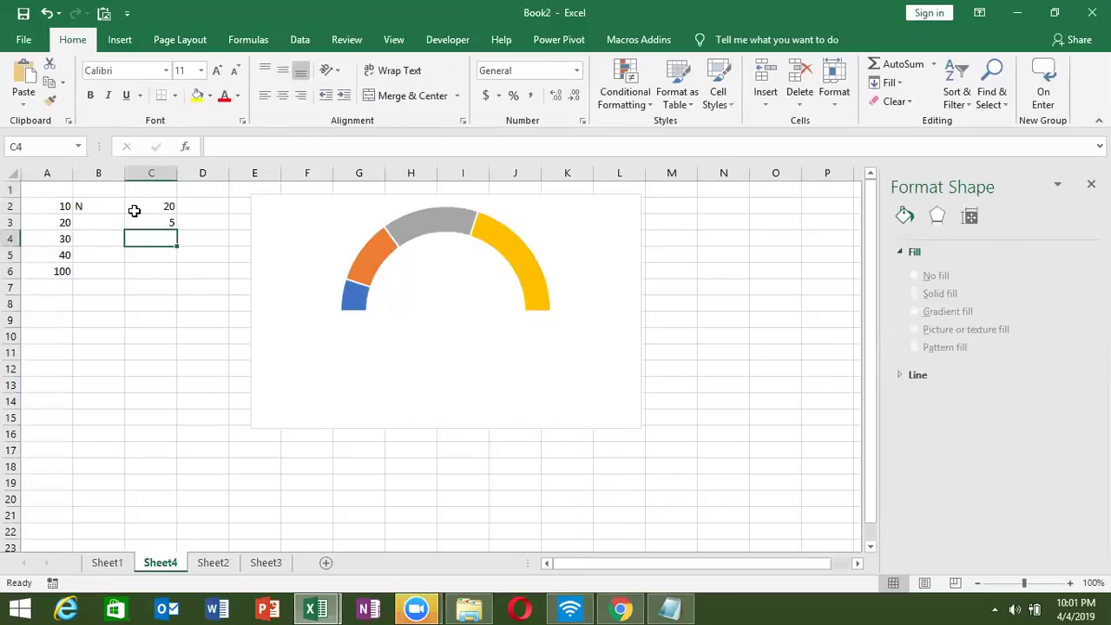
Enter =SUM(C2:C3)+SUM(A2:A6) in C4 to get 225.
type("=")
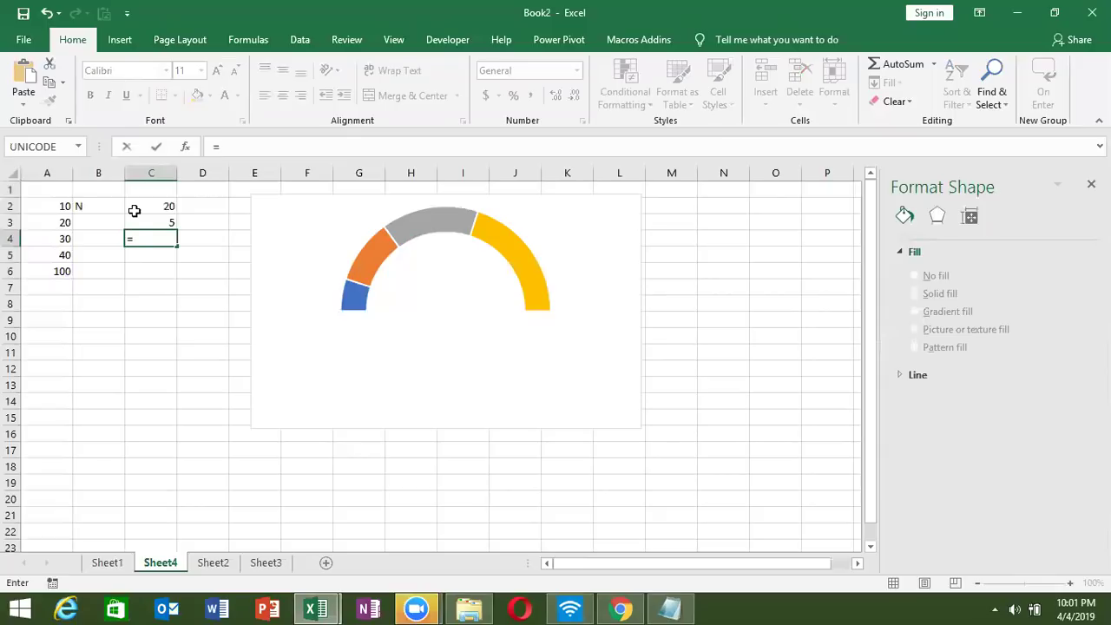
type("sum")
key("Tab")
key("Up")
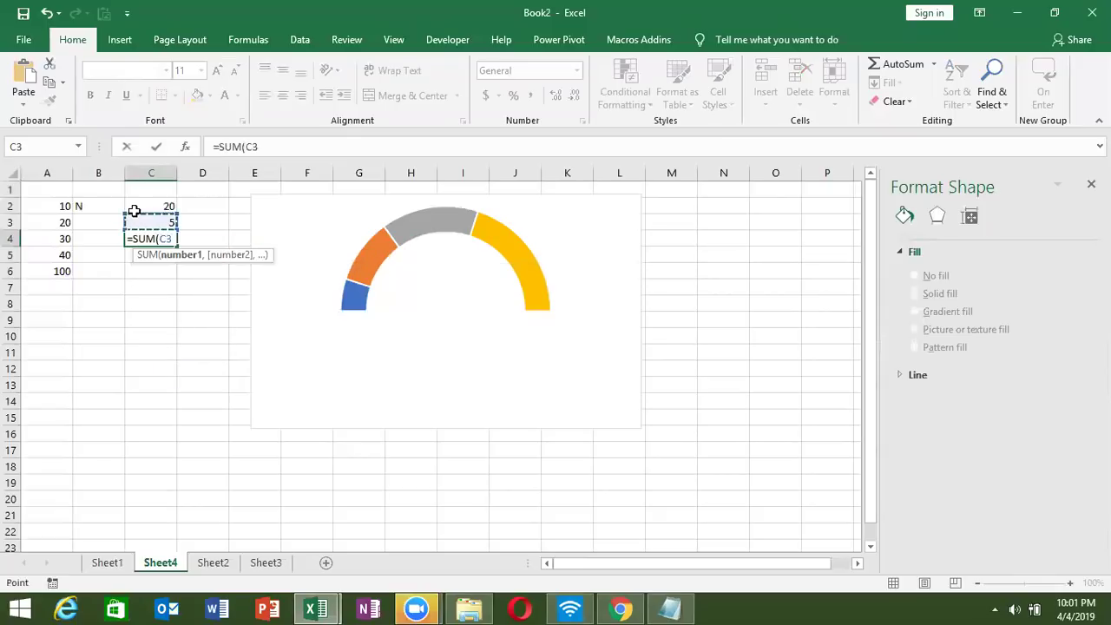
left_click(134, 211, "shift")
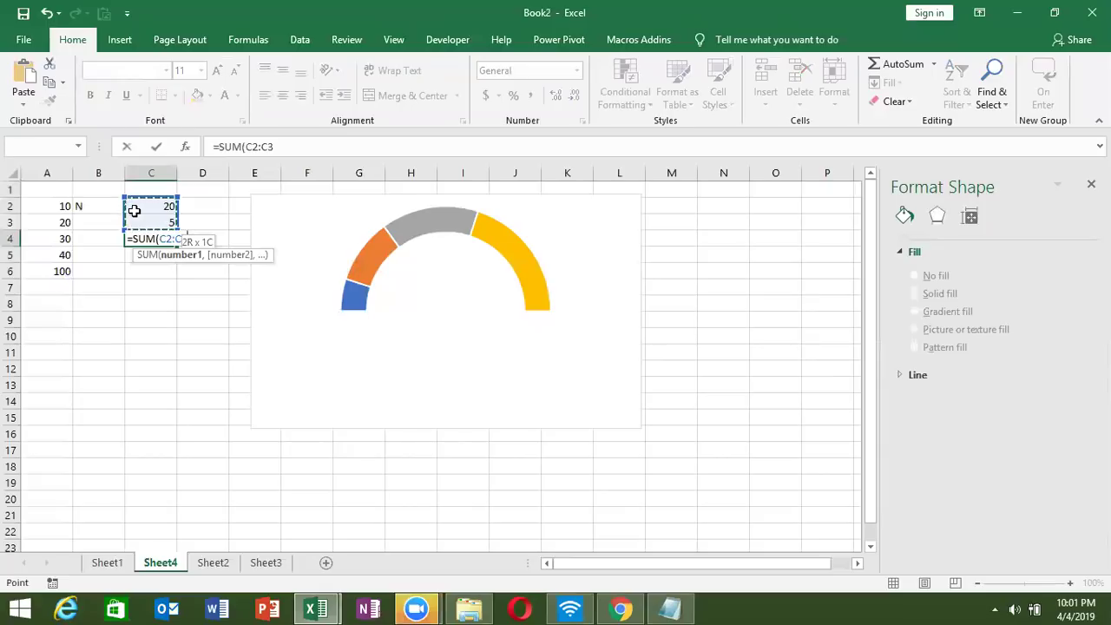
type(")")
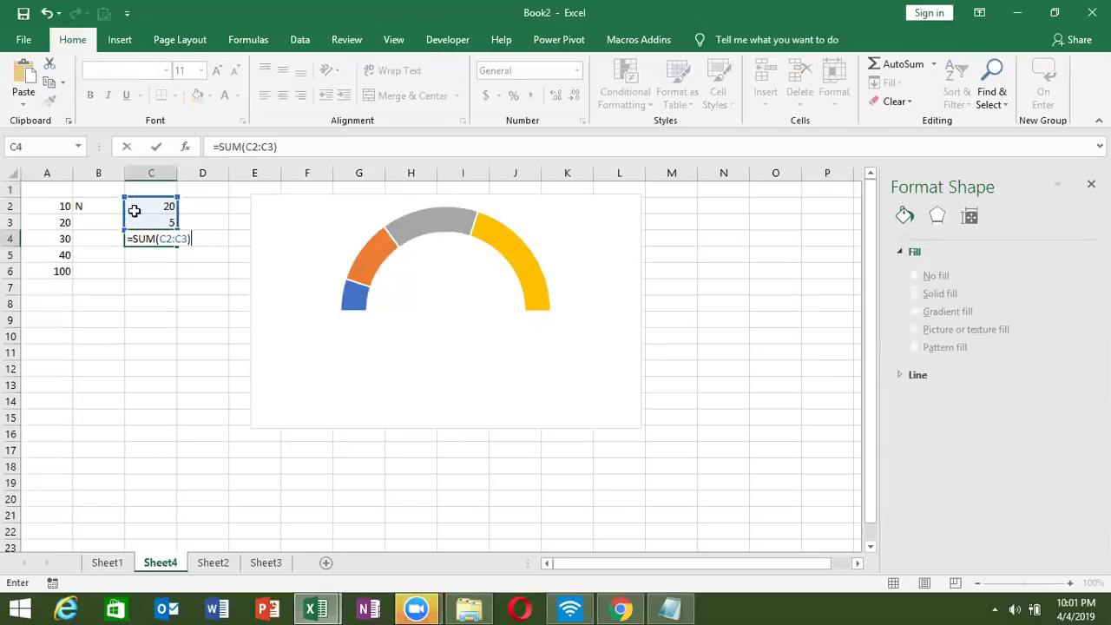
type("sum(")
left_click_drag(60, 201, 63, 287)
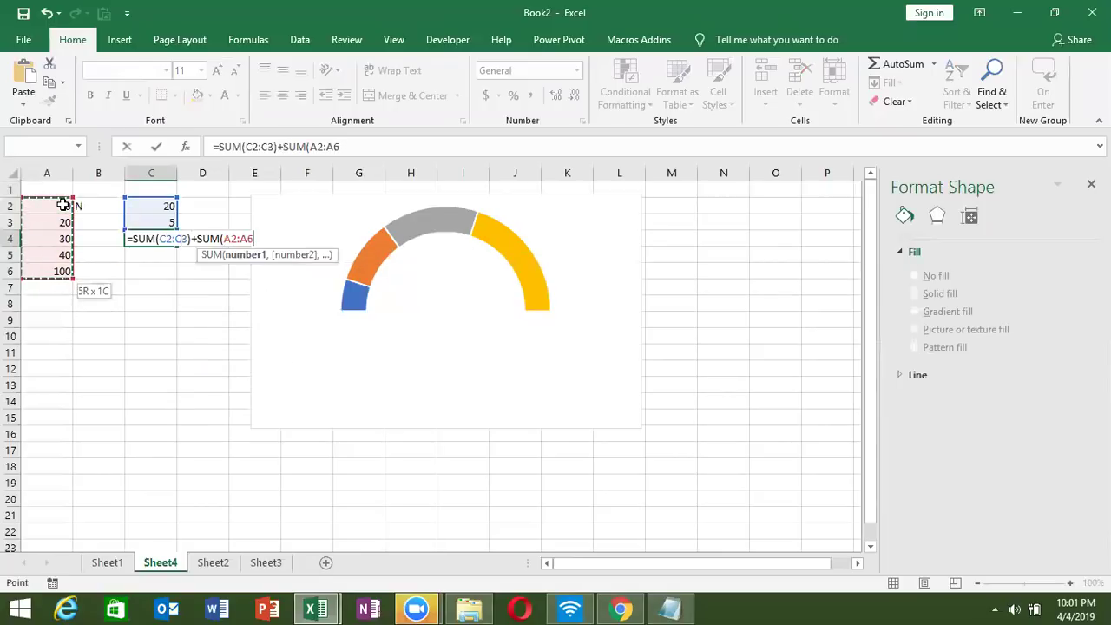
key("Return")
key("Up")
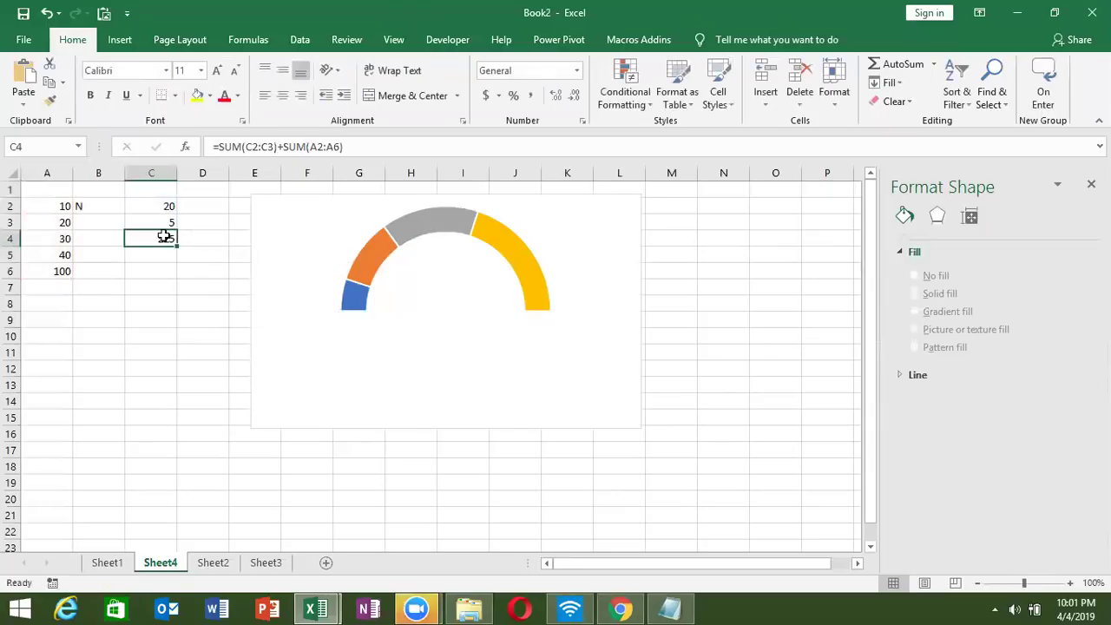
left_click_drag(148, 206, 154, 236)
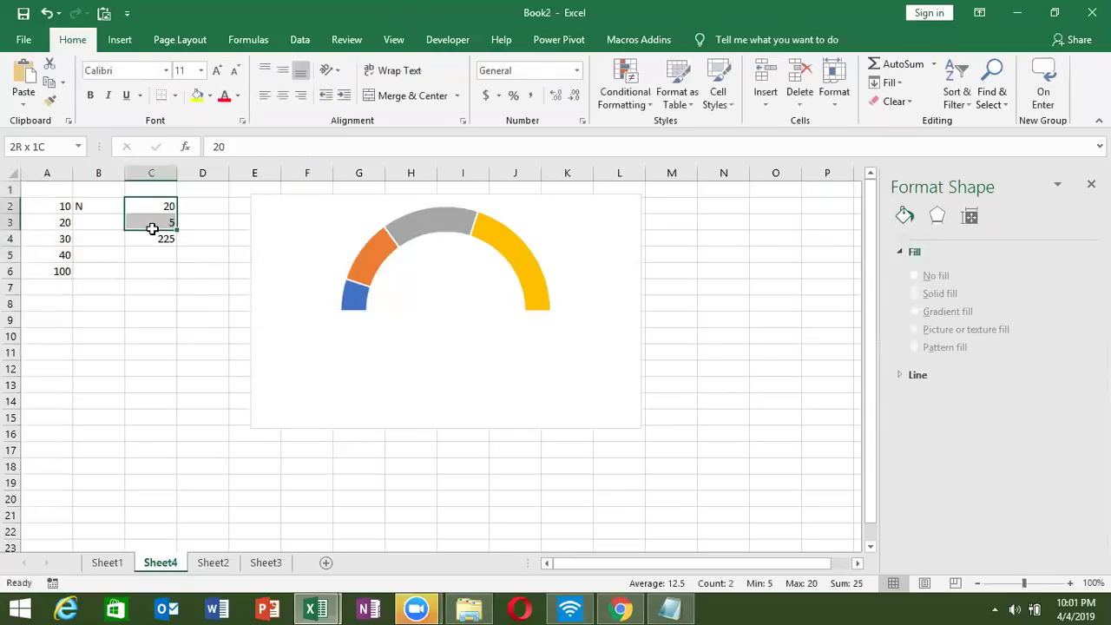
left_click(312, 275)
Add a series named 'p' with values C2:C4 through Select Data.
right_click(312, 276)
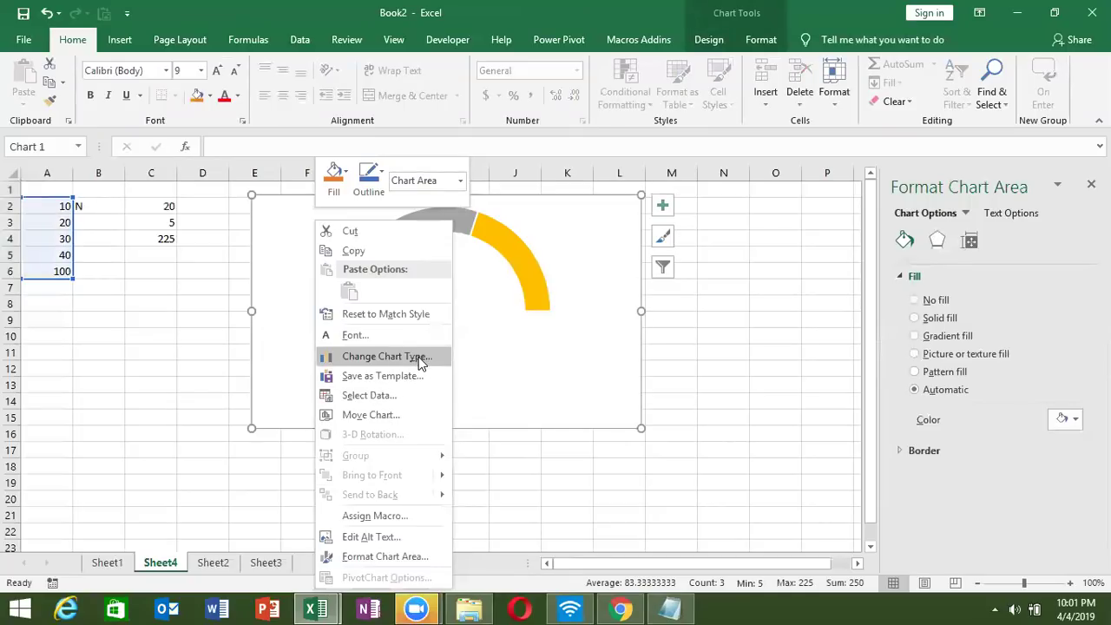
left_click(411, 395)
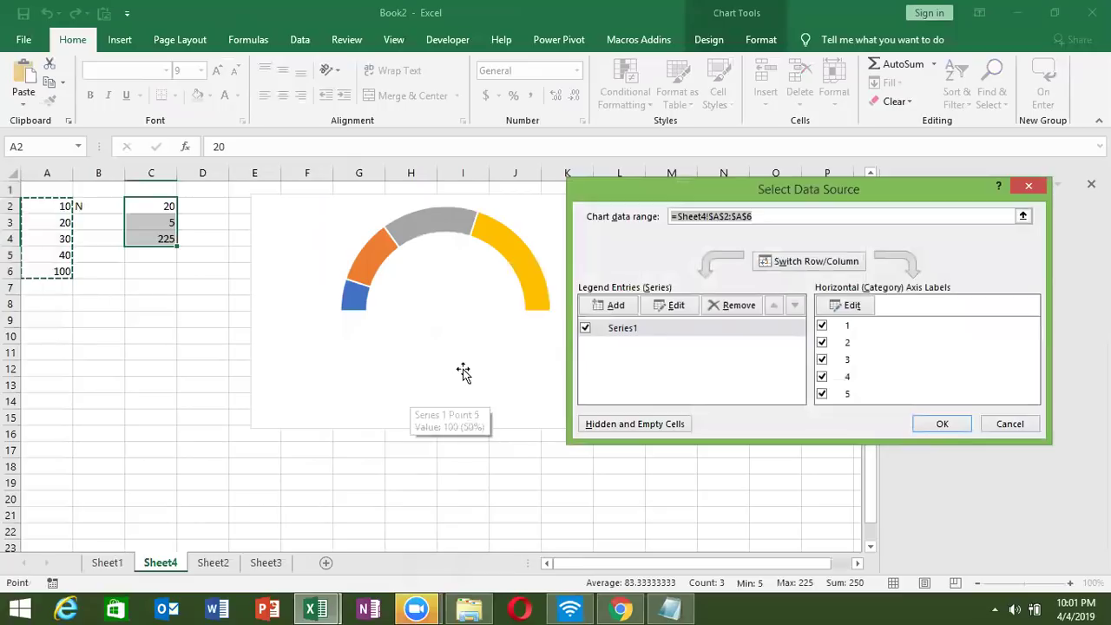
left_click(614, 305)
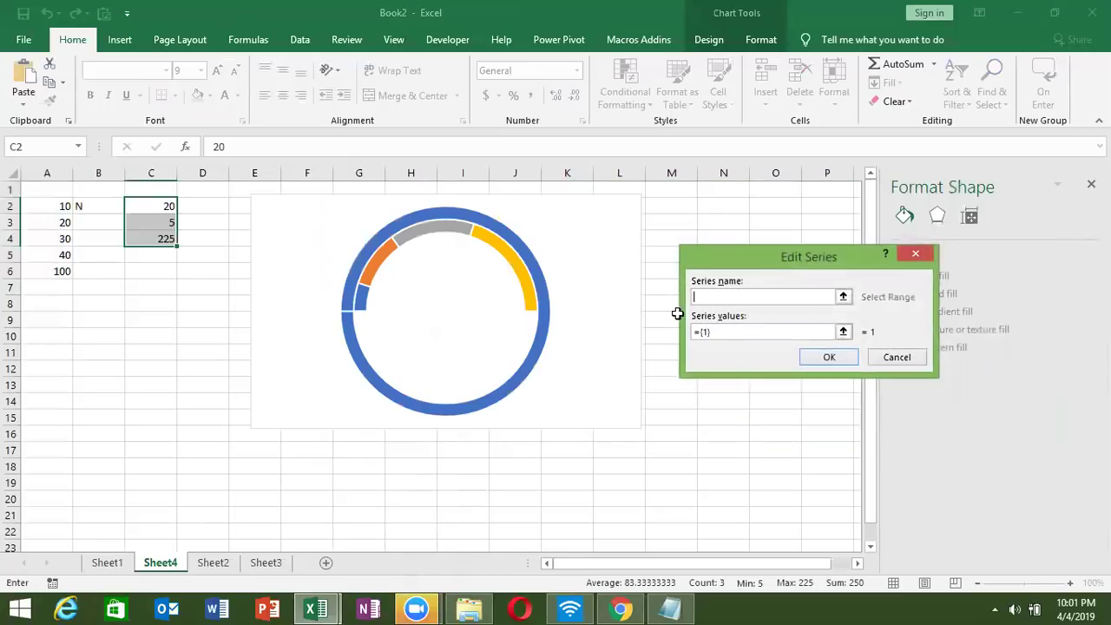
type("p")
left_click(721, 330)
key("BackSpace")
key("BackSpace")
left_click_drag(168, 204, 168, 234)
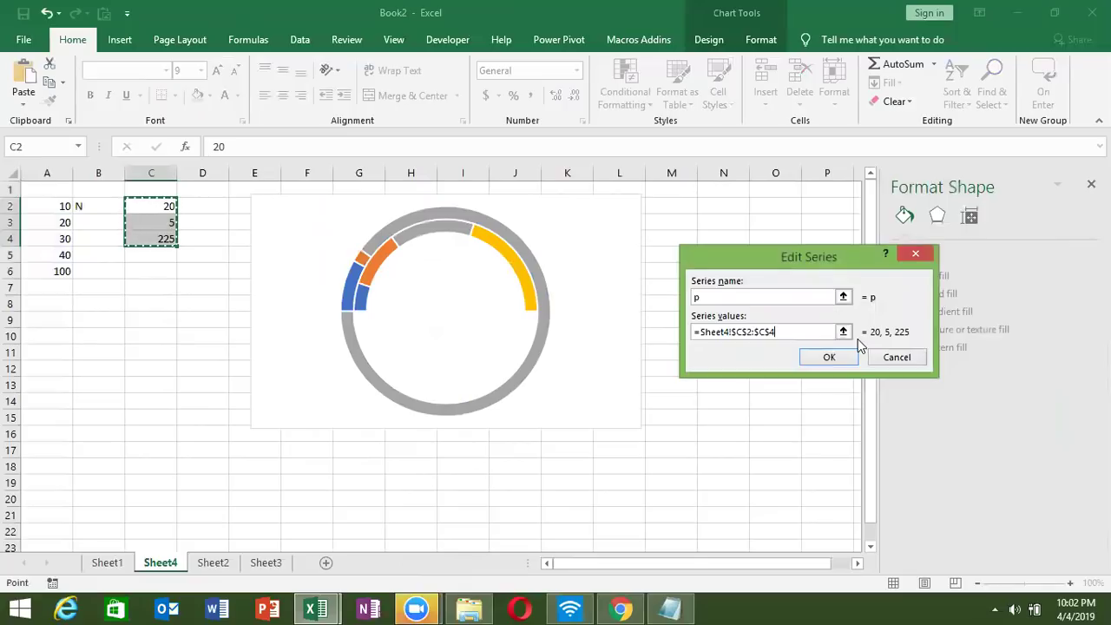
left_click(830, 357)
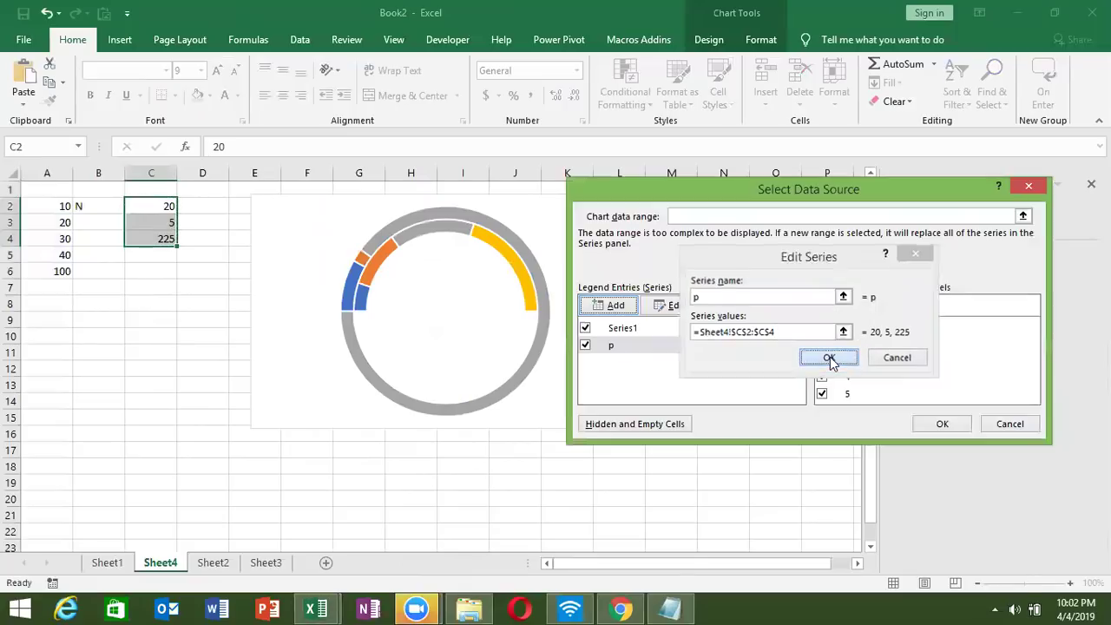
left_click(927, 426)
left_click(500, 392)
Change series p's chart type from doughnut to Pie.
right_click(498, 390)
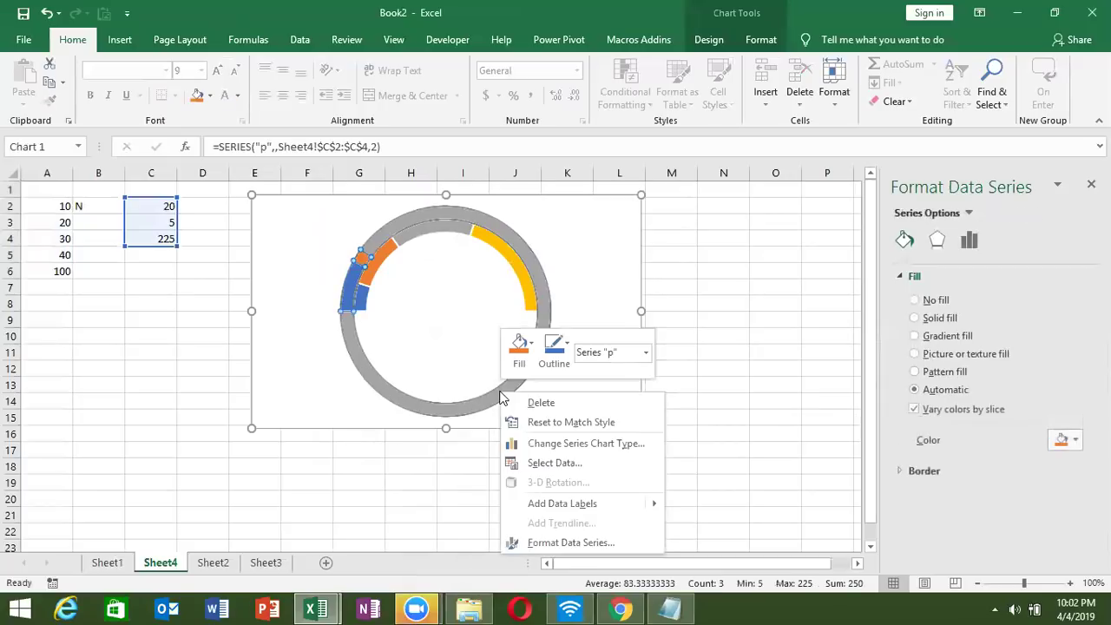
left_click(549, 445)
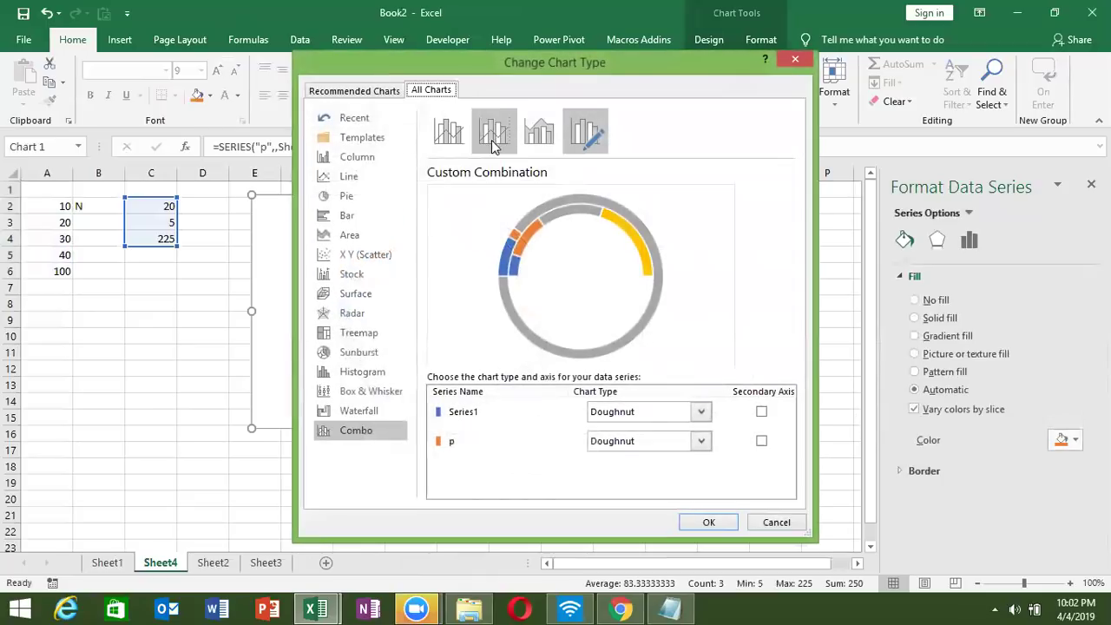
left_click(623, 443)
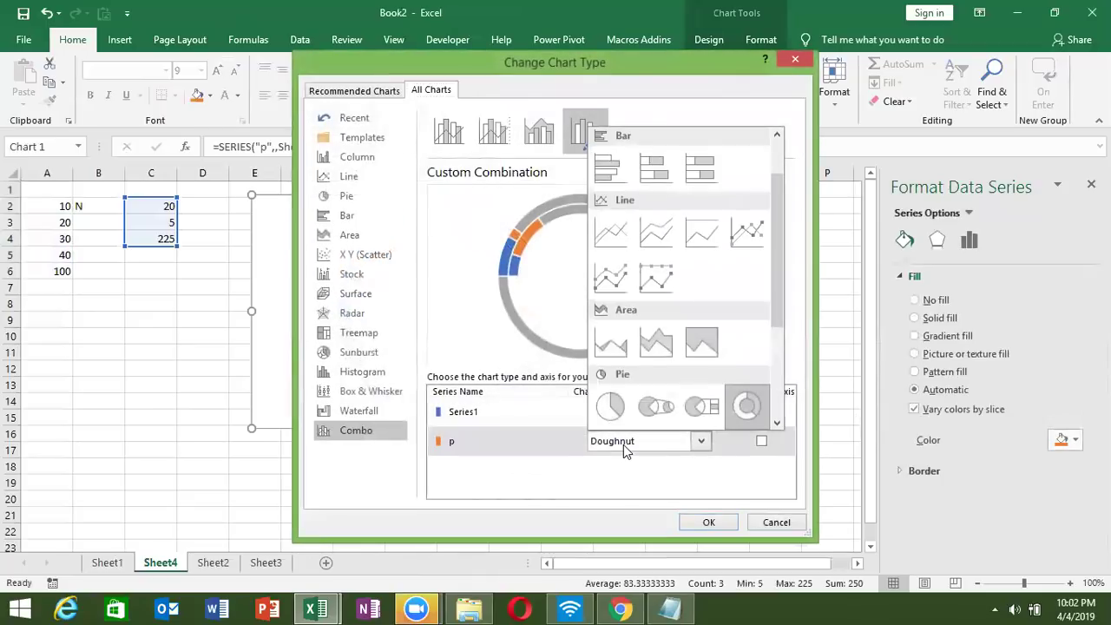
left_click(610, 408)
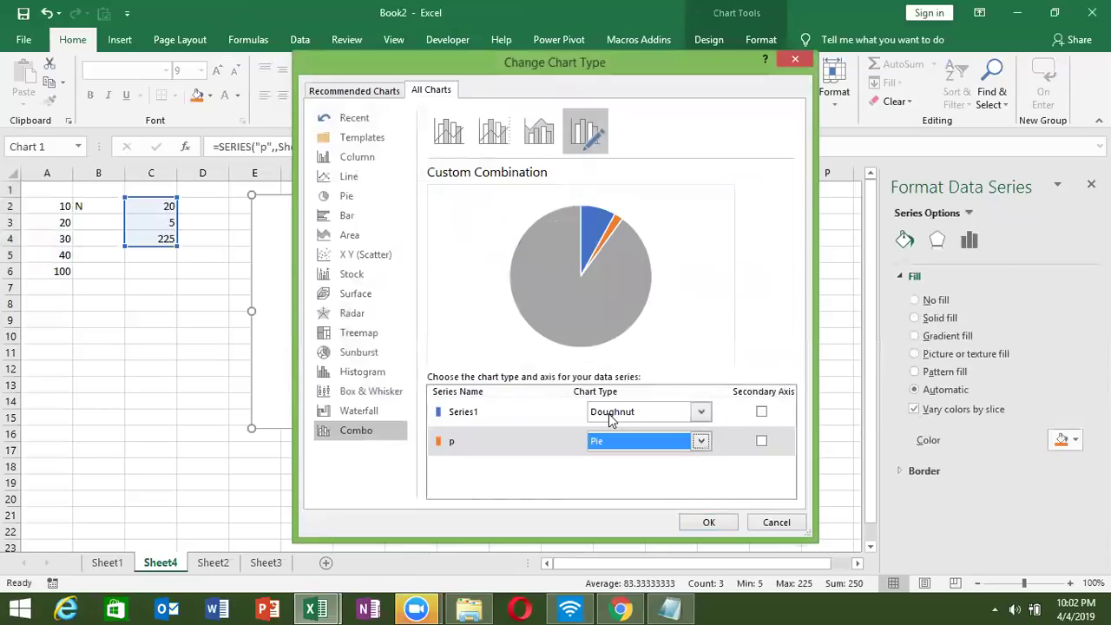
left_click(708, 522)
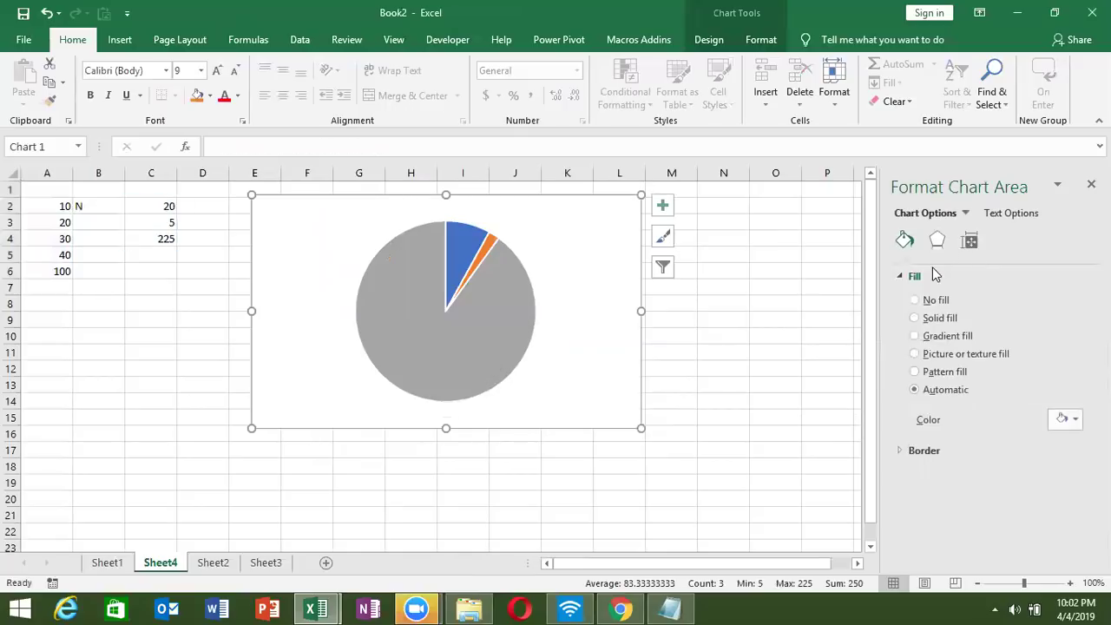
Set the pie series' first-slice angle to 270° in Format Data Series.
left_click(453, 386)
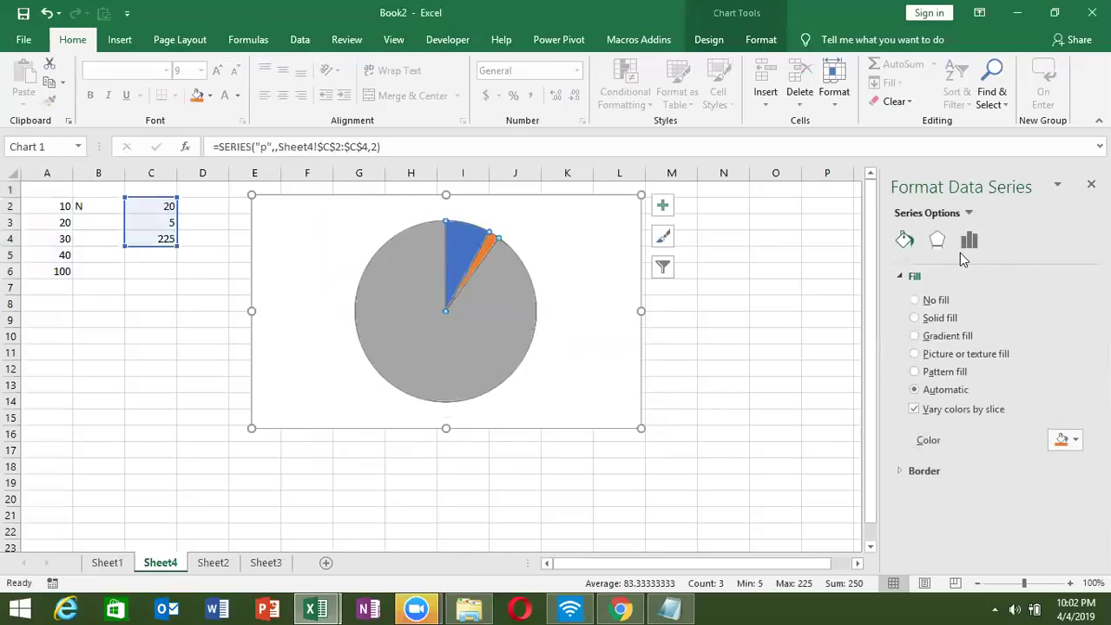
left_click(967, 249)
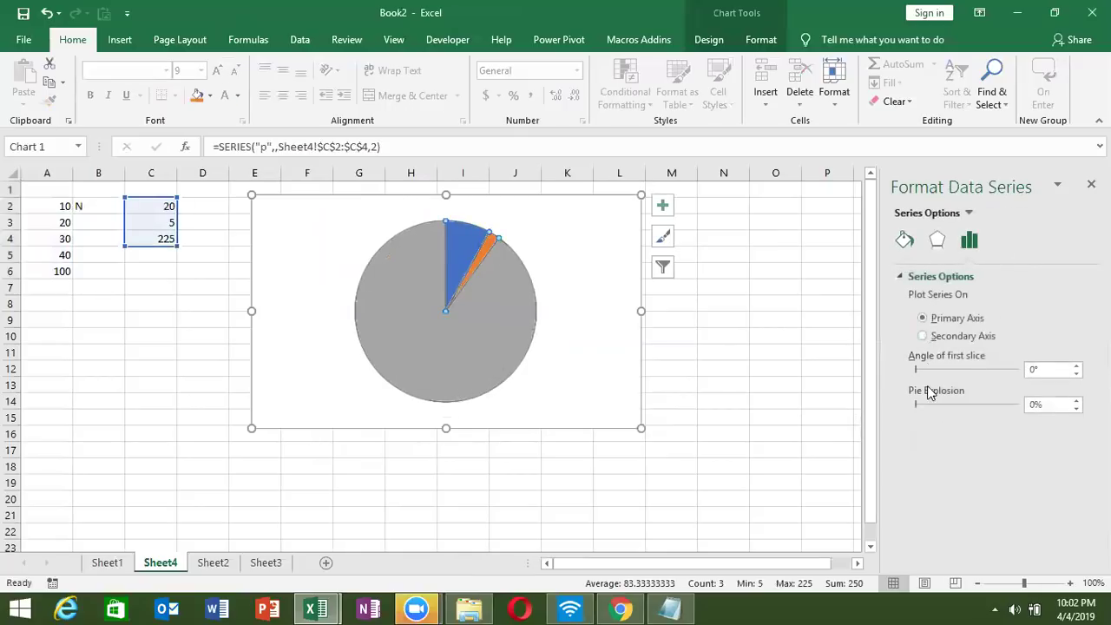
left_click(905, 243)
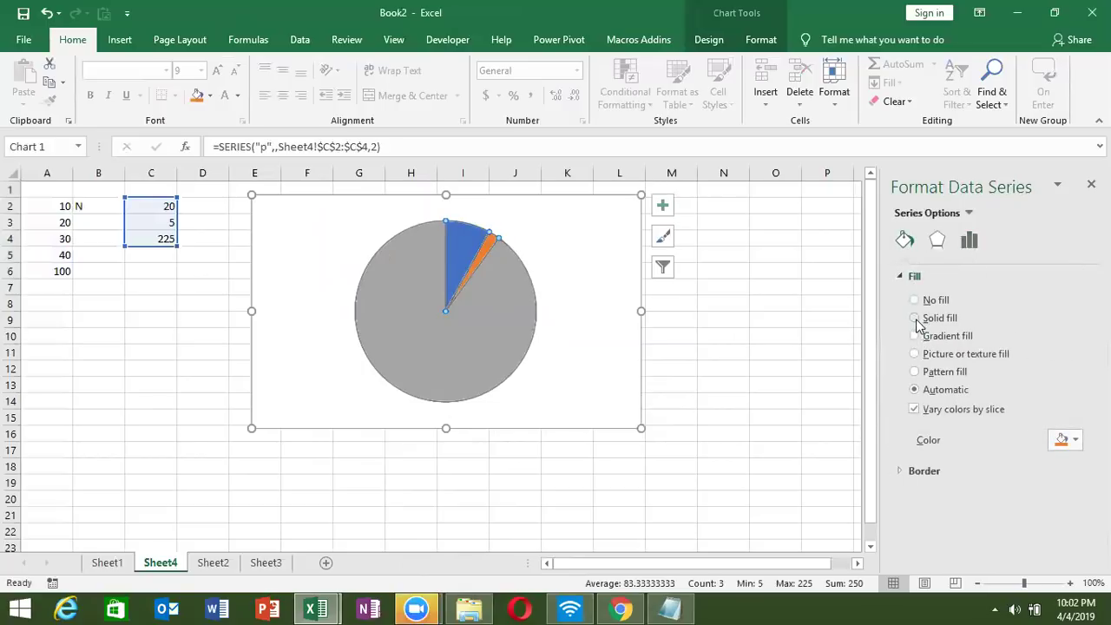
left_click(969, 239)
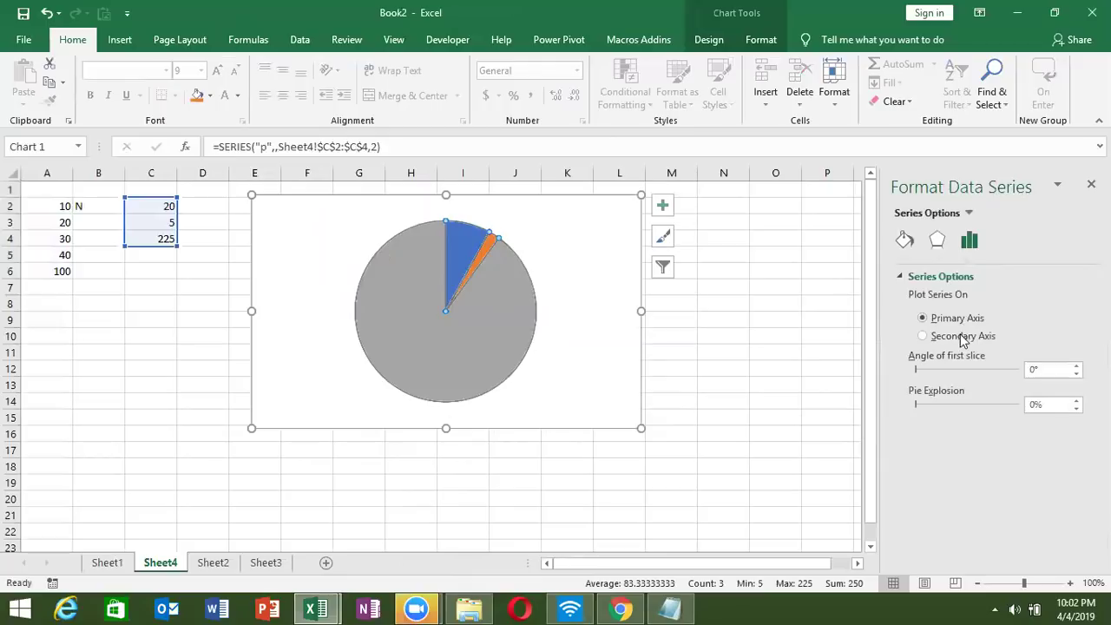
double_click(1058, 371)
type("270")
key("Return")
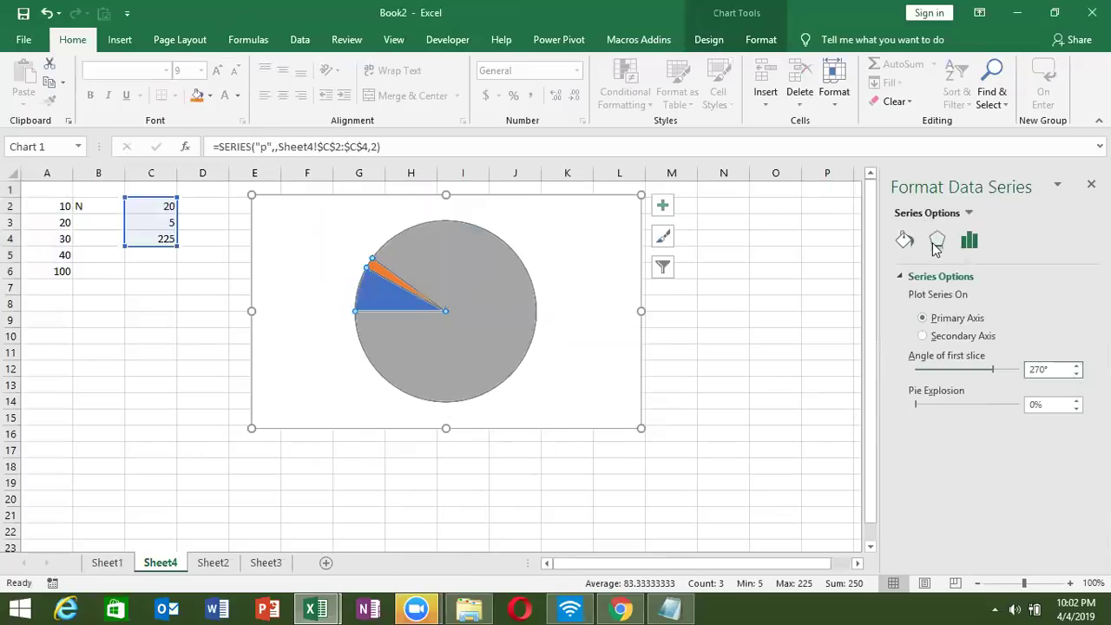
left_click(905, 243)
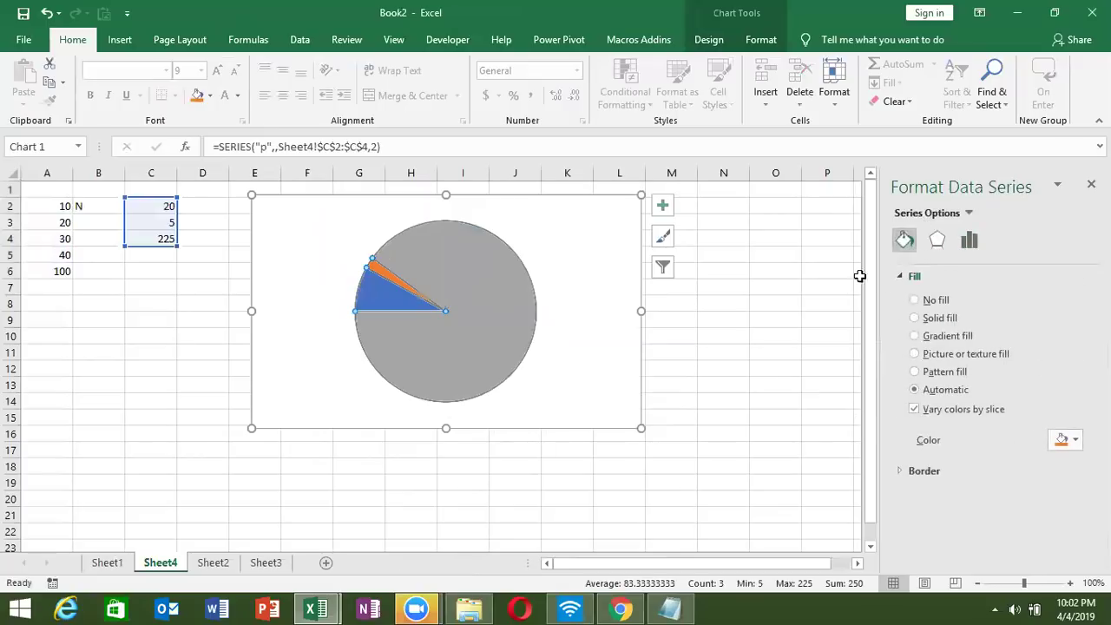
Set the grey and blue pie slices to No fill, leaving only the orange needle.
left_click(481, 339)
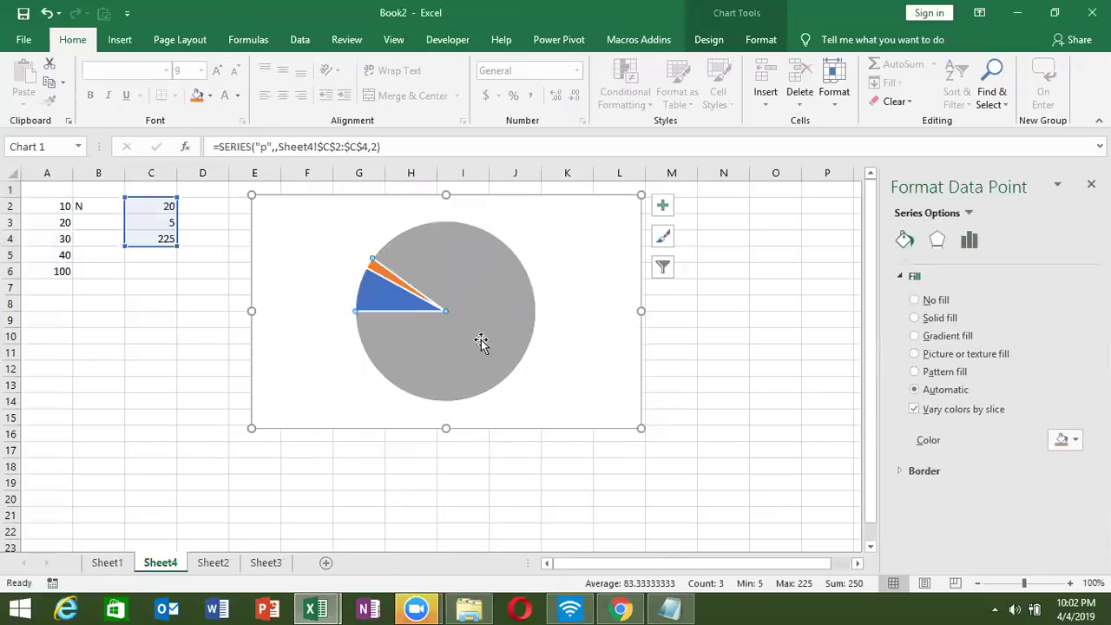
left_click(928, 304)
left_click(384, 304)
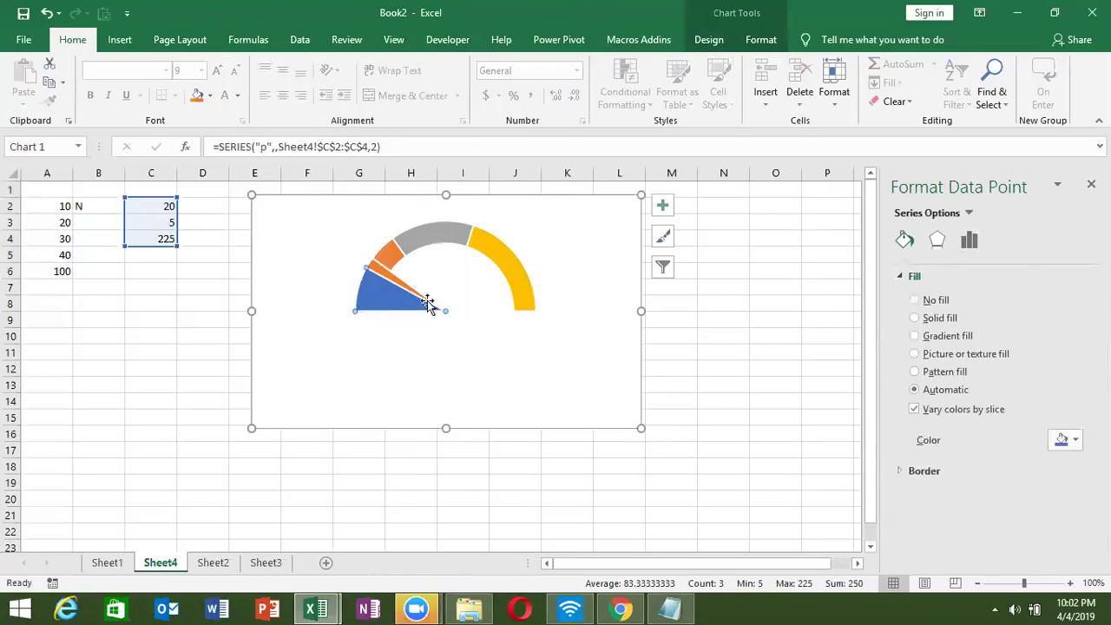
left_click(935, 300)
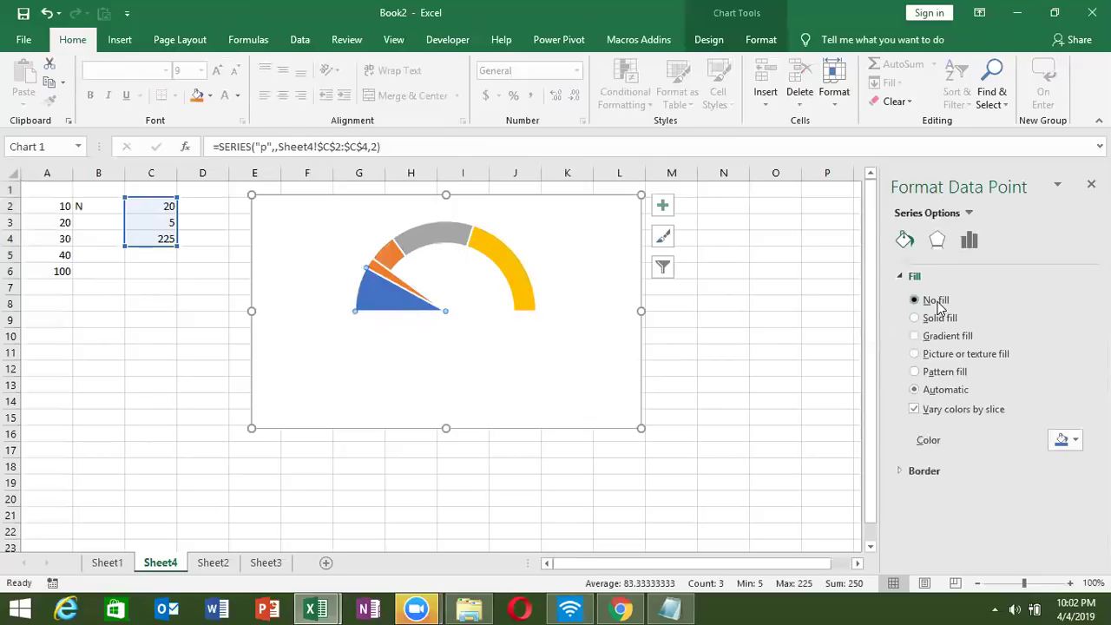
left_click(680, 356)
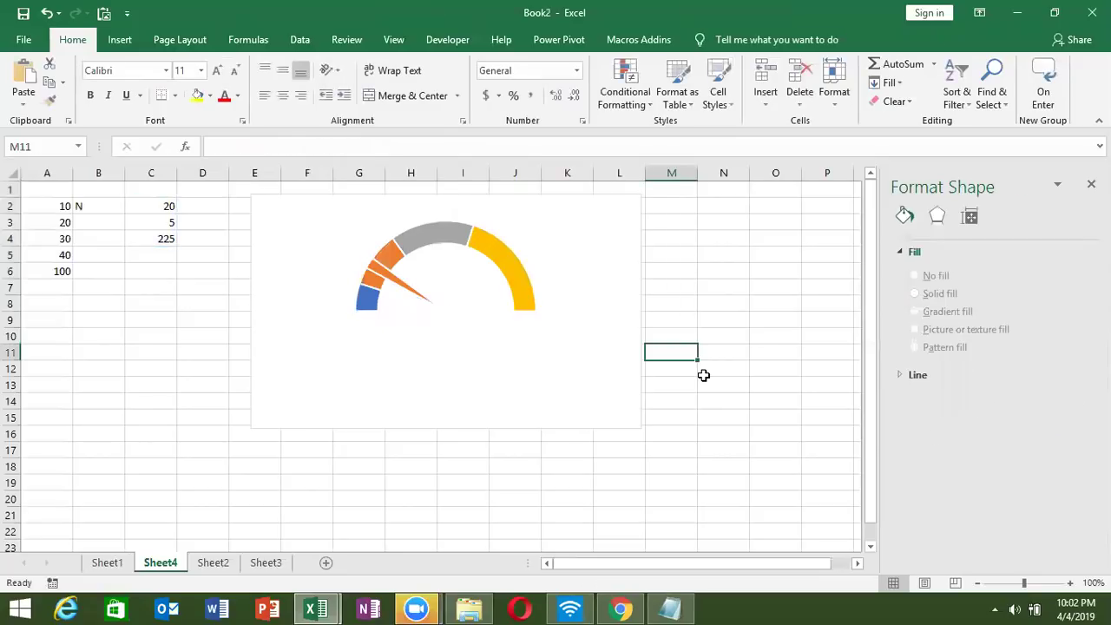
Try needle values 30, 40, 50, 60, 70, 80 and 90 in C2.
left_click(155, 202)
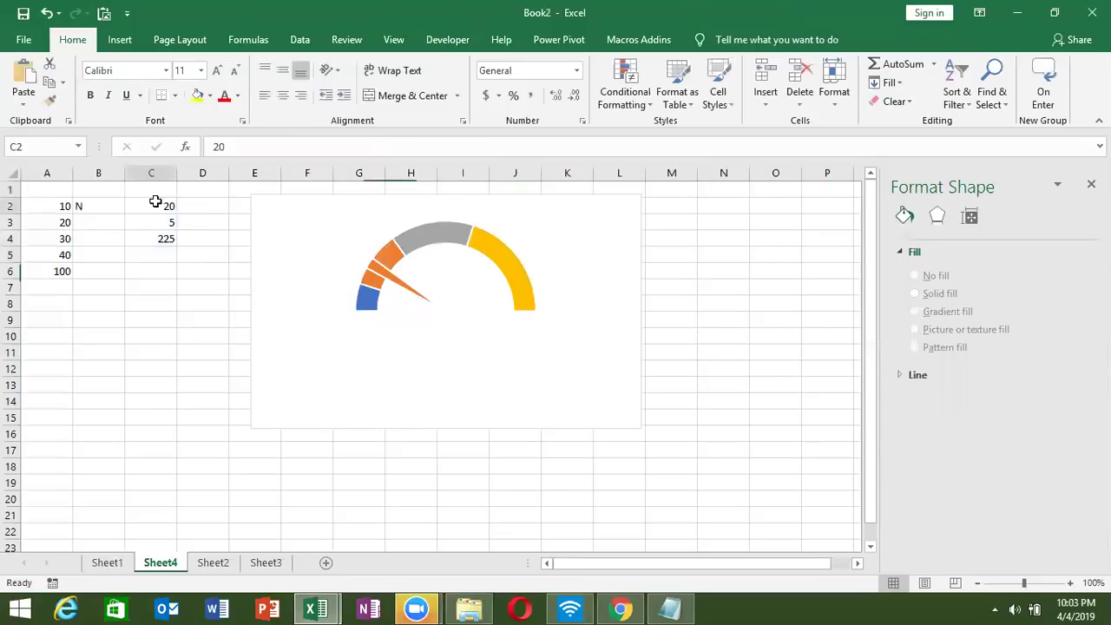
type("30")
key("Return")
key("Up")
type("40")
key("Return")
key("Up")
type("50")
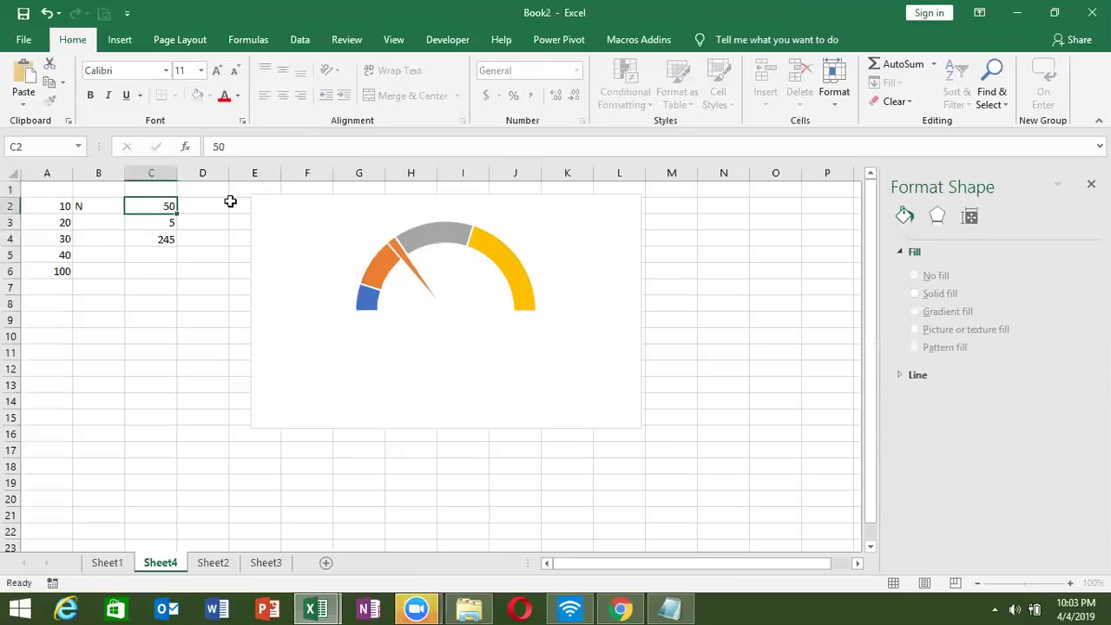
key("Return")
key("Up")
type("60")
key("Return")
key("Up")
type("7")
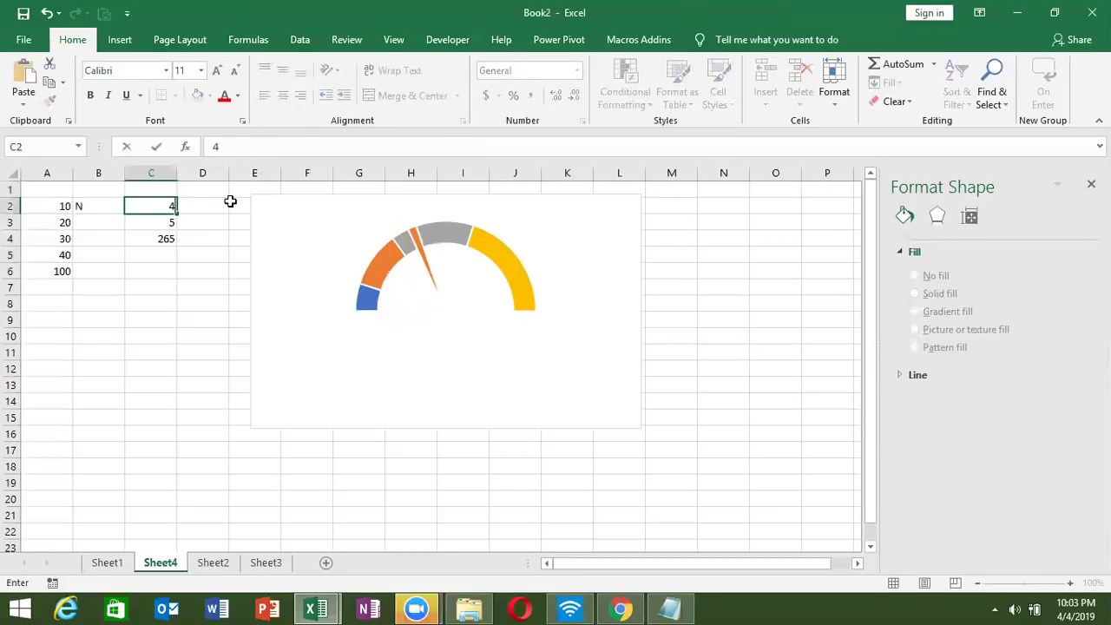
type("0")
key("Return")
key("Up")
type("80")
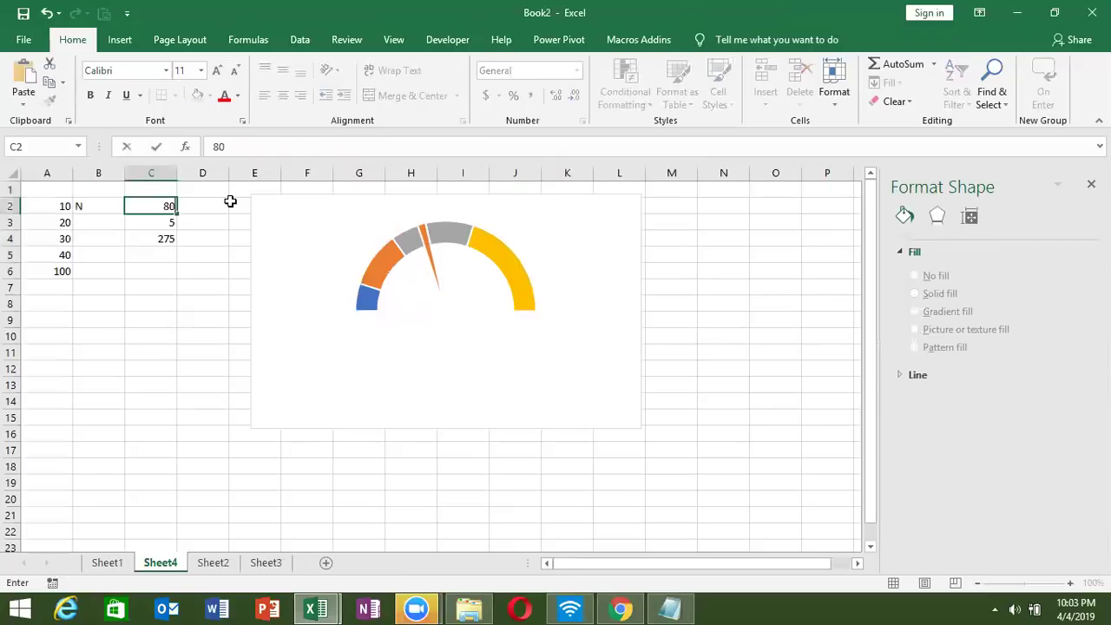
key("Return")
key("Up")
type("9")
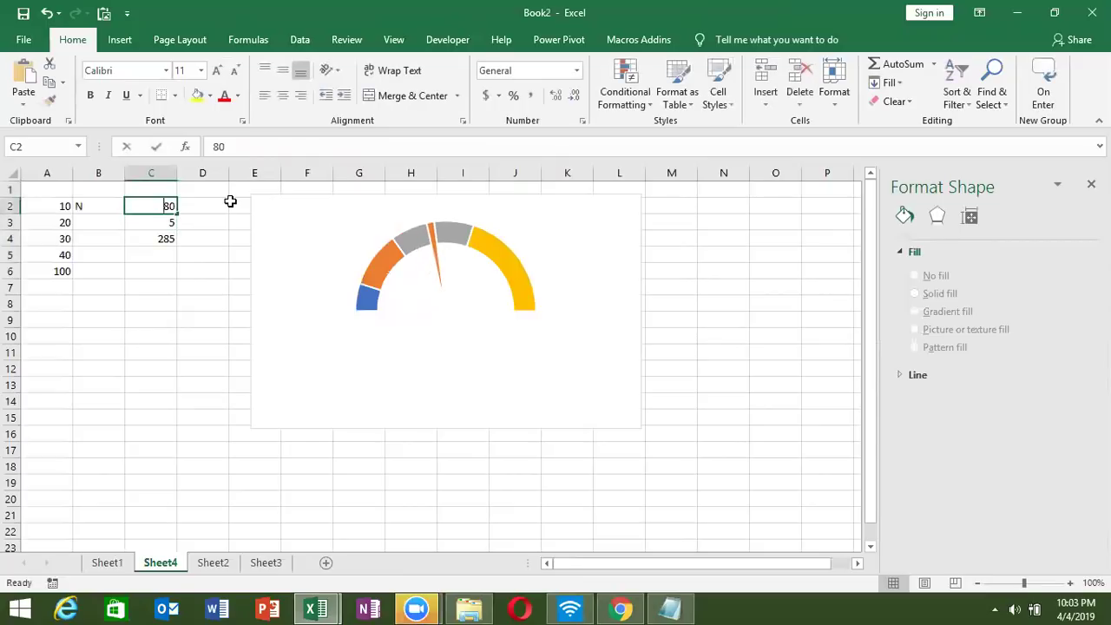
type("0")
key("Return")
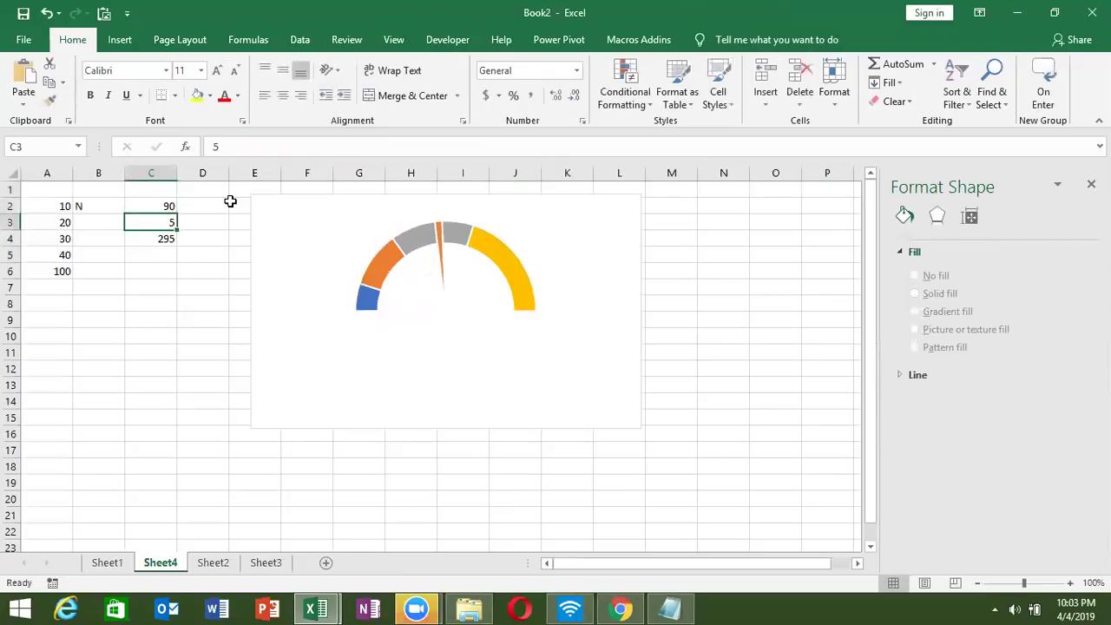
Try needle values 60, 10 and 1 in C2, finishing with 5.
key("Up")
type("60")
key("Return")
key("Up")
type("10")
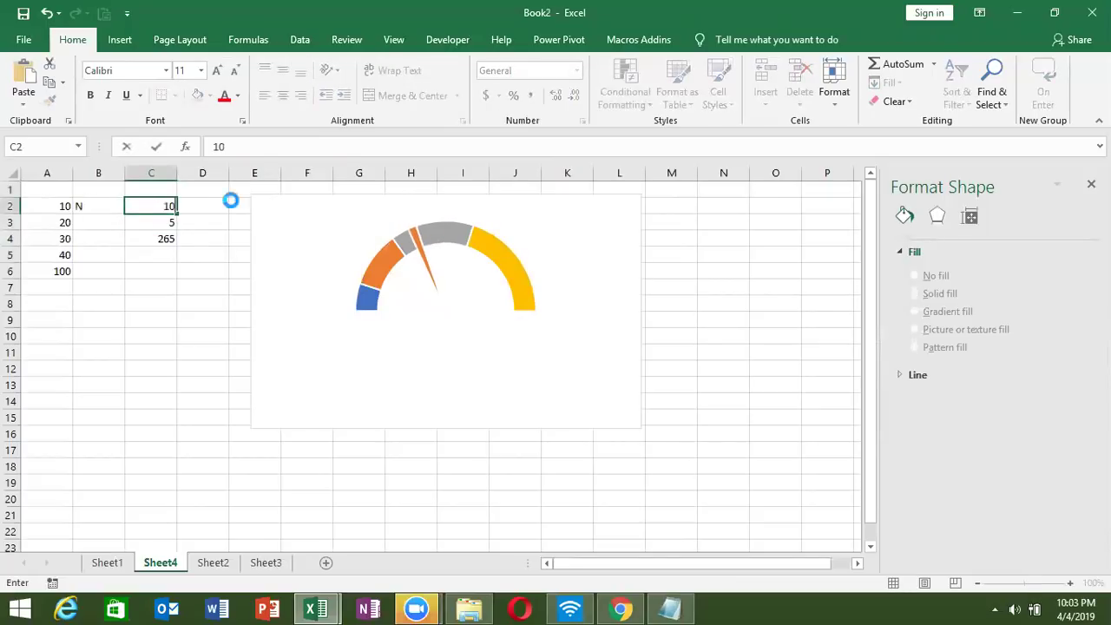
key("Return")
key("Up")
type("1")
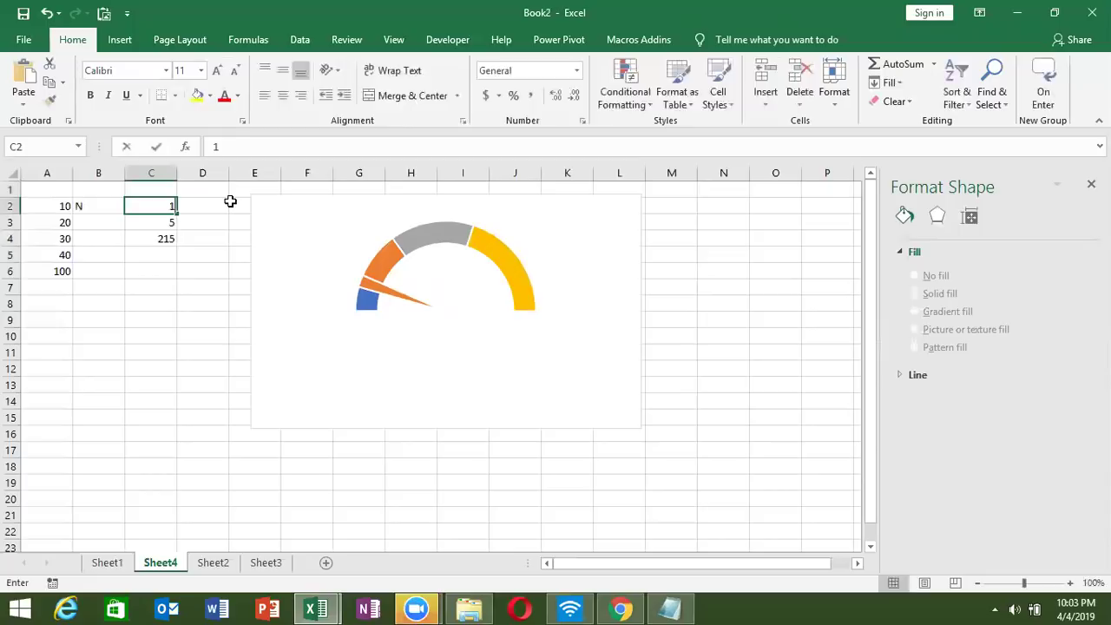
key("Return")
key("Up")
type("5")
key("Return")
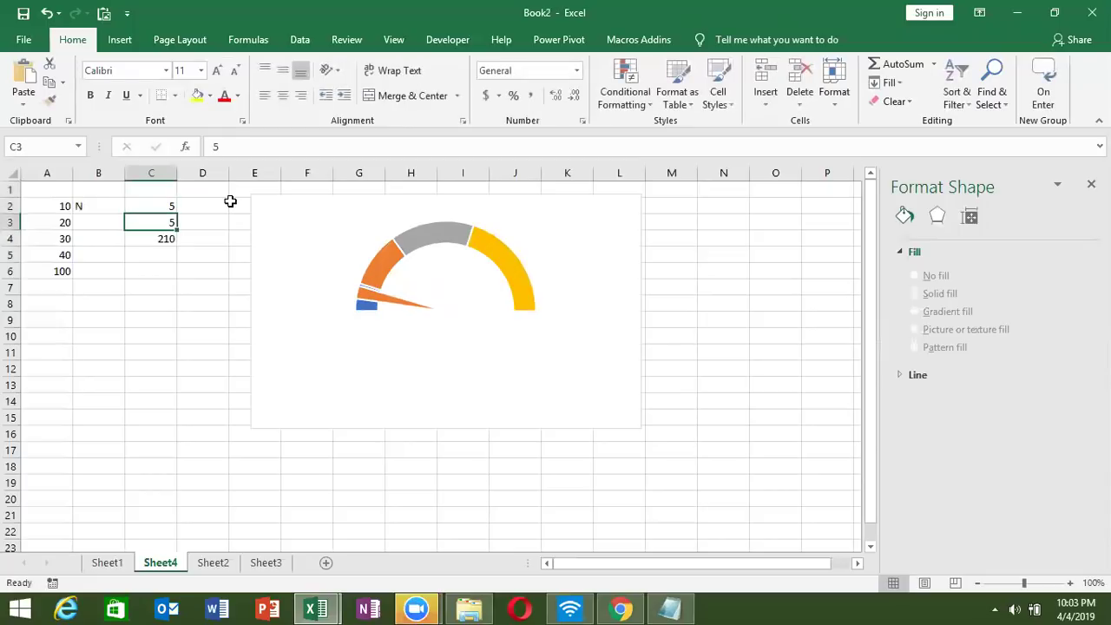
Check the SUM total in C4 and review the values in columns A and C.
key("Down")
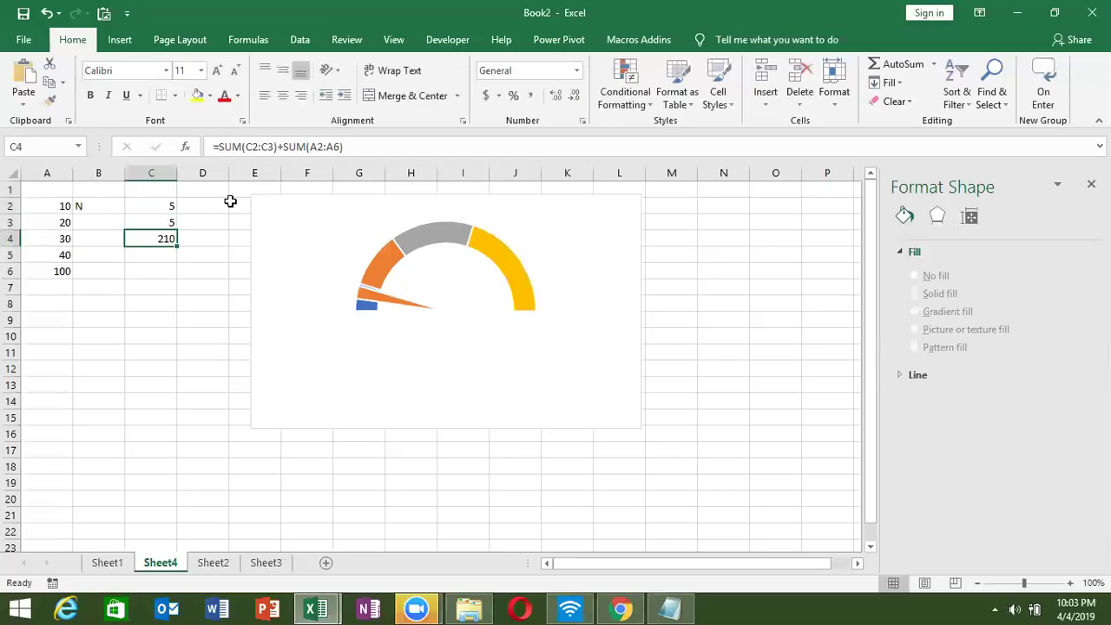
key("Up")
key("Up")
key("Down")
key("Down")
key("Left")
key("Left")
key("Right")
key("Right")
key("Left")
key("Right")
key("Up")
key("Up")
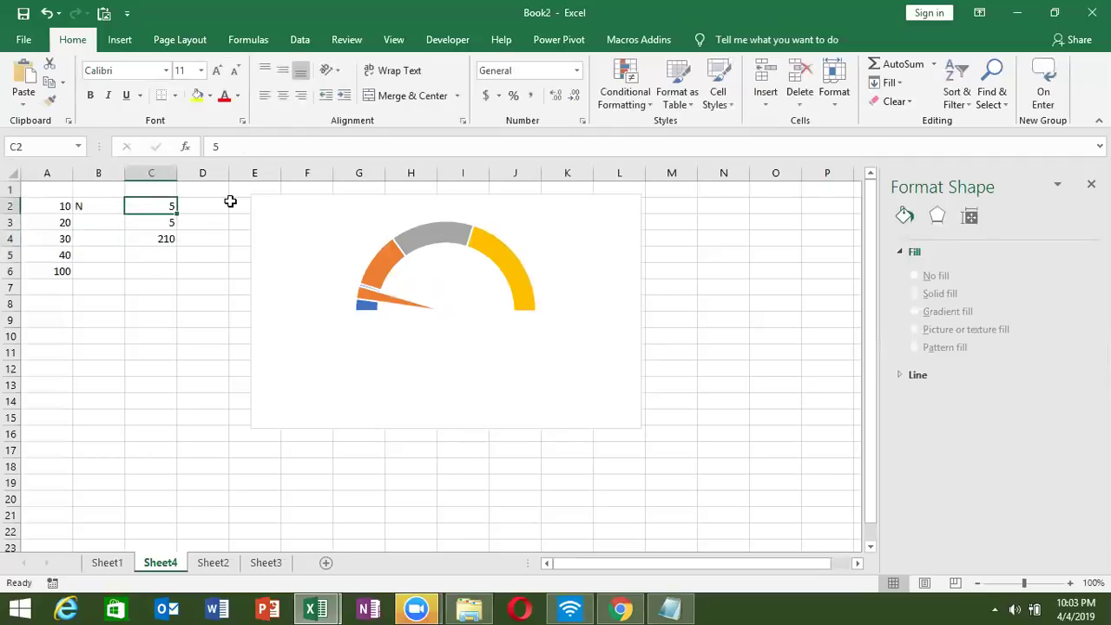
key("Left")
key("Left")
key("Down")
key("Down")
key("Down")
key("Up")
key("Up")
key("Up")
key("Up")
key("Down")
key("Down")
key("Down")
key("Down")
key("Down")
key("Up")
key("Up")
Set band value A2 to 5 and A3 to 10.
key("Up")
key("Up")
type("5")
key("Return")
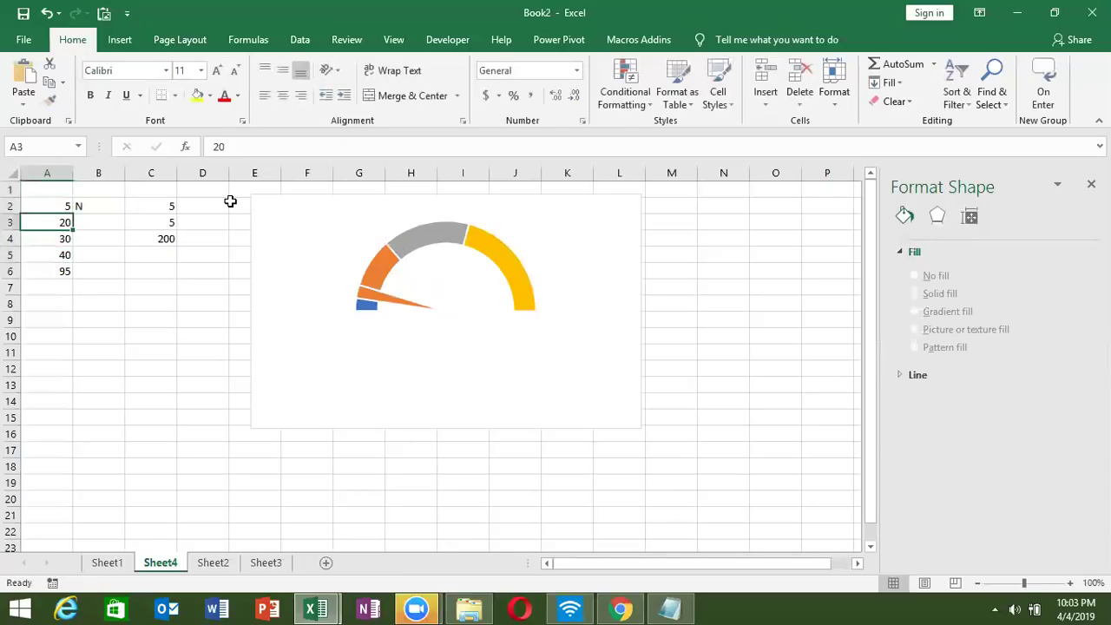
key("Down")
key("Up")
type("10")
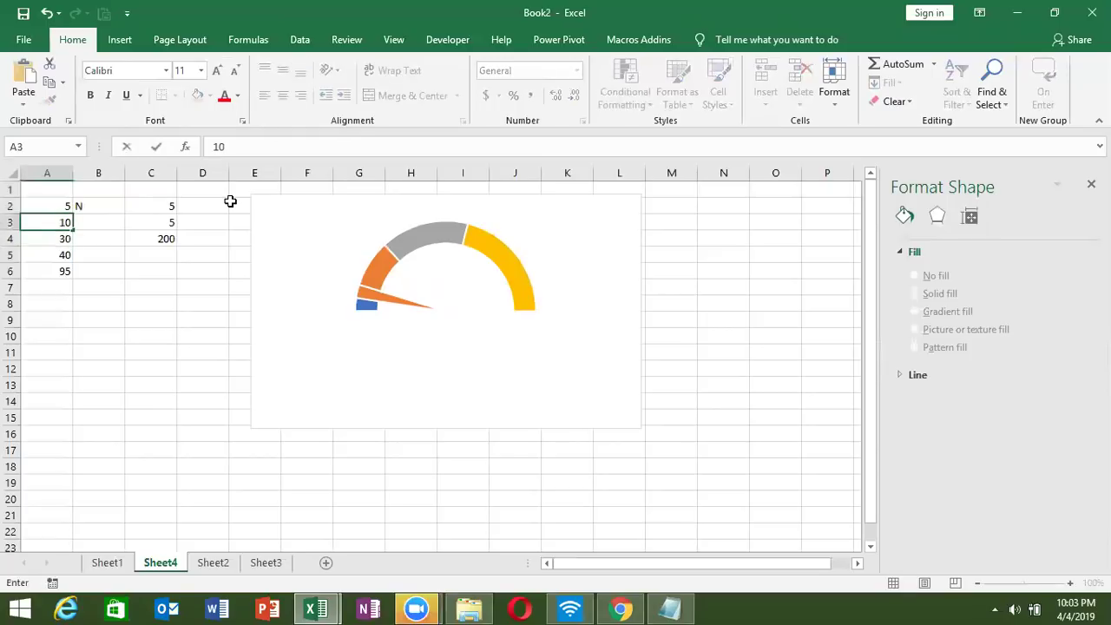
key("Return")
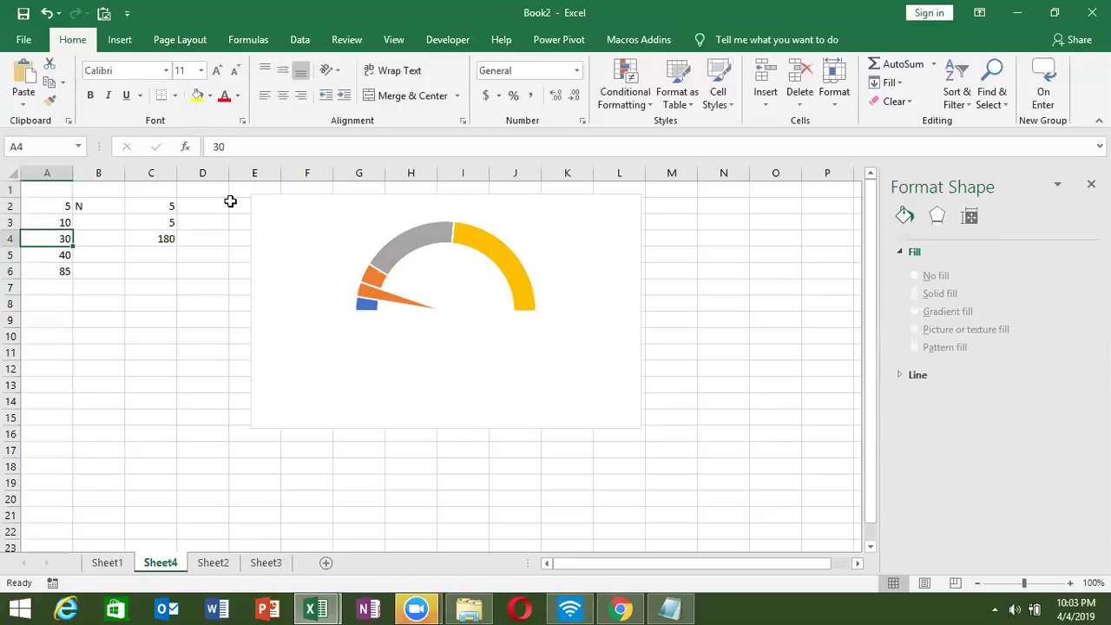
Try needle widths 3, 2 and finally 1 in C3.
left_click(177, 223)
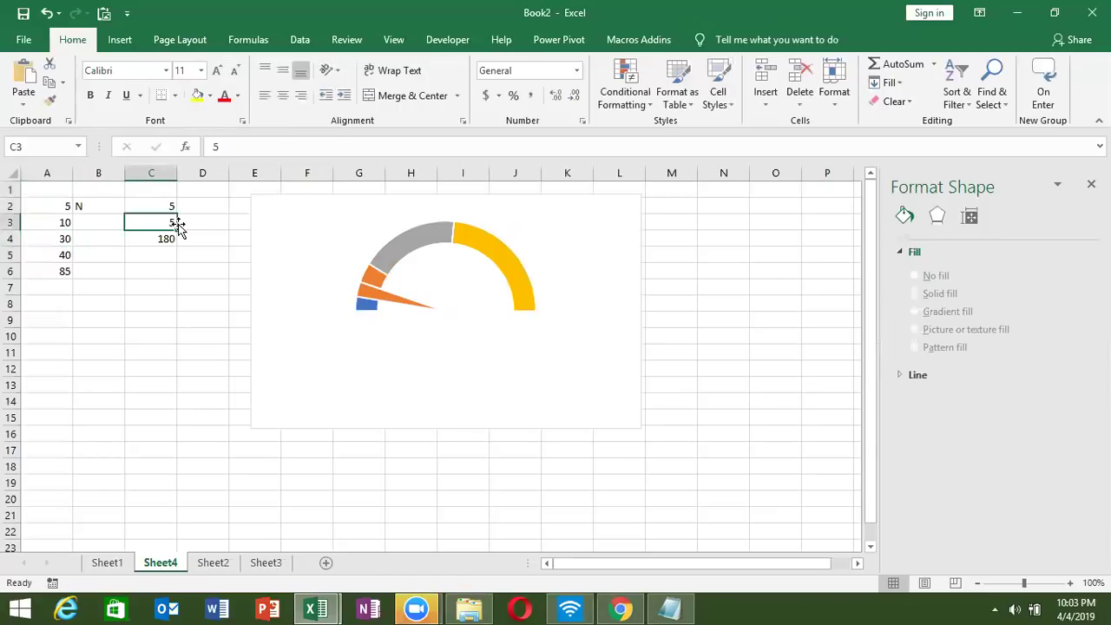
type("3")
key("Return")
left_click(176, 224)
type("2")
key("Return")
left_click(176, 224)
type("1")
key("Return")
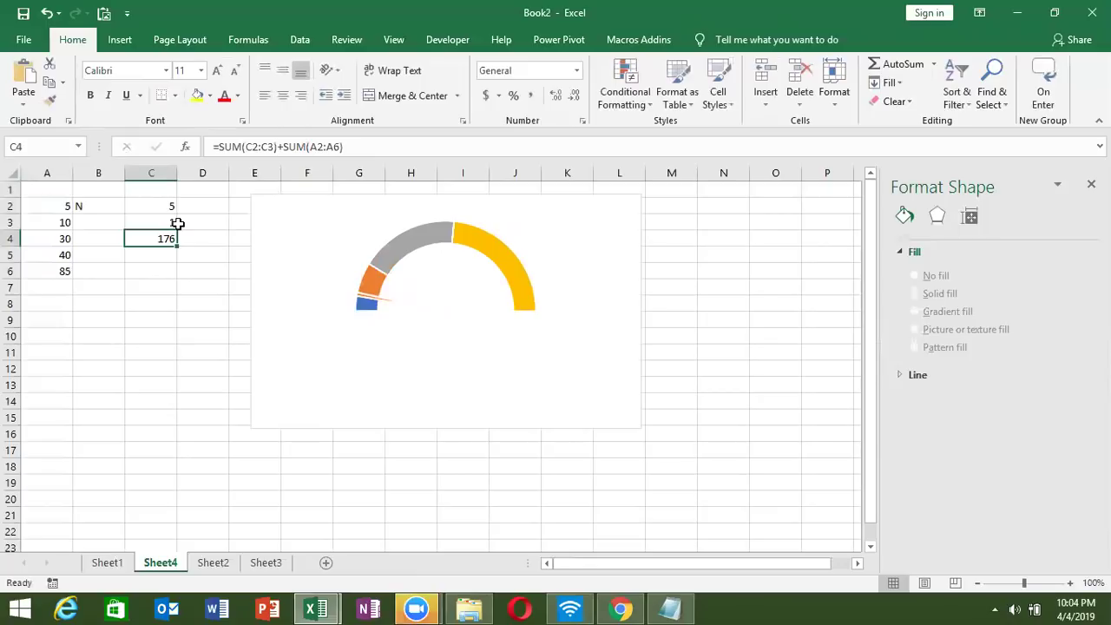
left_click(177, 224)
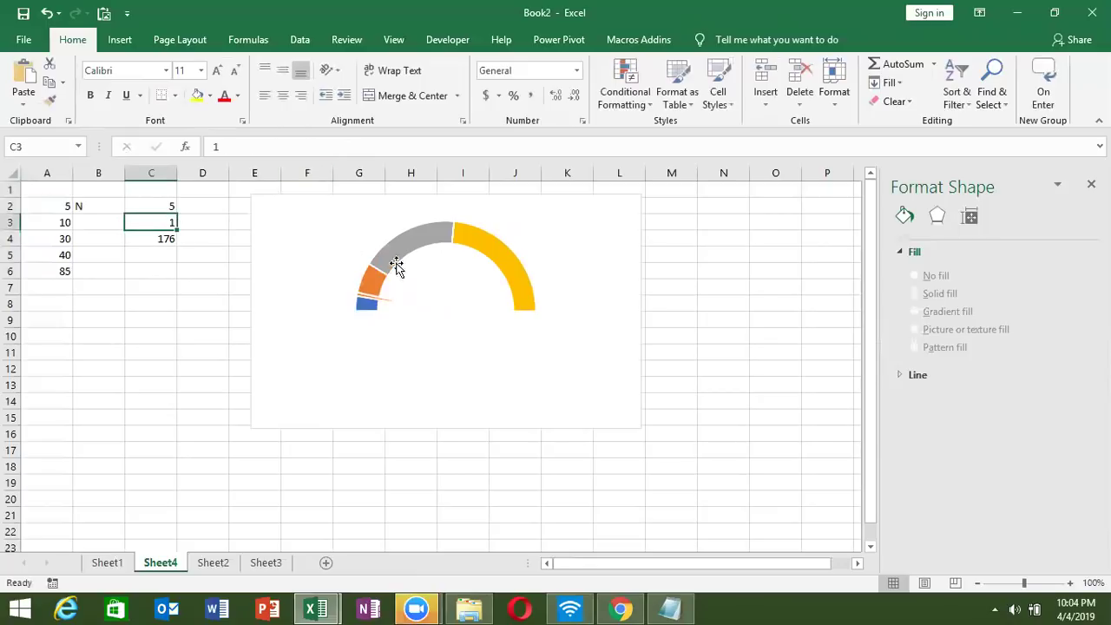
Set the needle width in C3 to 6.
left_click(368, 296)
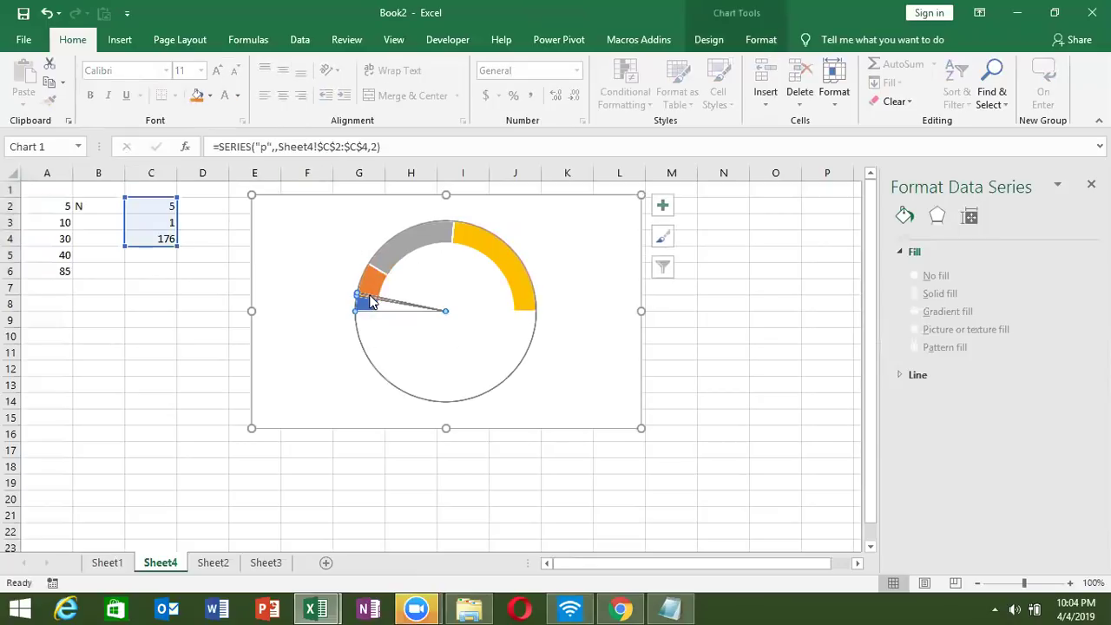
left_click(372, 294)
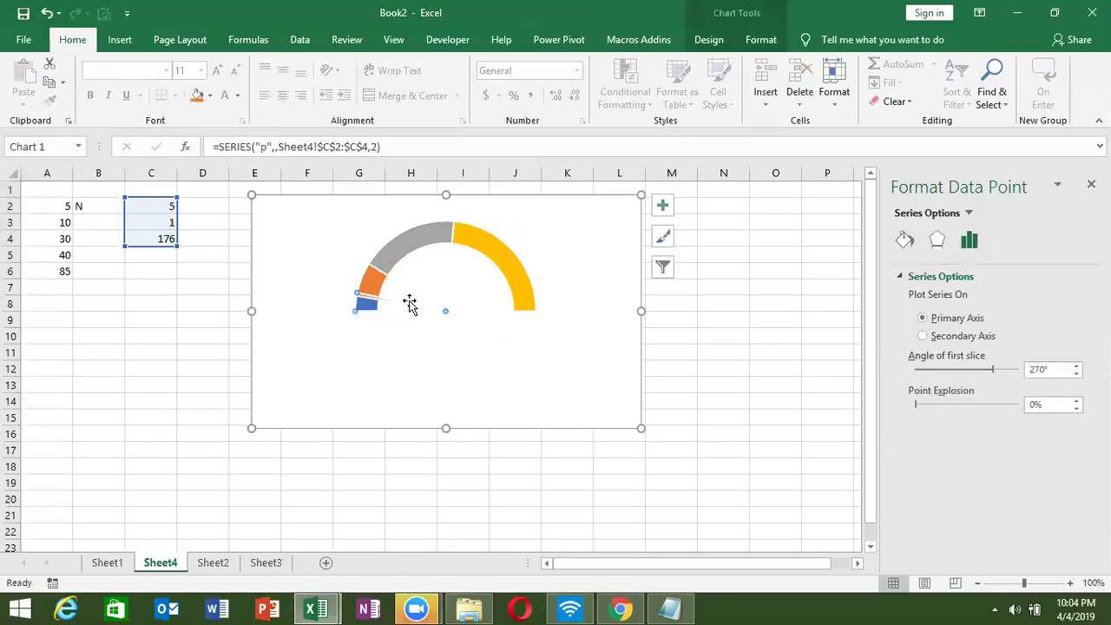
left_click(168, 222)
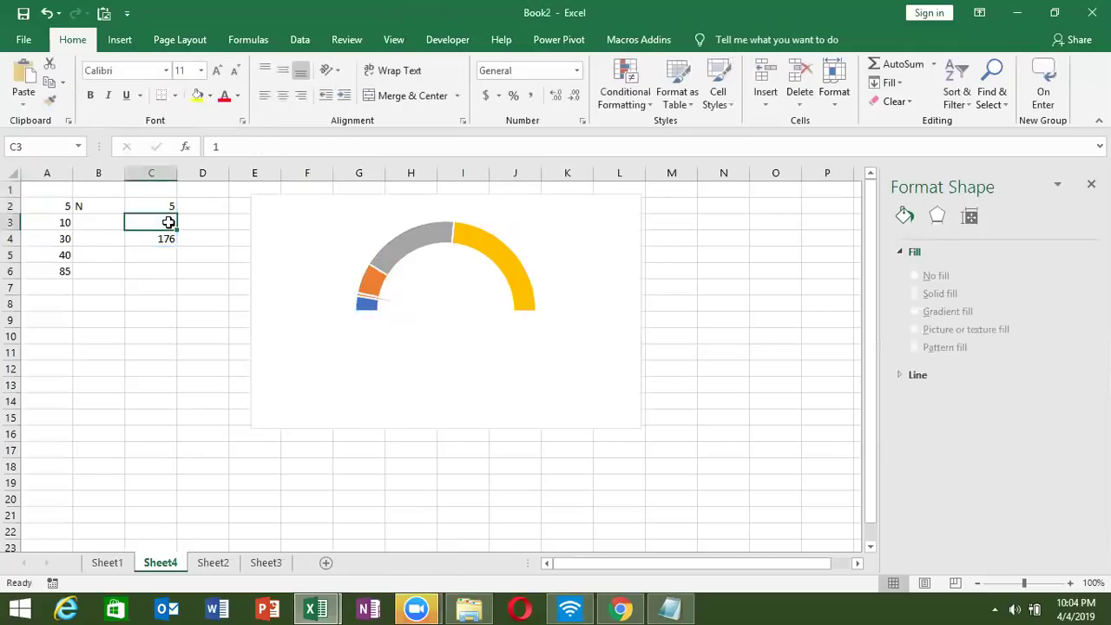
type("6")
key("Return")
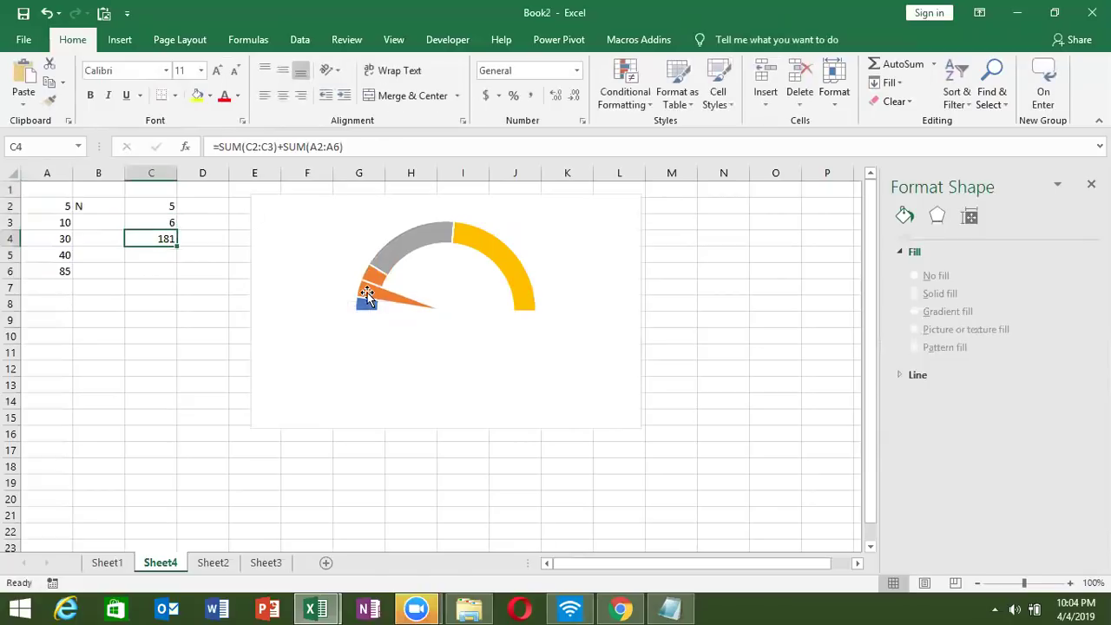
Give the needle slice a solid black fill with no border line.
left_click(367, 292)
left_click(367, 293)
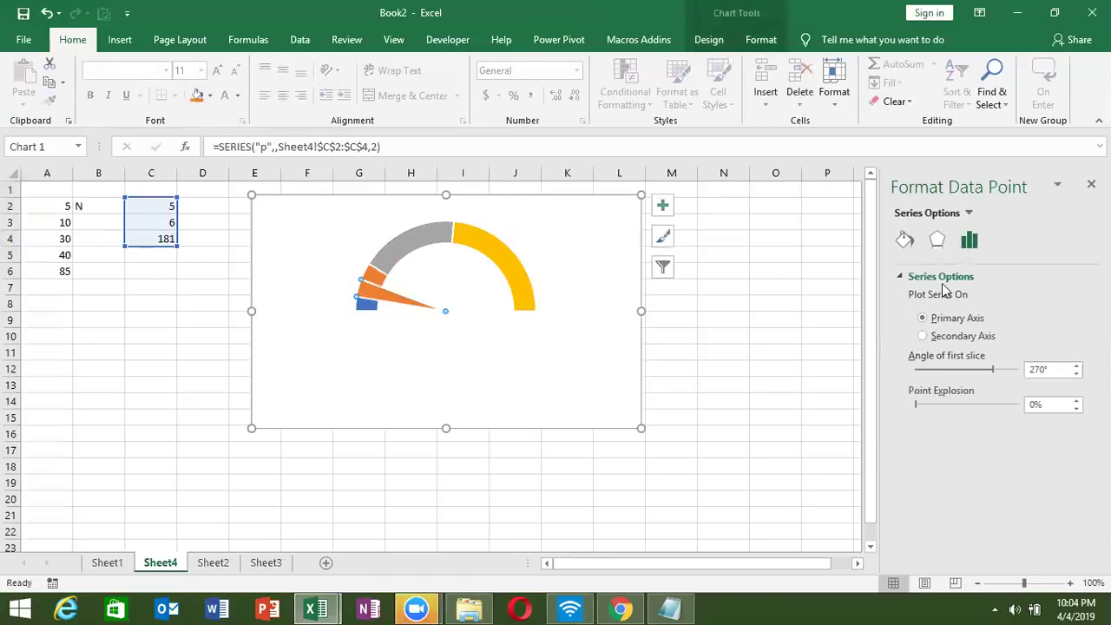
left_click(902, 246)
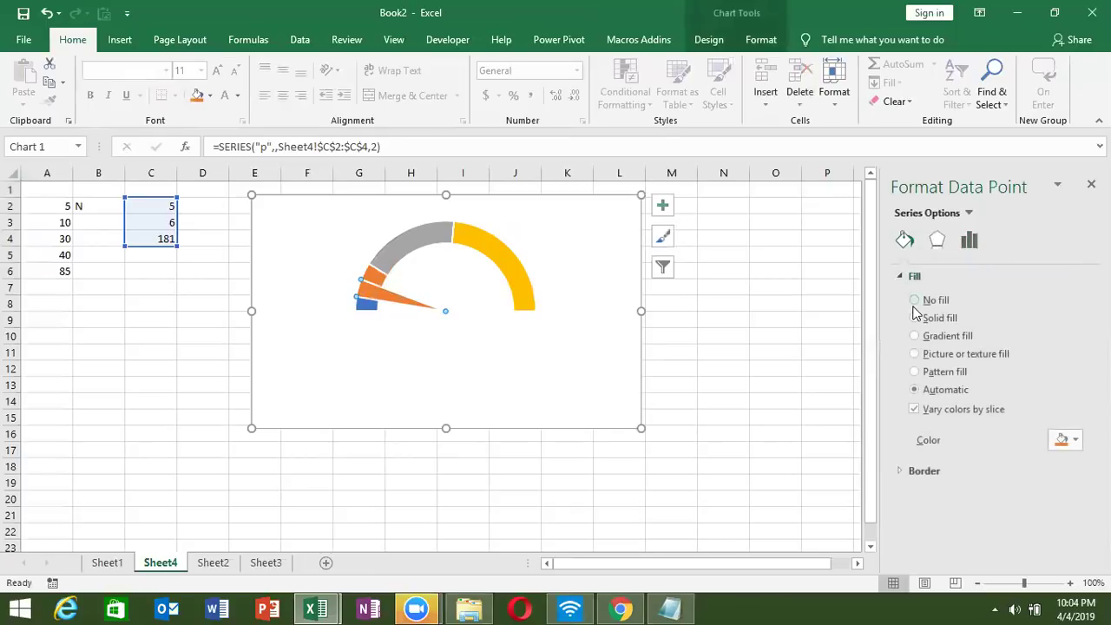
left_click(914, 470)
left_click(914, 495)
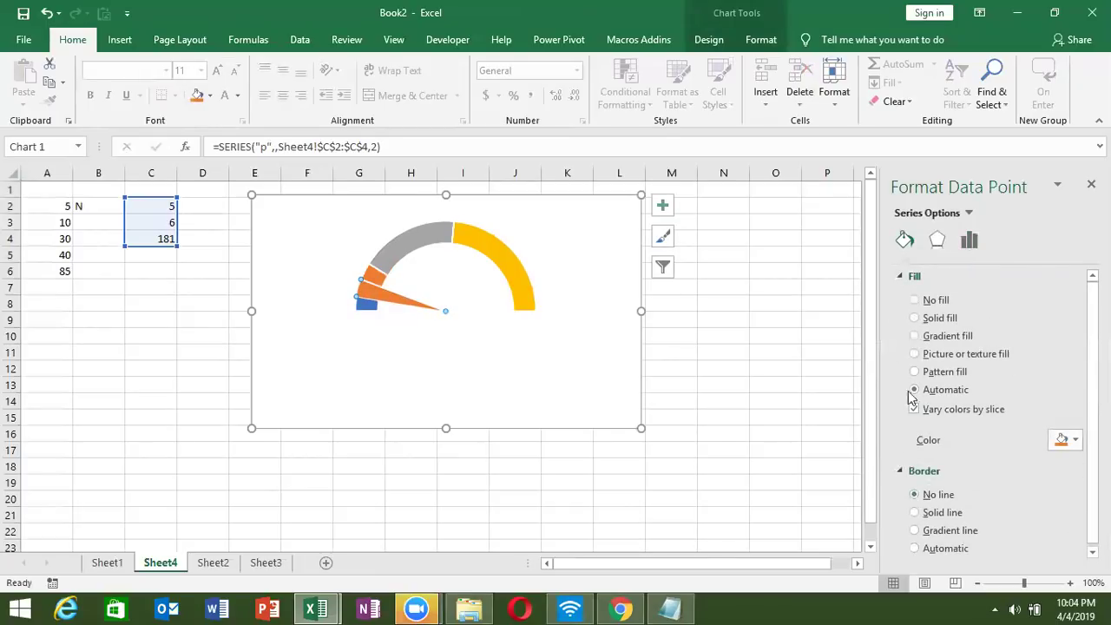
left_click(914, 299)
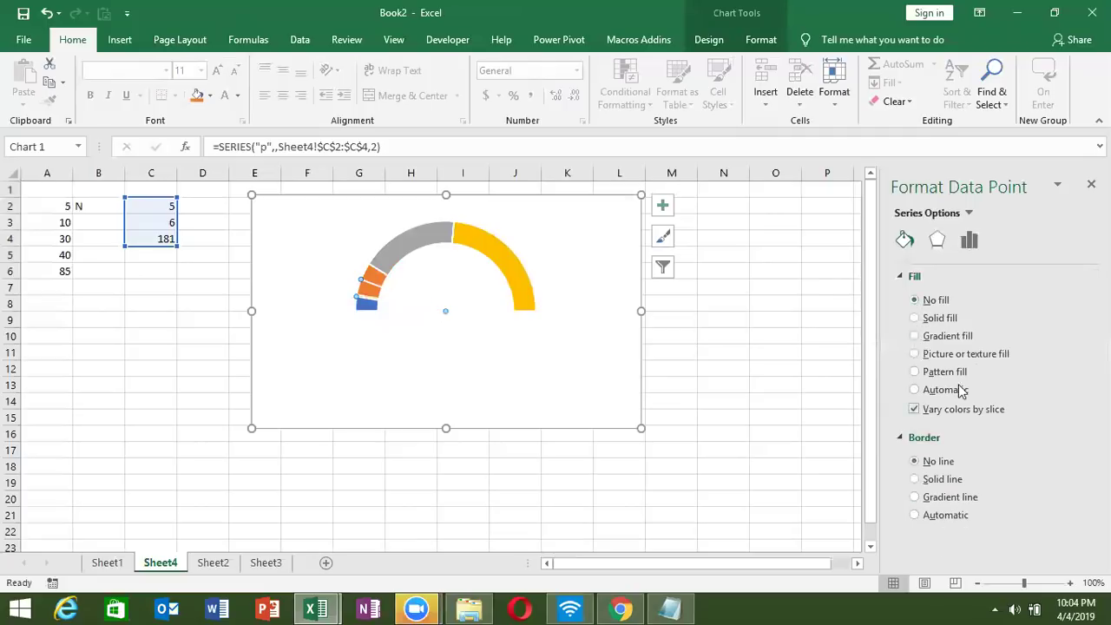
left_click(935, 319)
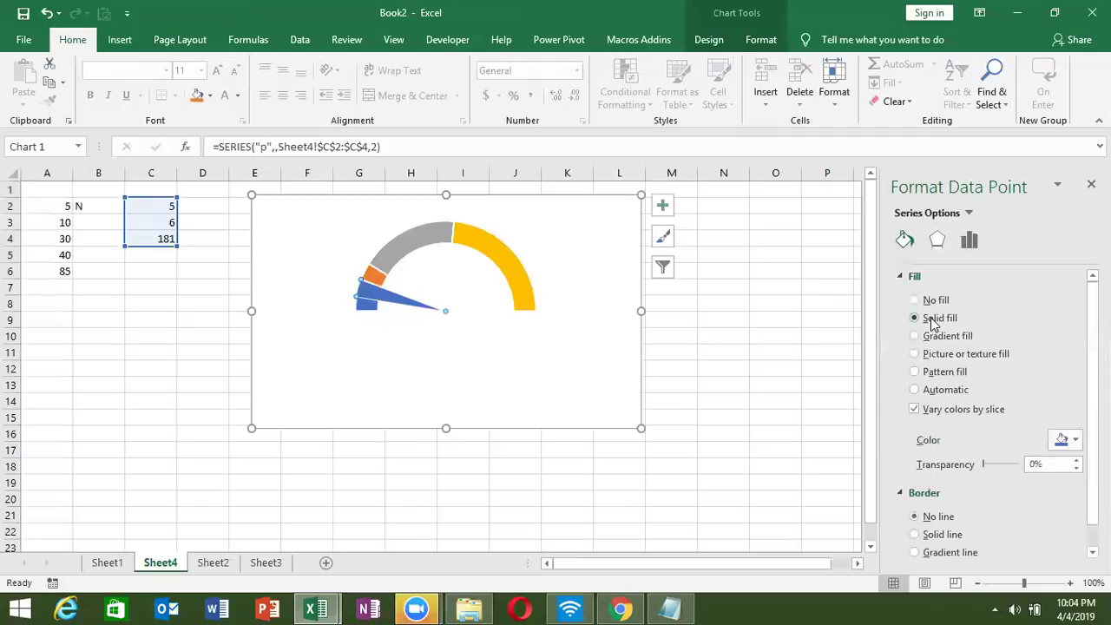
left_click(1057, 439)
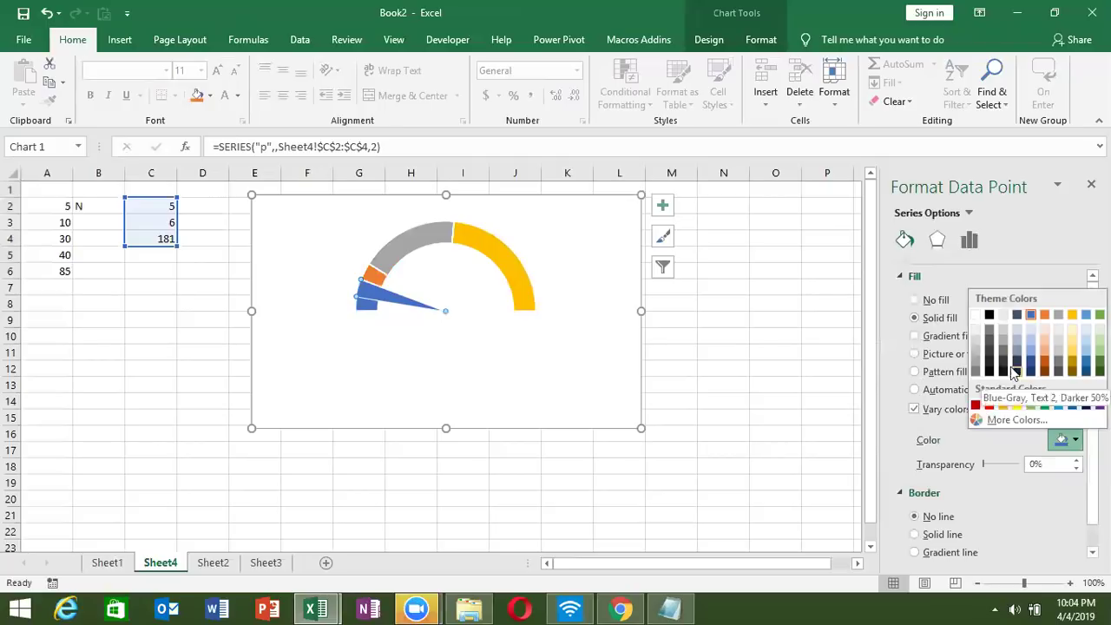
left_click(988, 315)
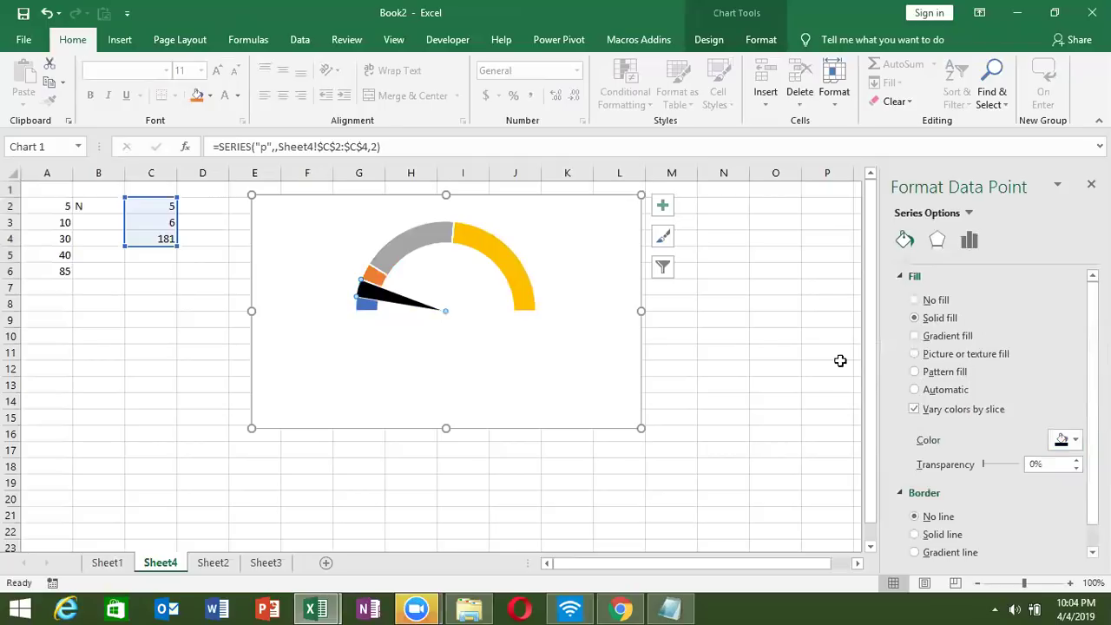
left_click(751, 384)
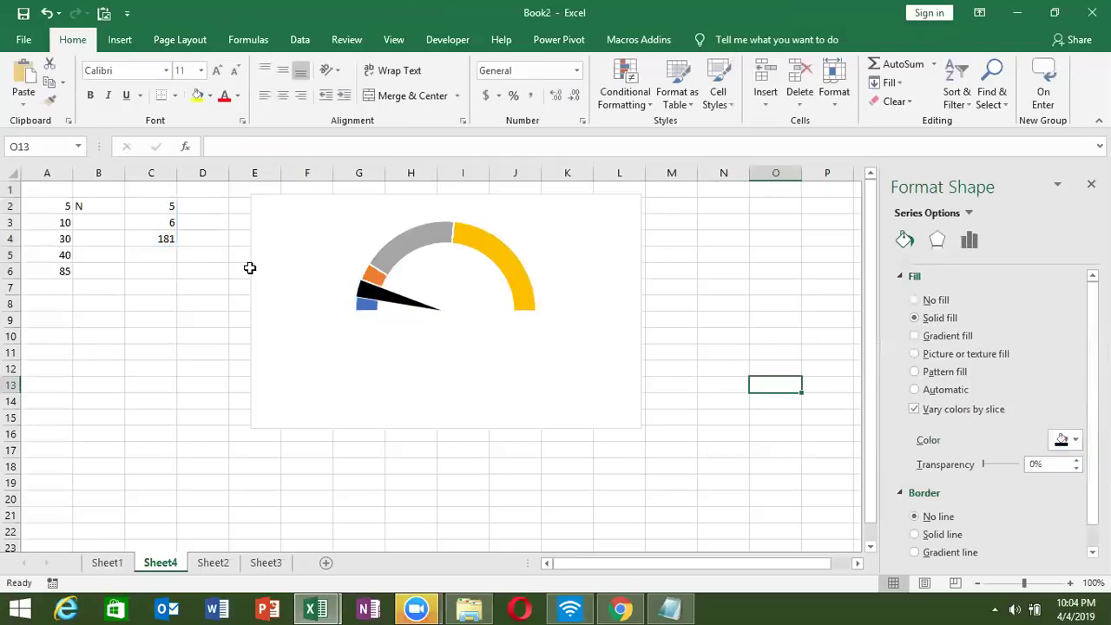
Try needle width 1 in C3, then settle on 2 so C4 reads 177.
left_click(159, 225)
type("1")
key("Return")
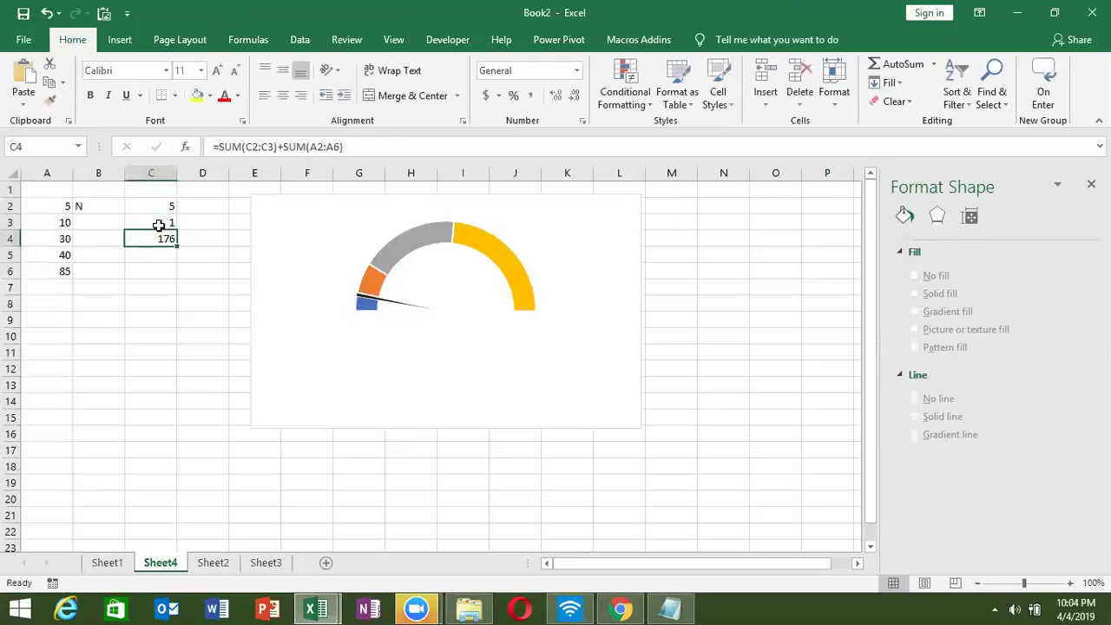
left_click(159, 225)
type("2")
key("Return")
left_click(158, 224)
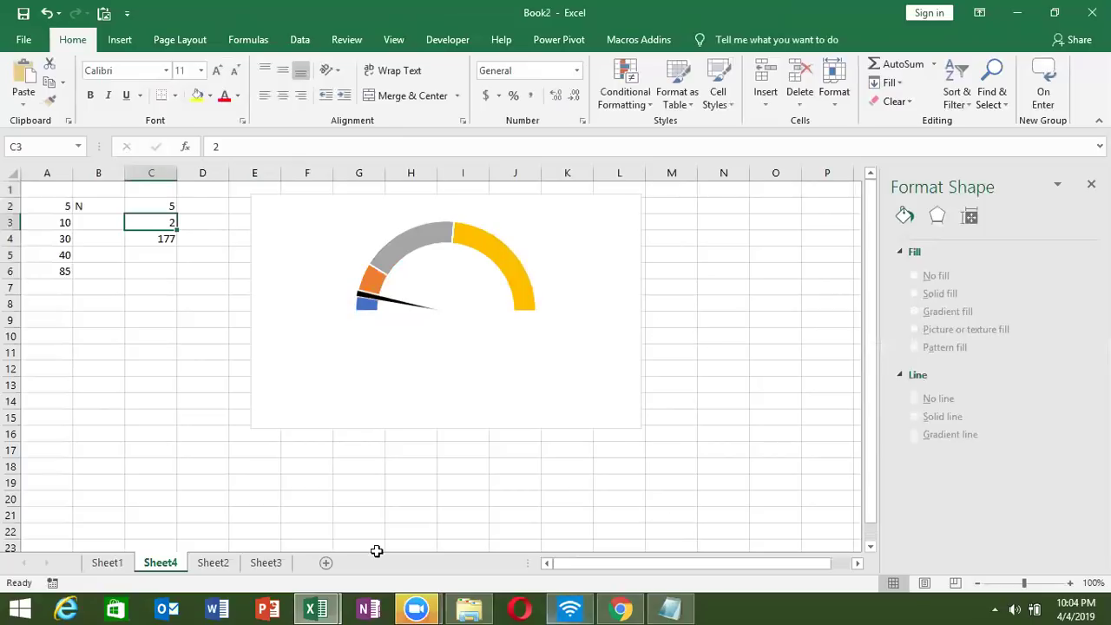
mouse_move(619, 607)
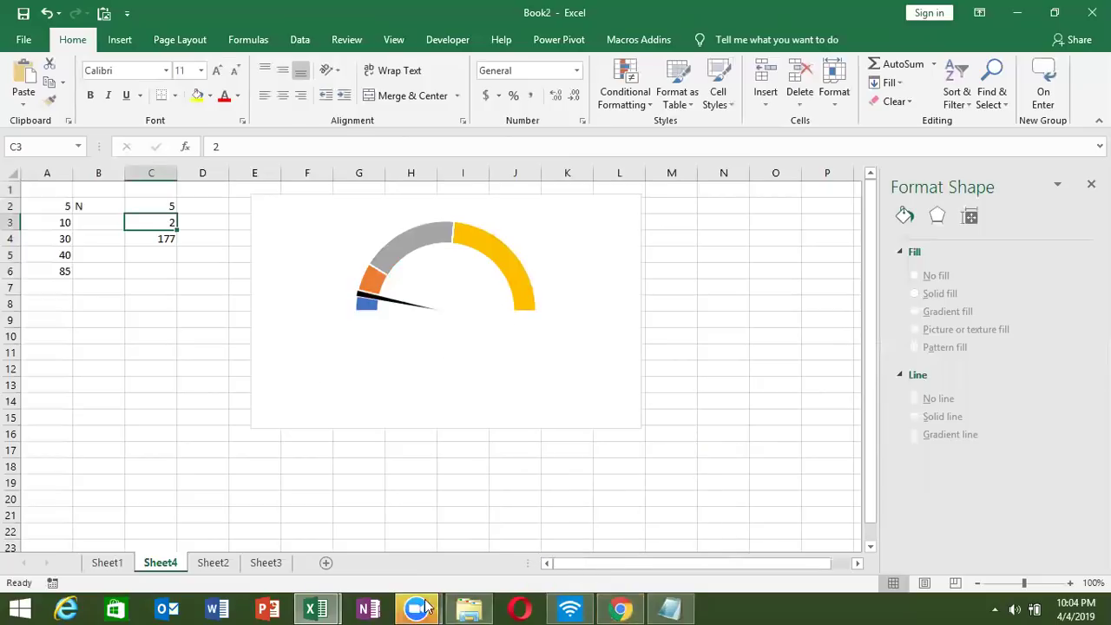
mouse_move(425, 606)
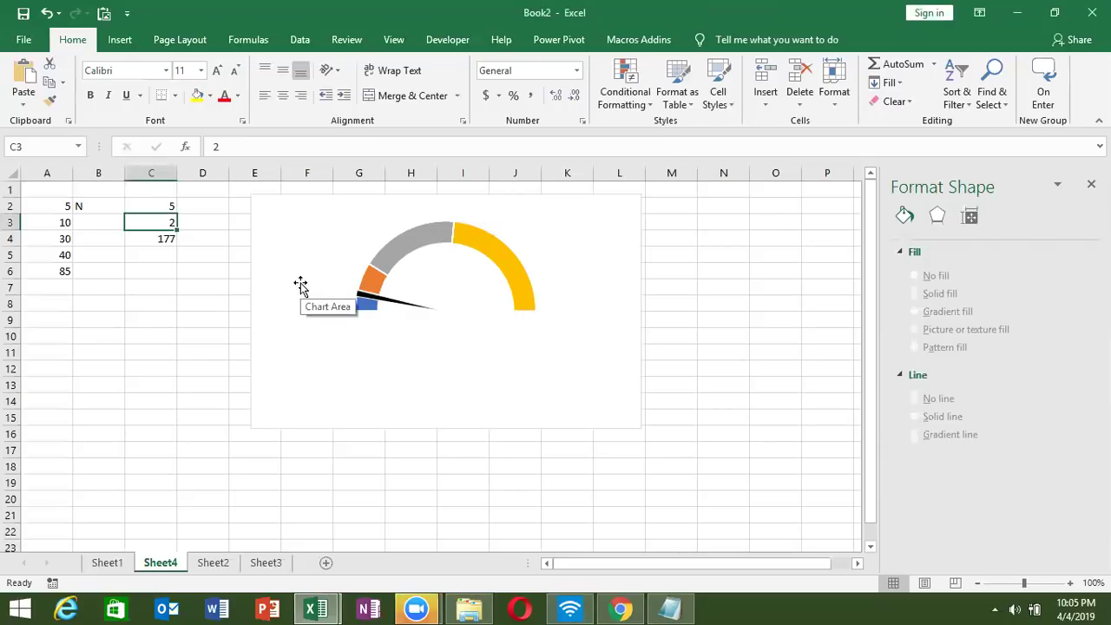
Deselect the gauge chart and switch to Chrome's YouTube Studio Videos list.
left_click(382, 268)
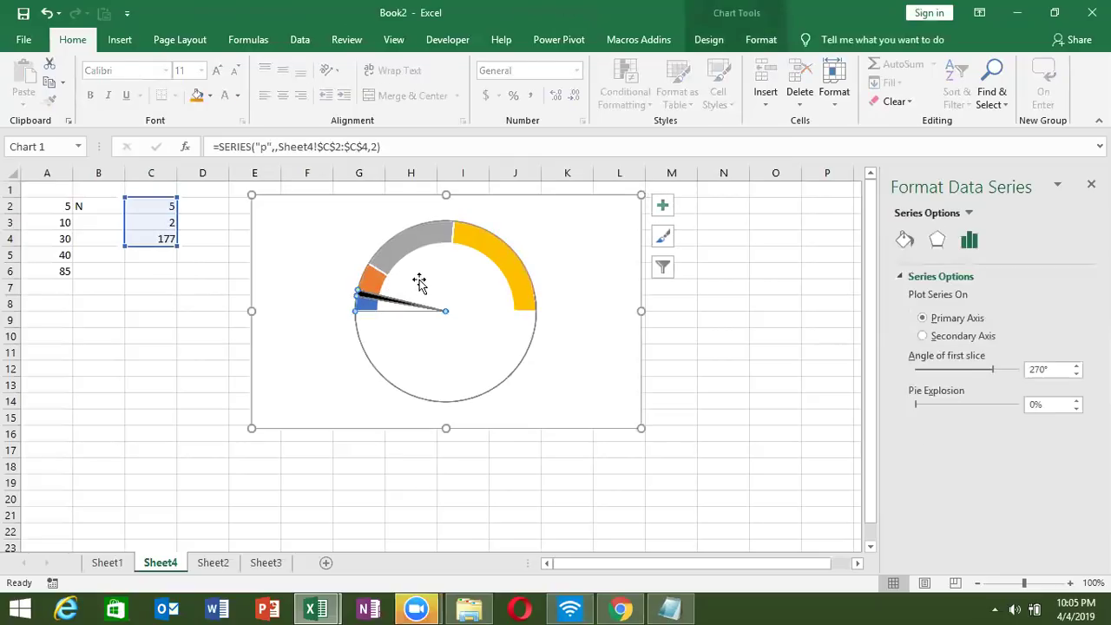
left_click(302, 303)
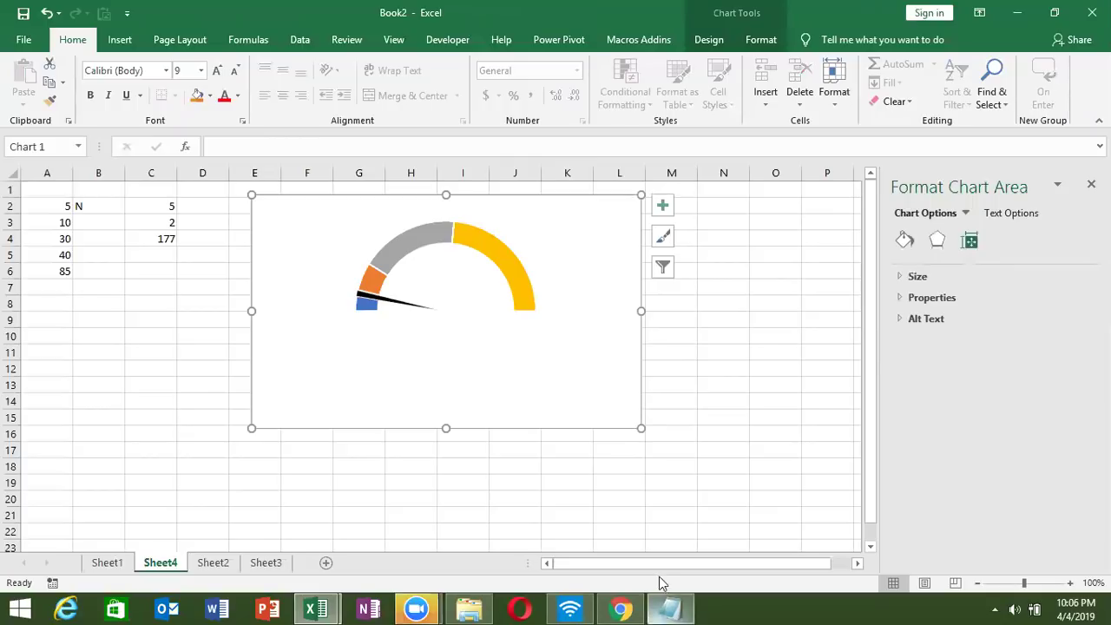
left_click(609, 607)
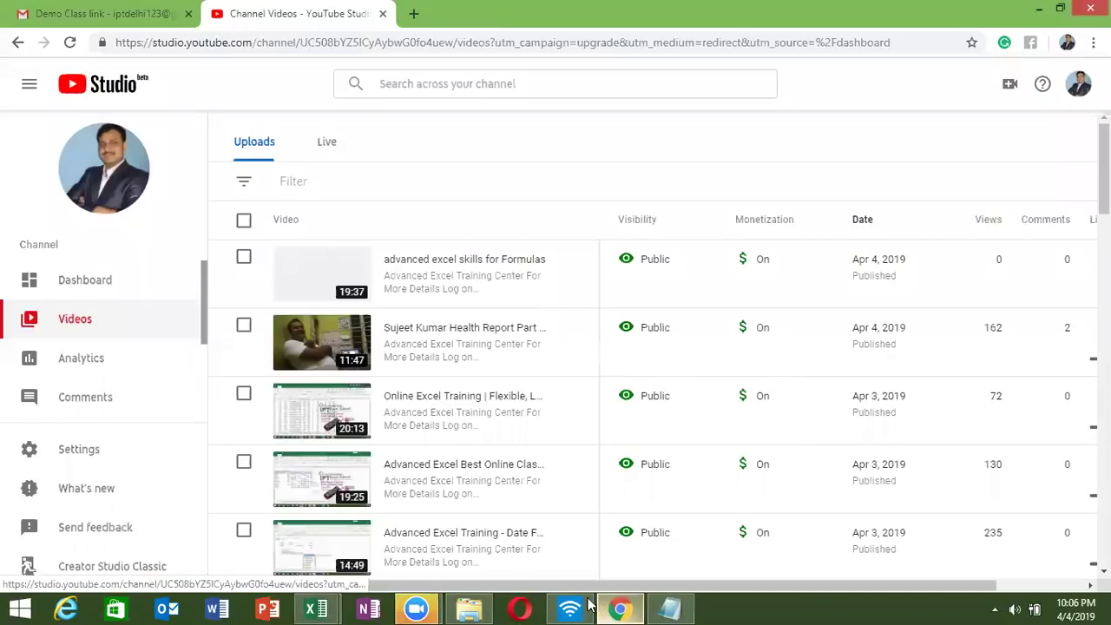
In a new tab, search Google for 'speedometer chart in excel' and show Images results.
left_click(411, 15)
type("google.com")
key("Return")
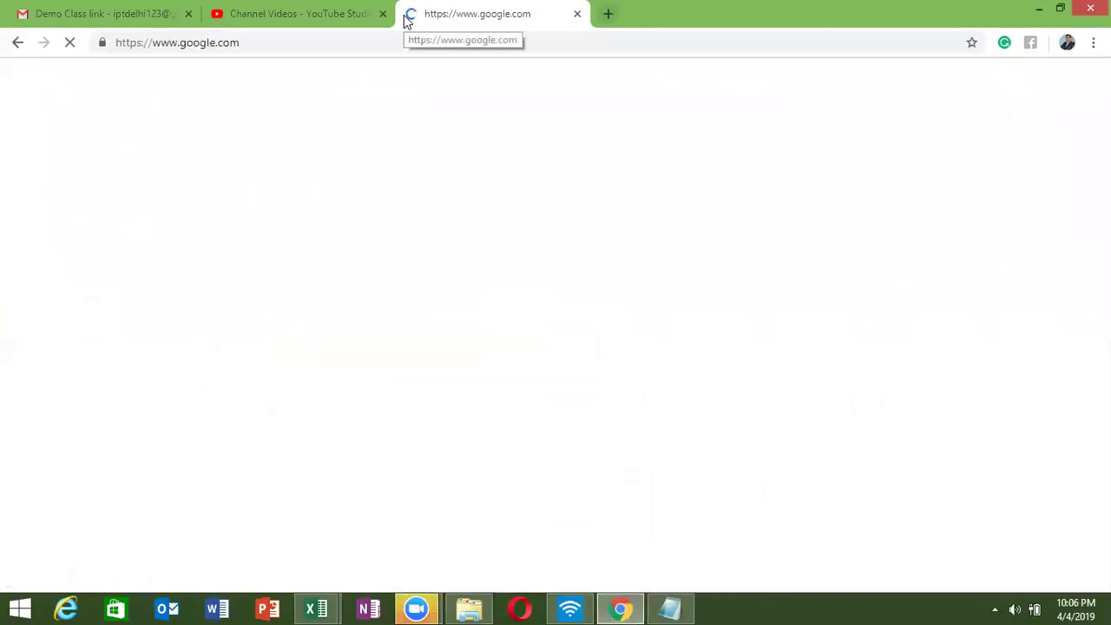
left_click(481, 322)
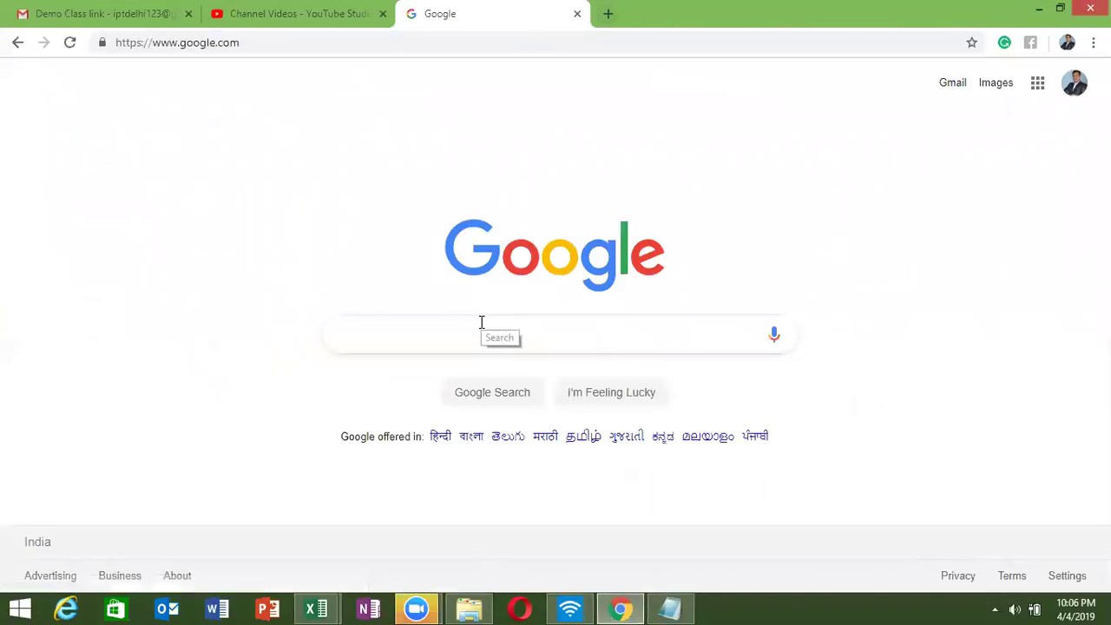
type("speed")
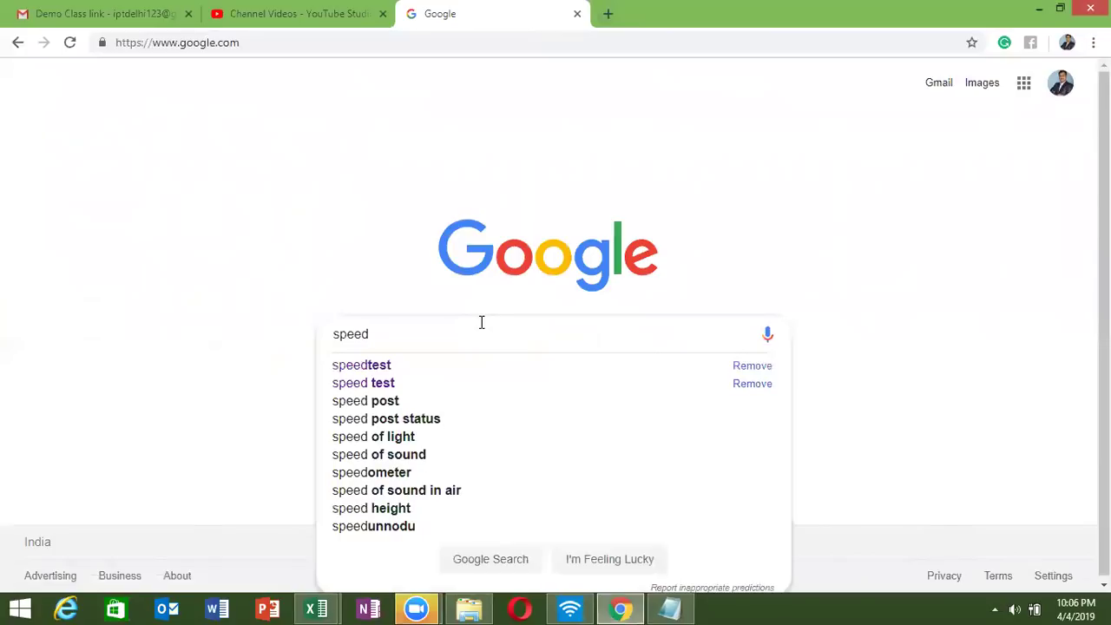
type("ometer")
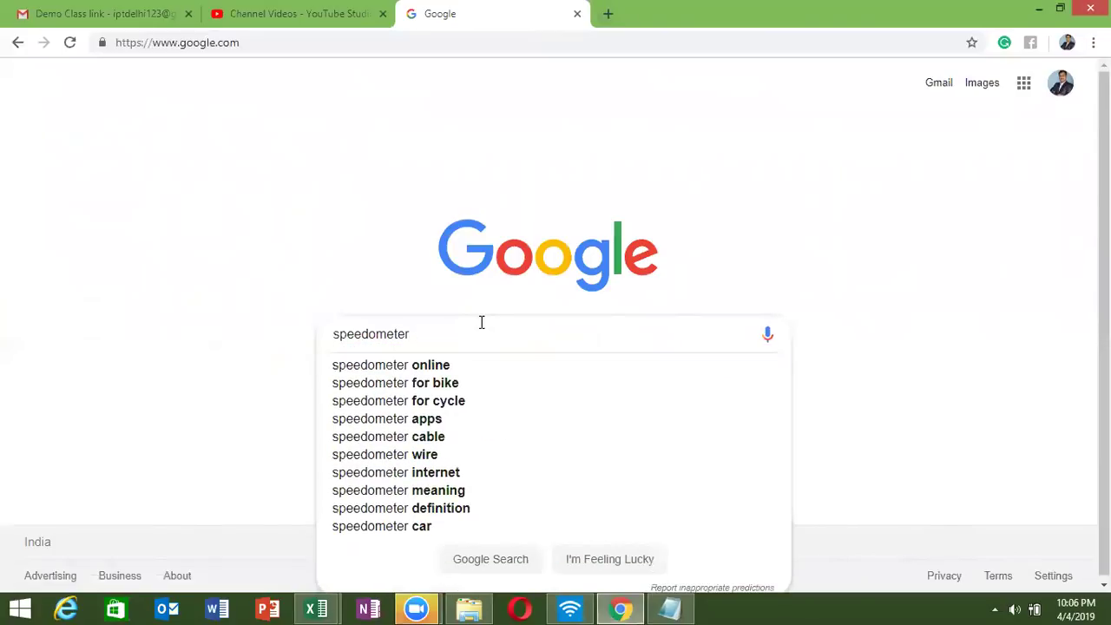
type(" chart")
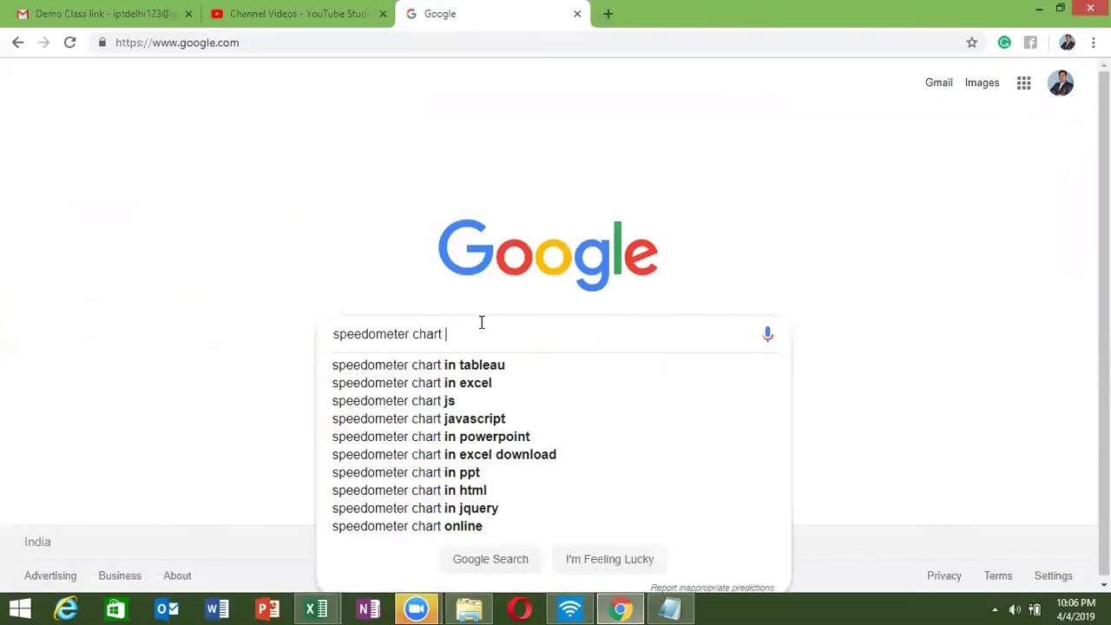
type(" in excel")
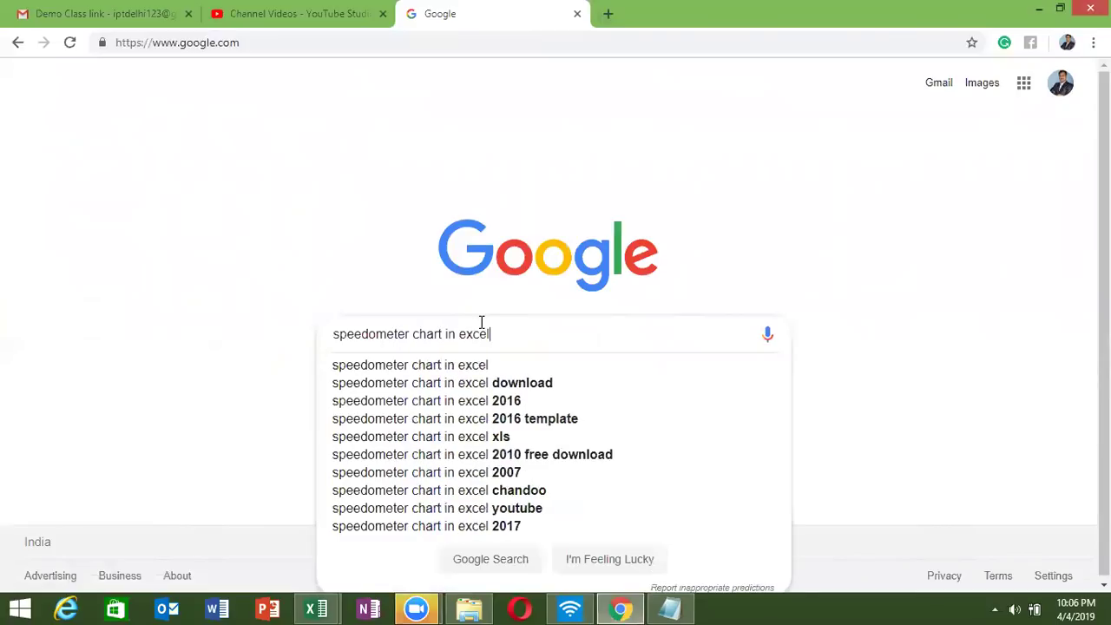
key("Return")
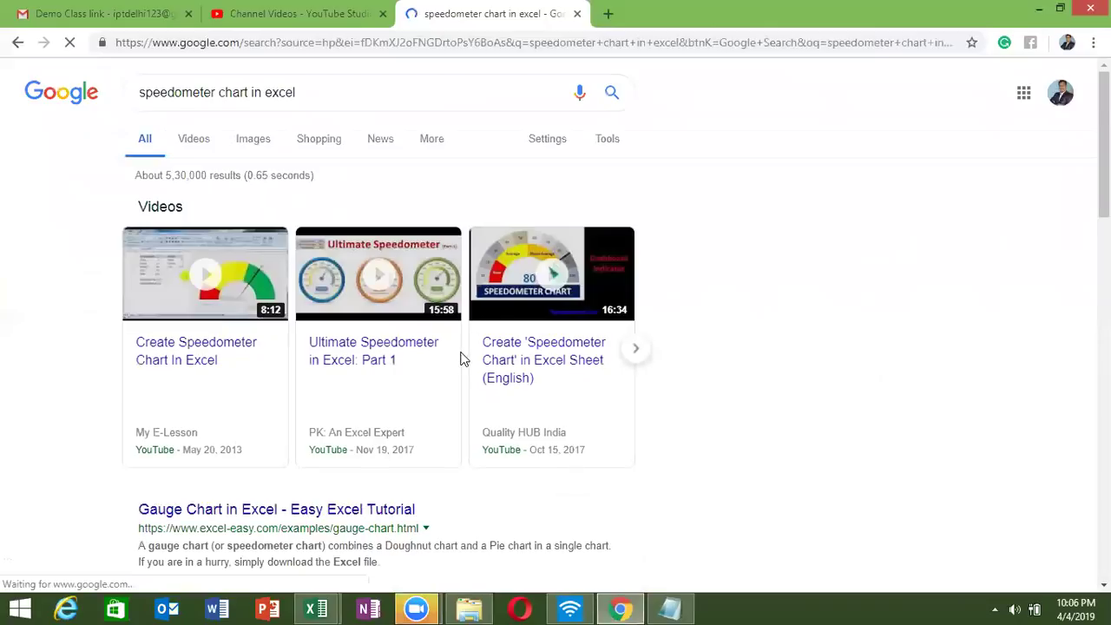
scroll(318, 368, "down", 2)
scroll(317, 368, "down", 1)
scroll(268, 195, "up", 3)
left_click(253, 143)
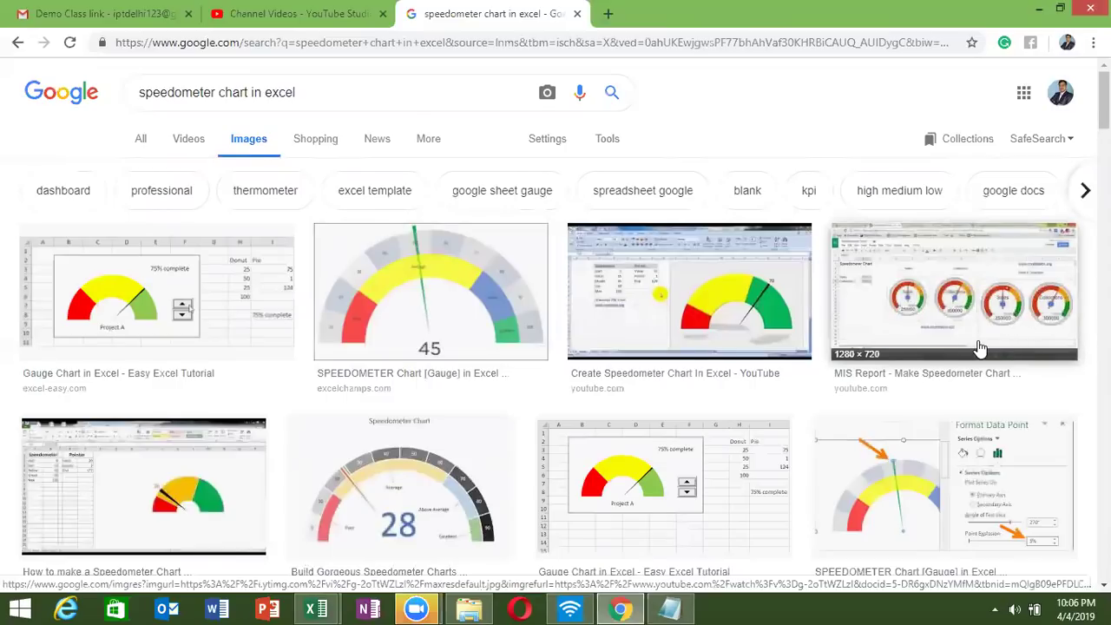
Scroll through the Google Images speedometer chart examples, including the Forecast and Actual dials.
scroll(980, 347, "down", 1)
scroll(963, 347, "down", 1)
scroll(964, 347, "down", 1)
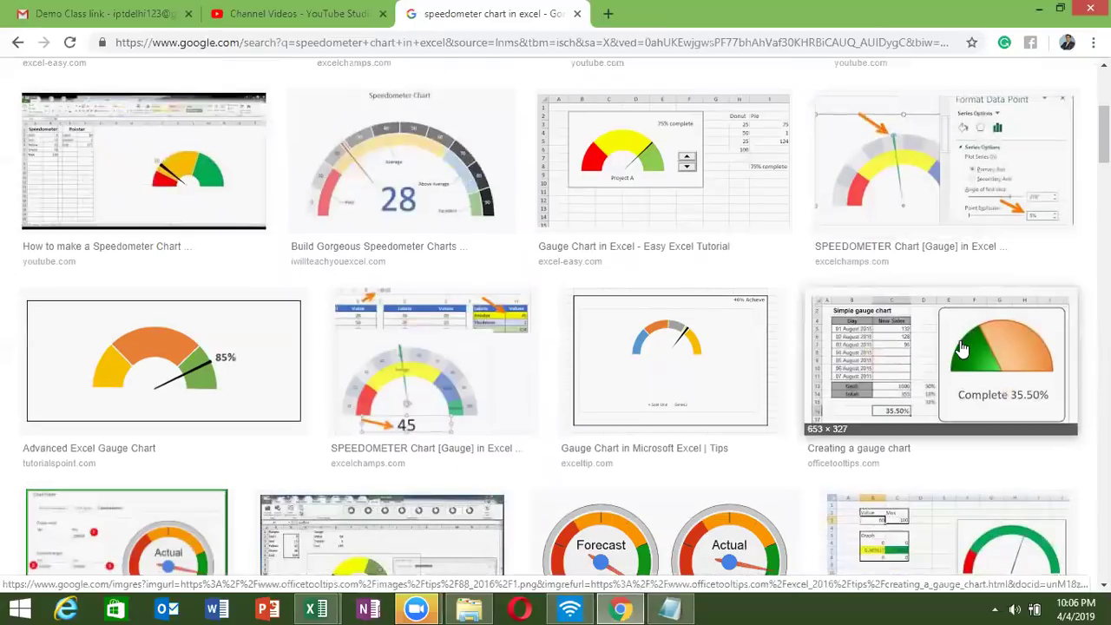
scroll(93, 398, "down", 1)
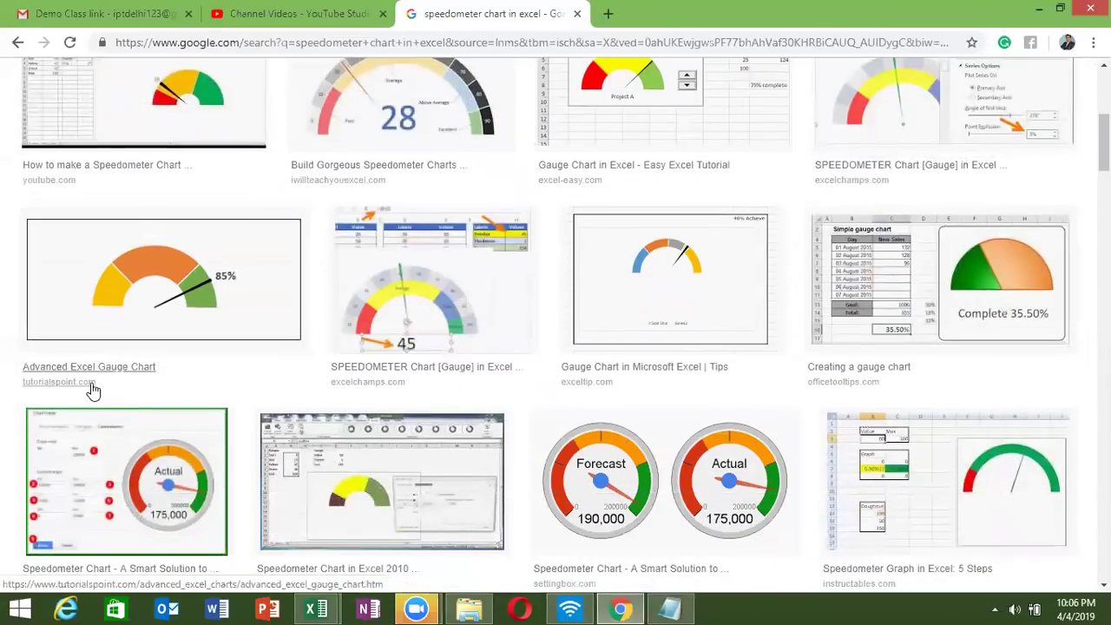
scroll(94, 395, "down", 1)
scroll(94, 391, "down", 1)
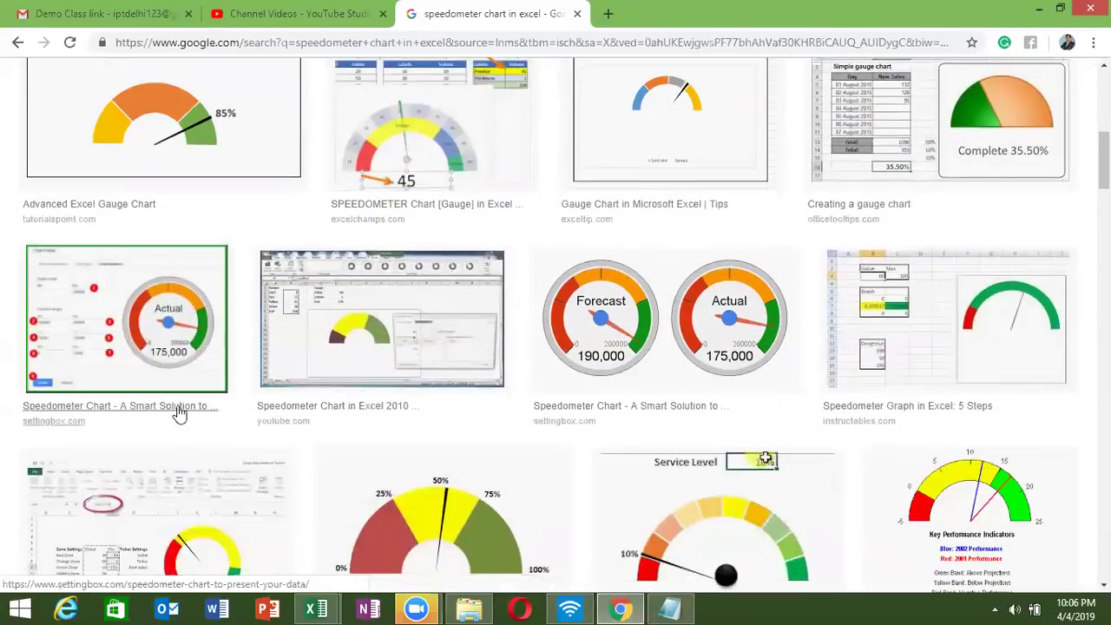
scroll(163, 392, "up", 1)
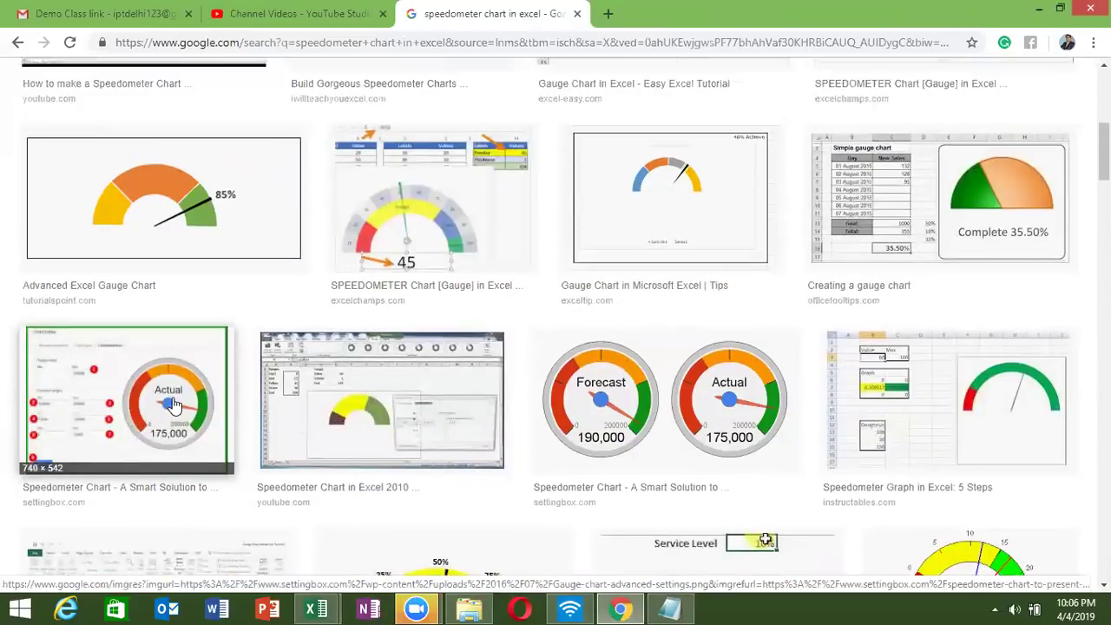
scroll(170, 401, "down", 1)
scroll(170, 400, "down", 1)
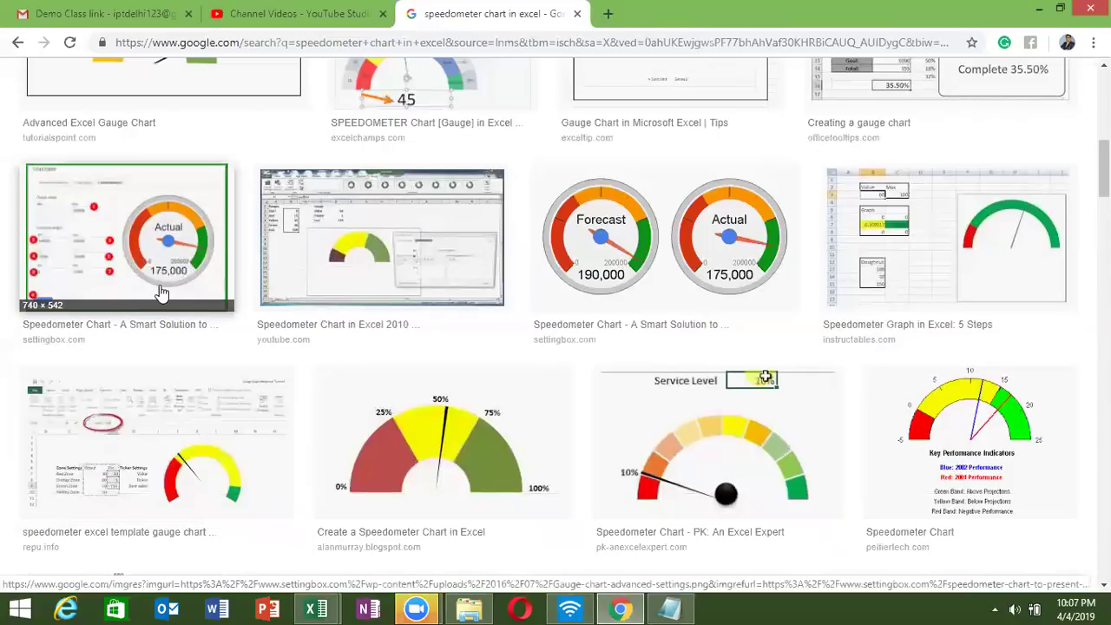
scroll(161, 339, "down", 1)
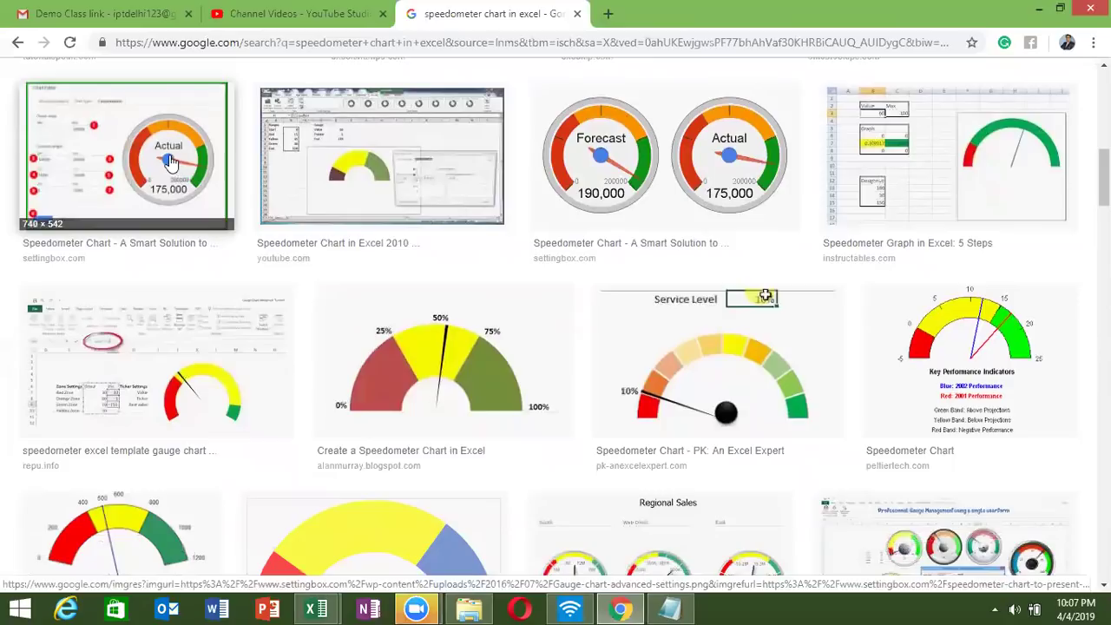
Return to the Book2 gauge and pick Block Arc from the Format tab's shapes gallery.
mouse_move(316, 607)
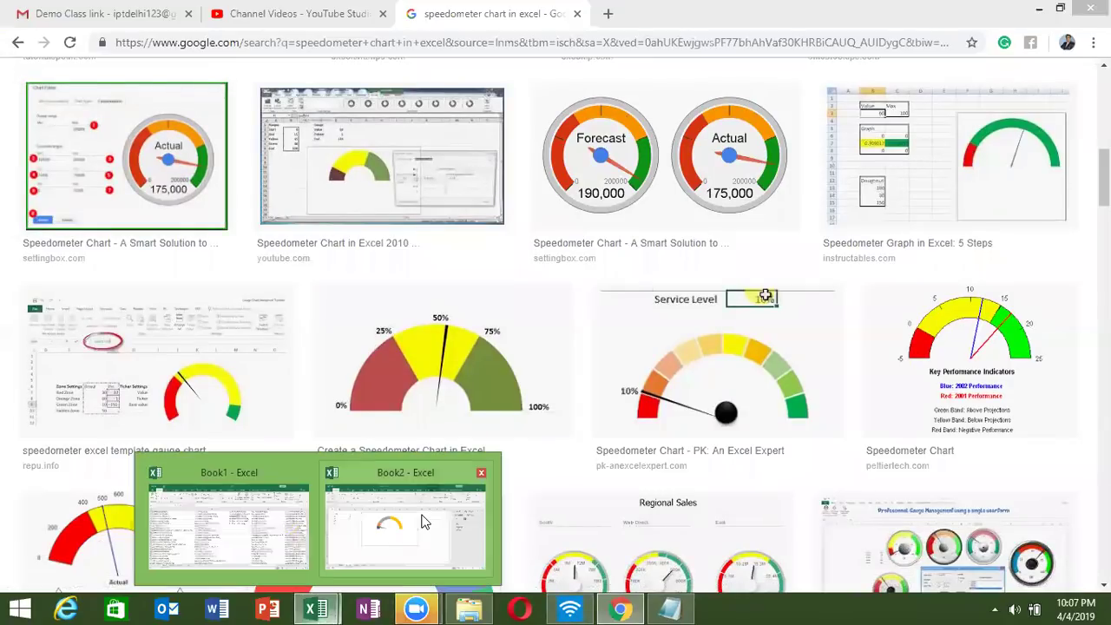
left_click(424, 520)
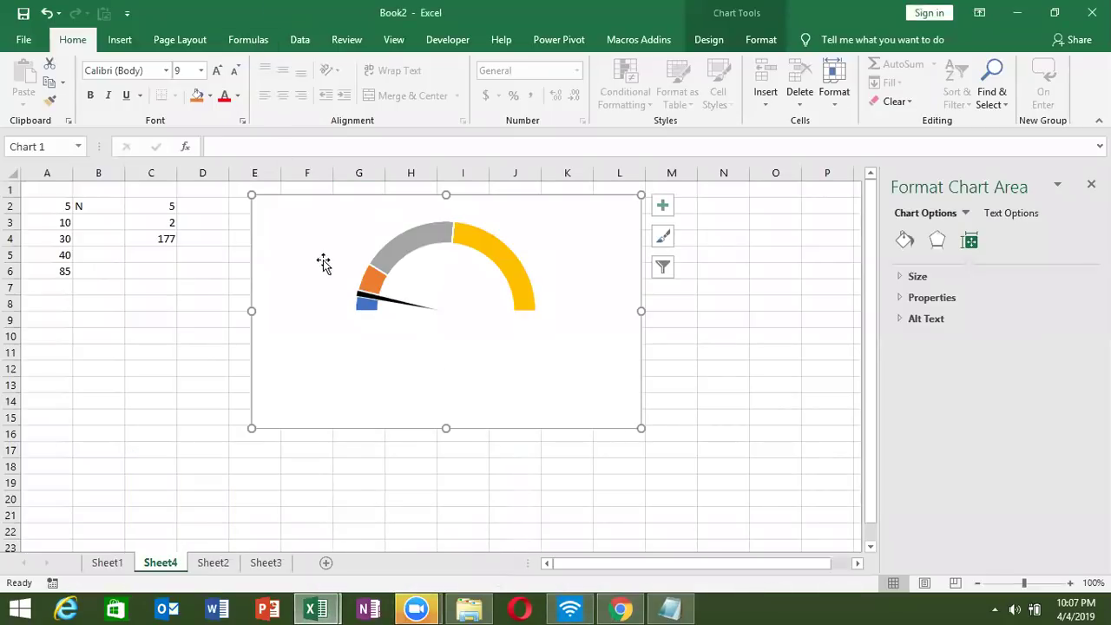
left_click(119, 40)
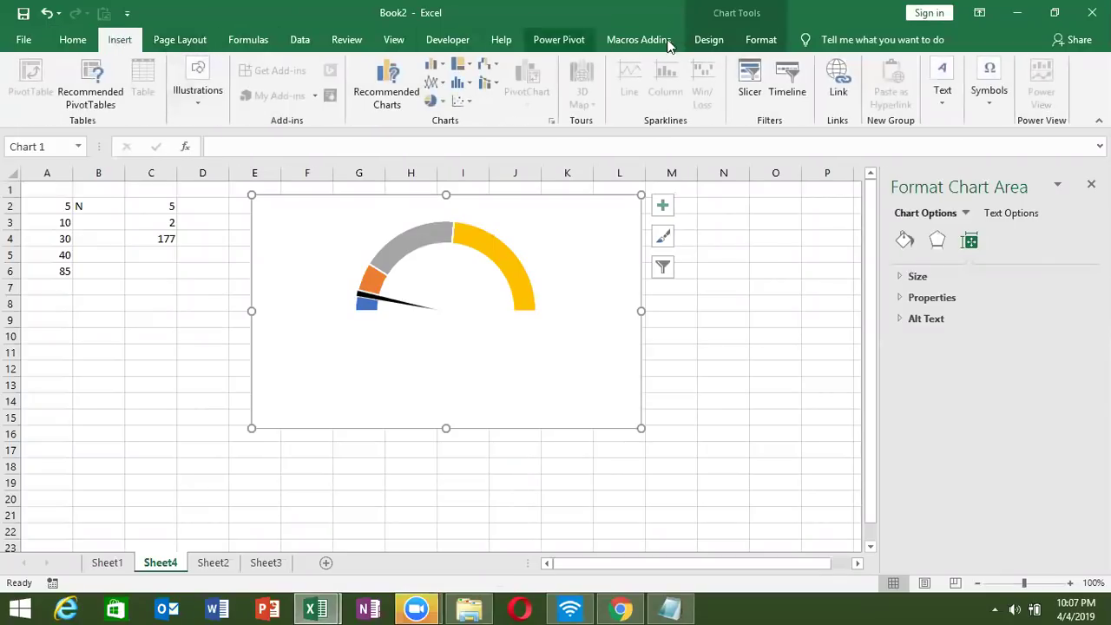
left_click(709, 41)
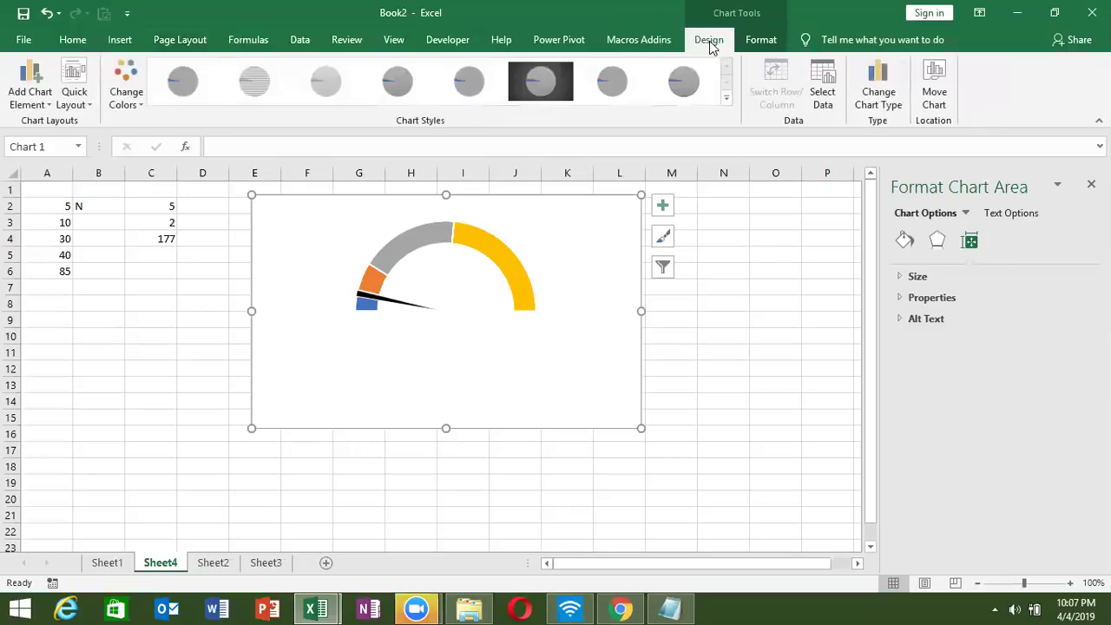
left_click(761, 40)
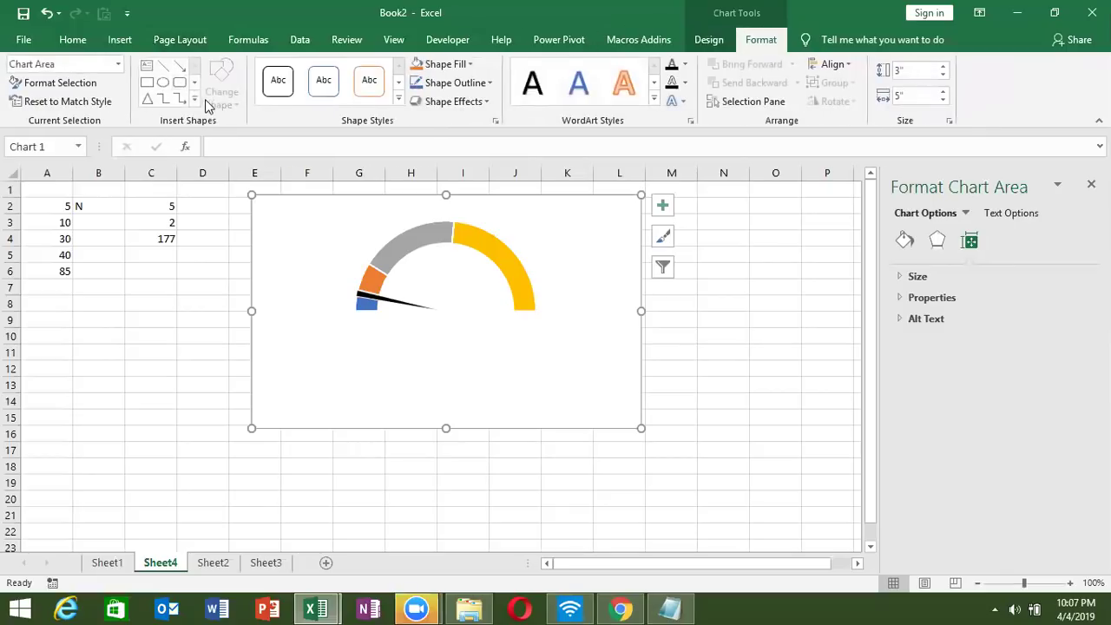
left_click(195, 102)
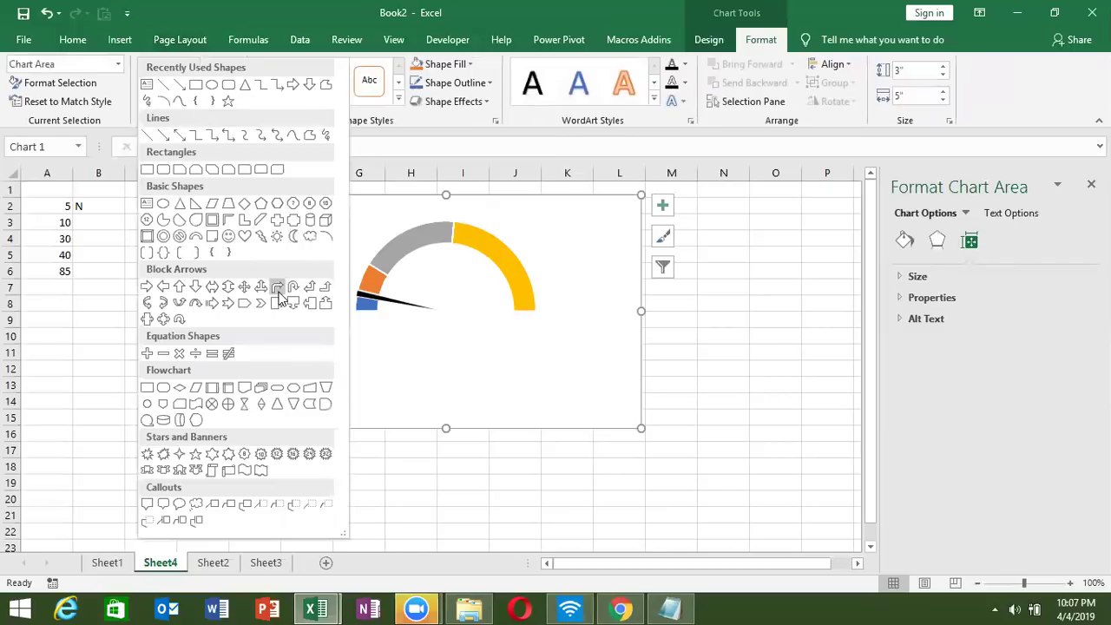
left_click(195, 236)
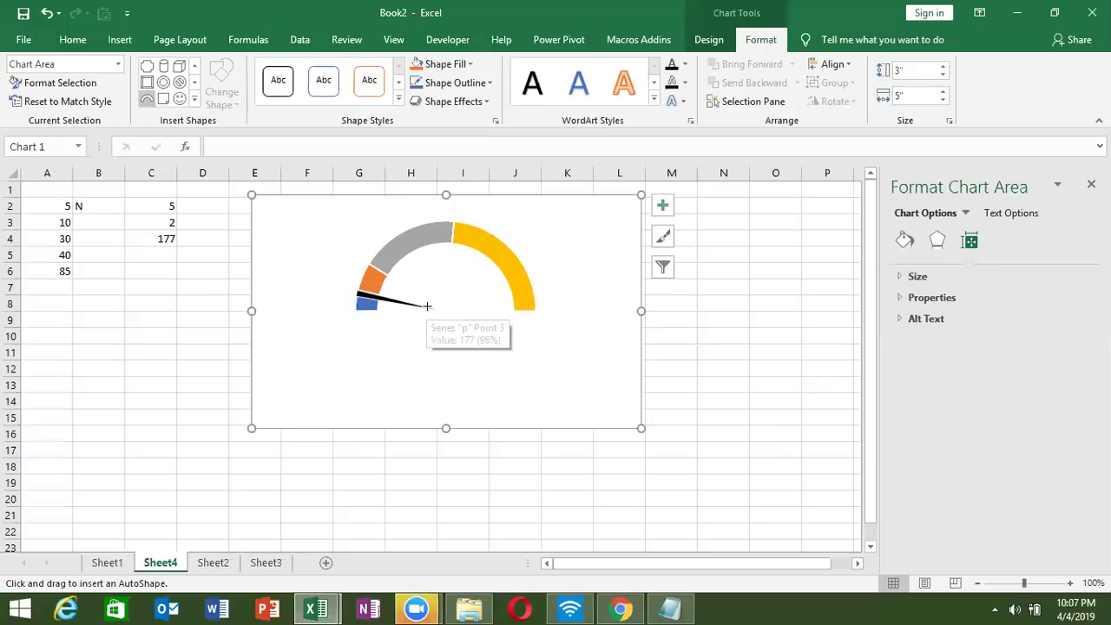
Draw a small block arc over the needle's pivot, then deselect the chart by selecting C20.
left_click_drag(427, 302, 462, 327)
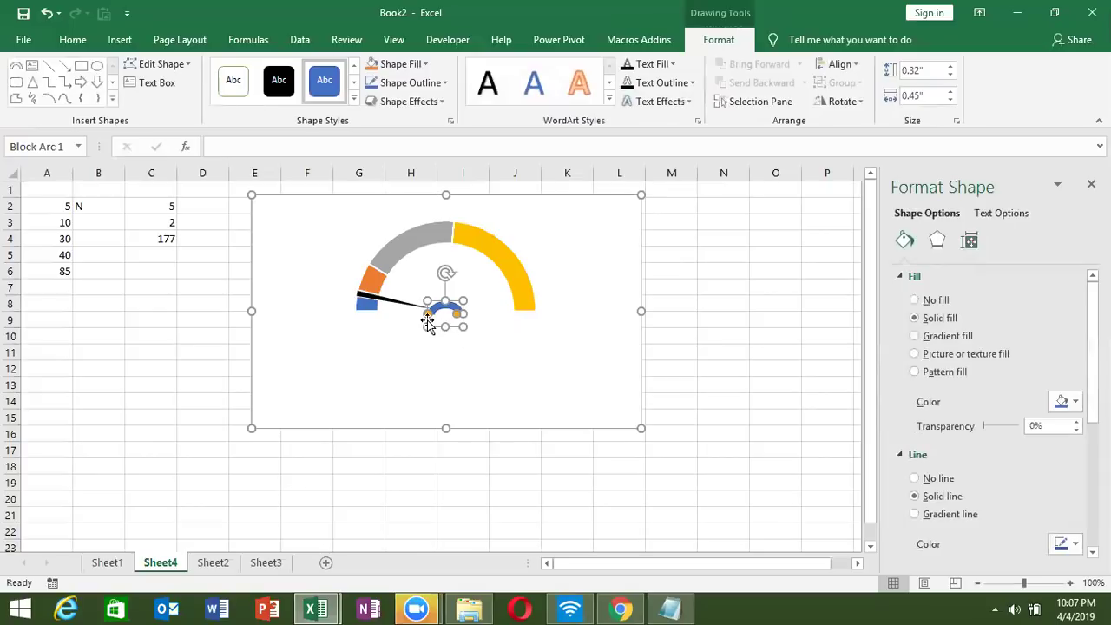
mouse_move(427, 320)
left_mouse_down()
mouse_move(436, 323)
mouse_move(440, 292)
left_mouse_up()
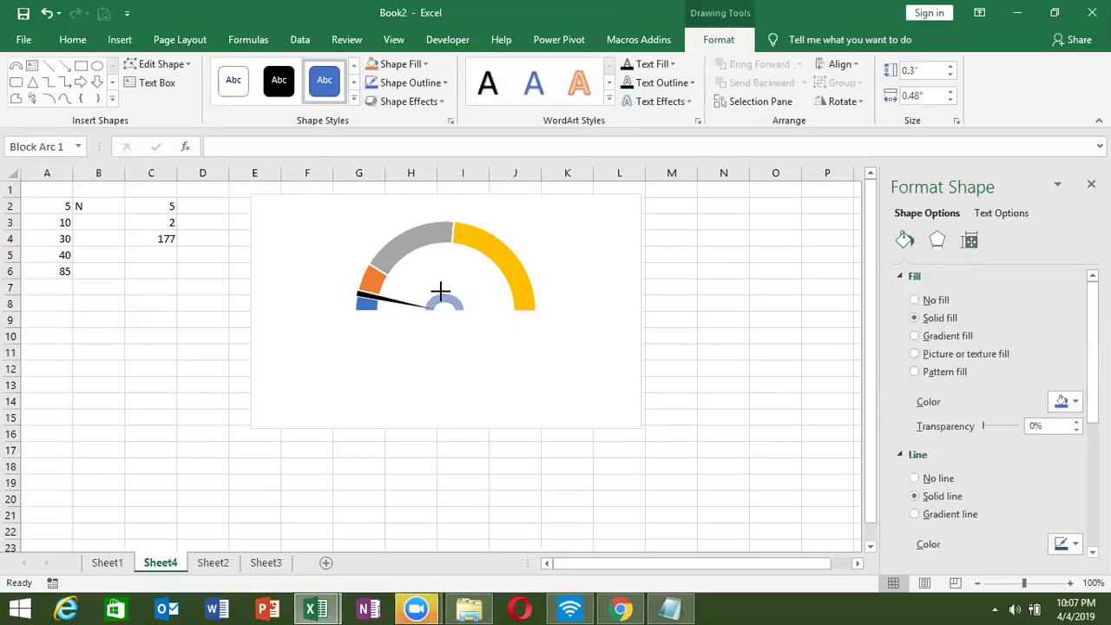
left_click(473, 346)
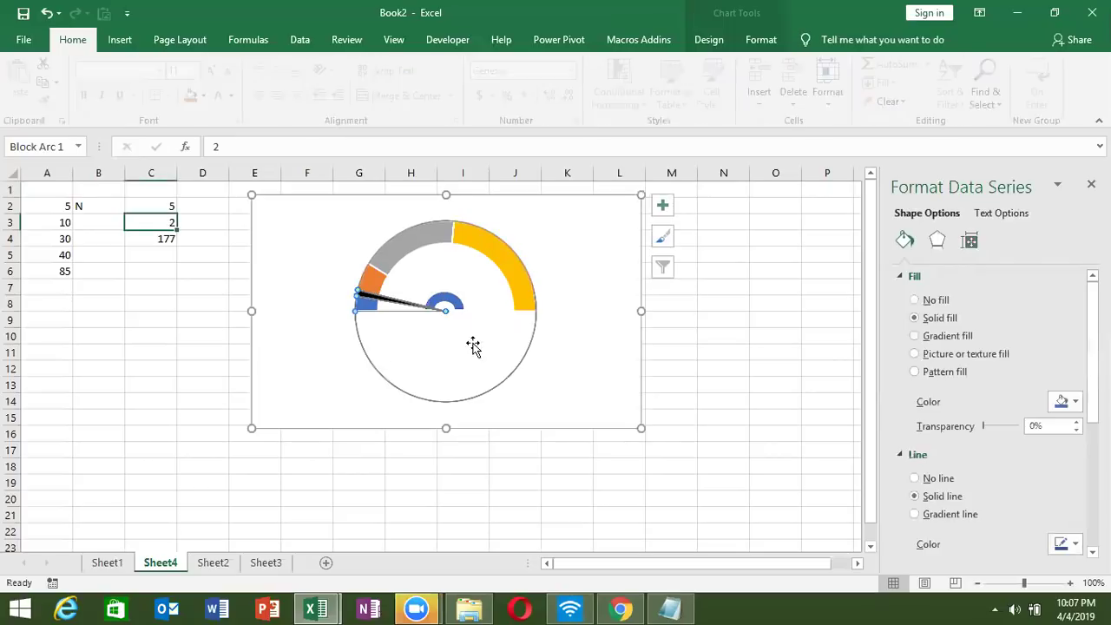
left_click(256, 337)
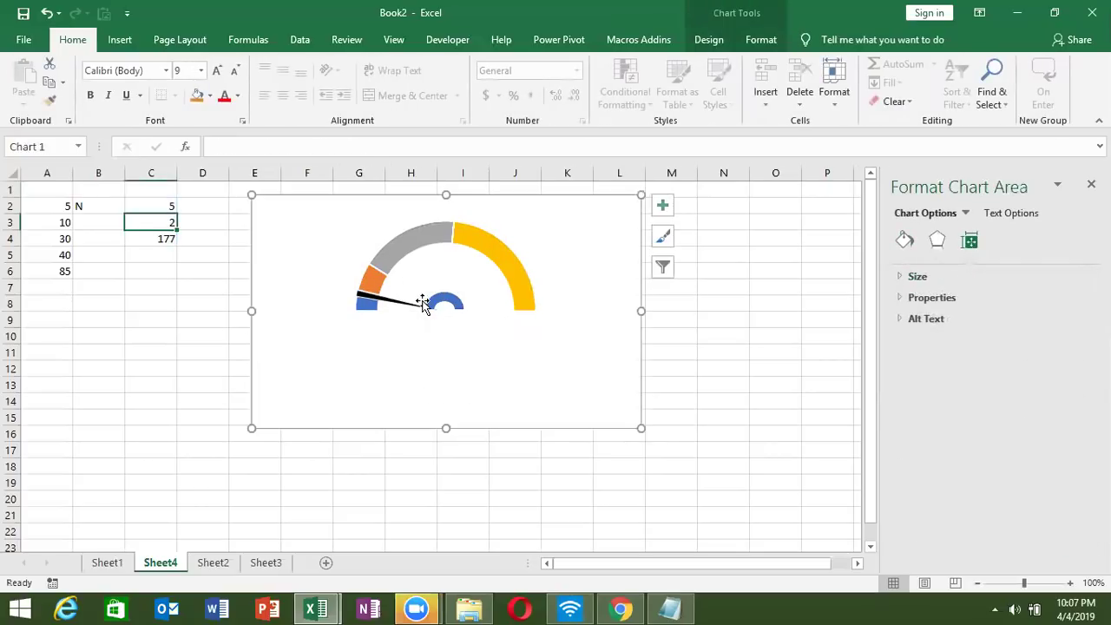
mouse_move(423, 301)
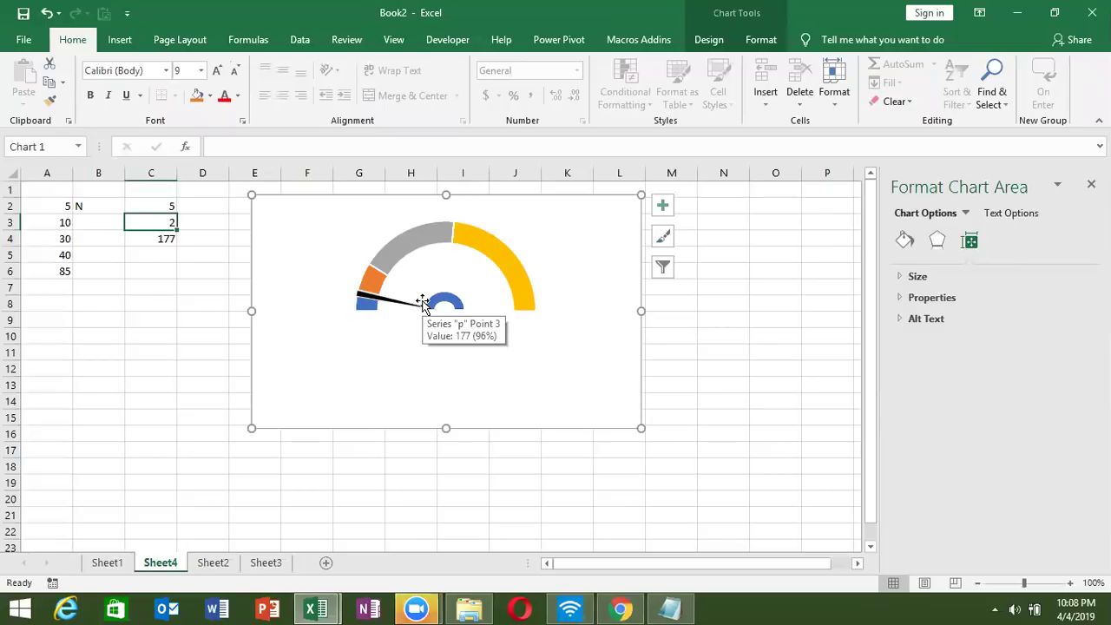
left_click(142, 498)
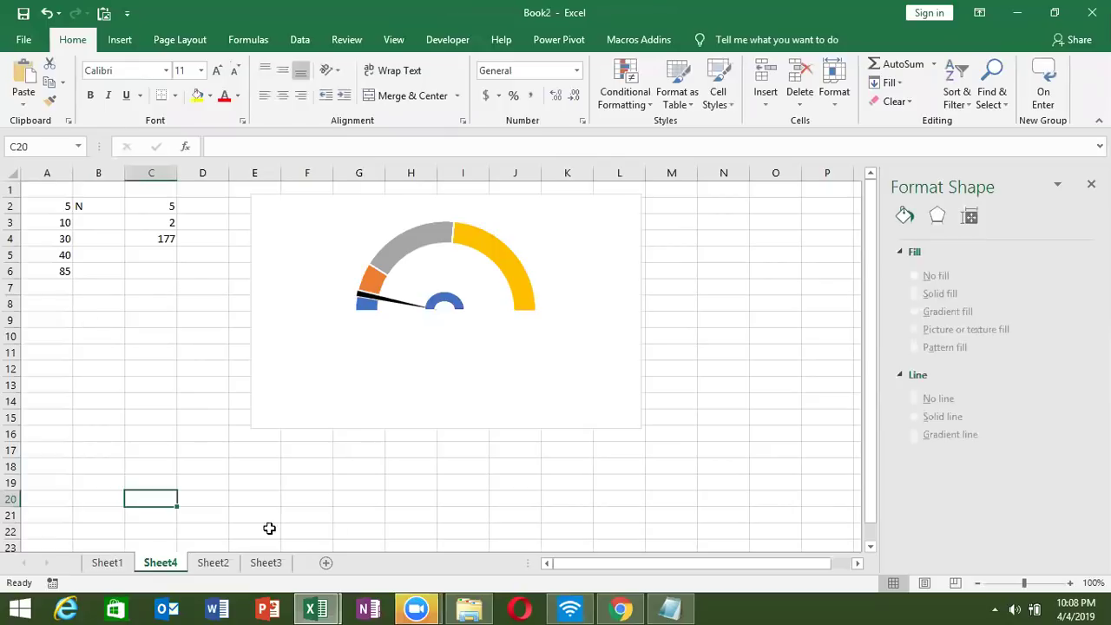
Switch to the empty Sheet2, then browse the speedometer chart image results in Chrome.
left_click(224, 560)
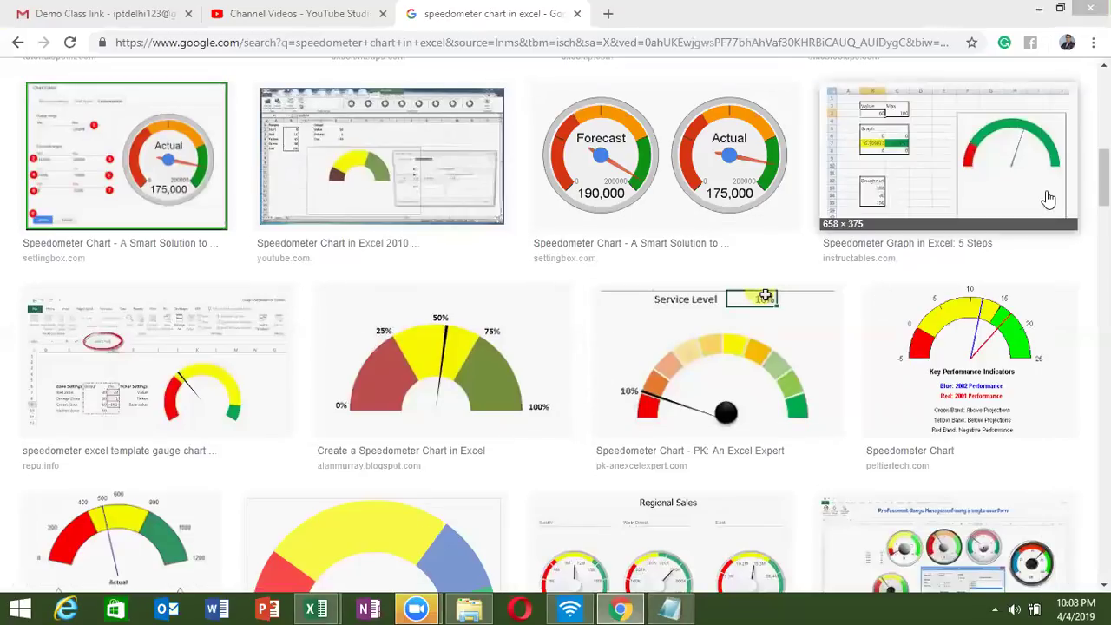
scroll(1051, 198, "down", 4)
scroll(555, 330, "down", 2)
scroll(556, 329, "up", 2)
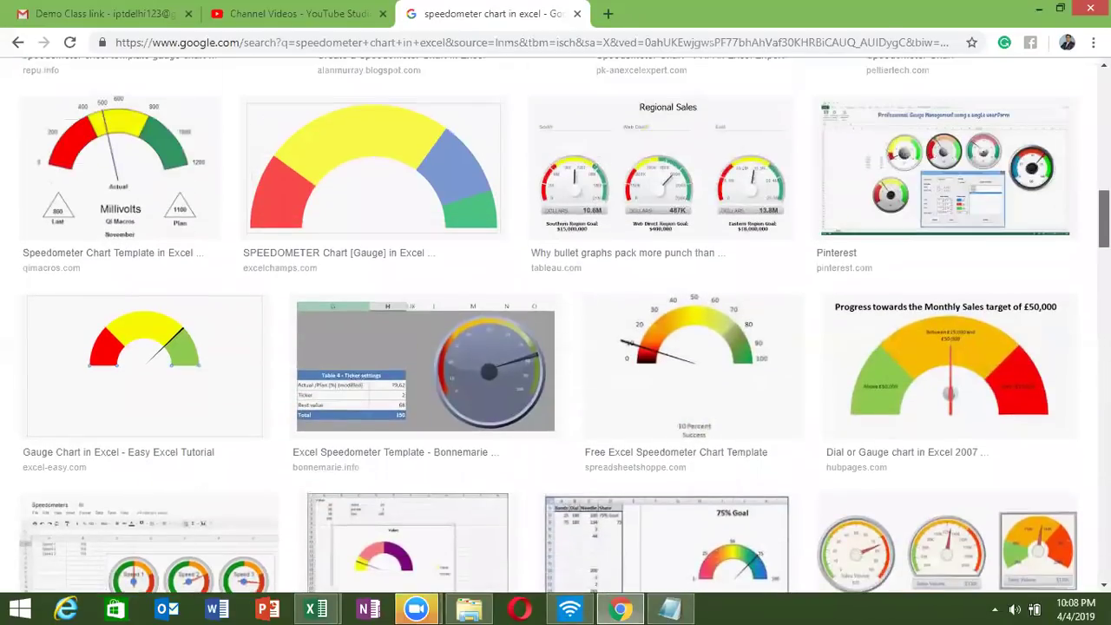
scroll(555, 330, "down", 5)
scroll(556, 330, "down", 2)
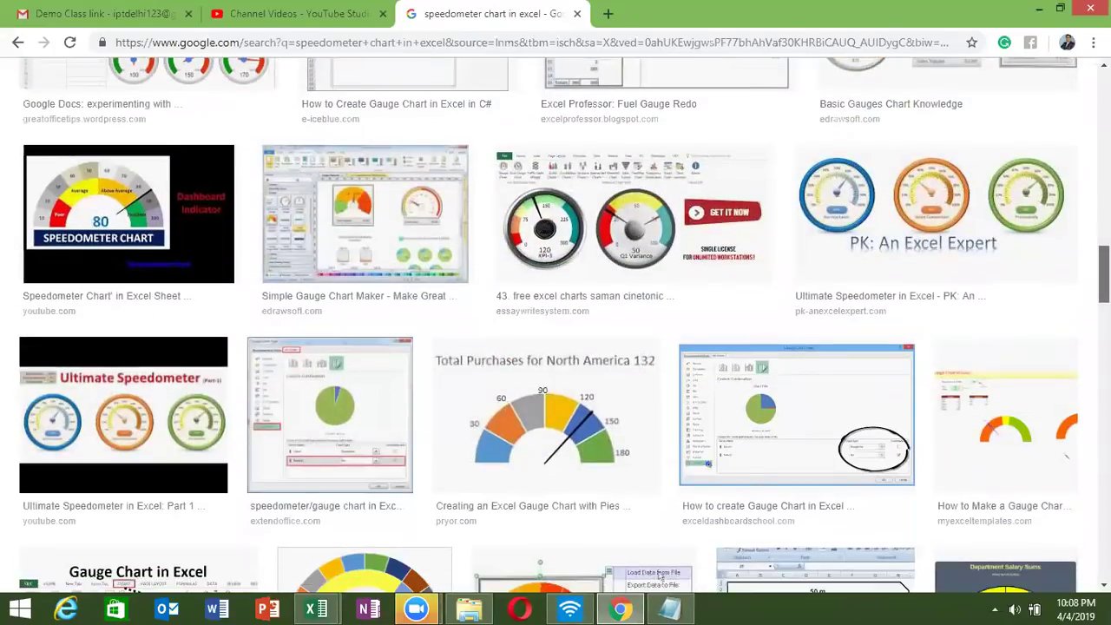
scroll(555, 330, "down", 3)
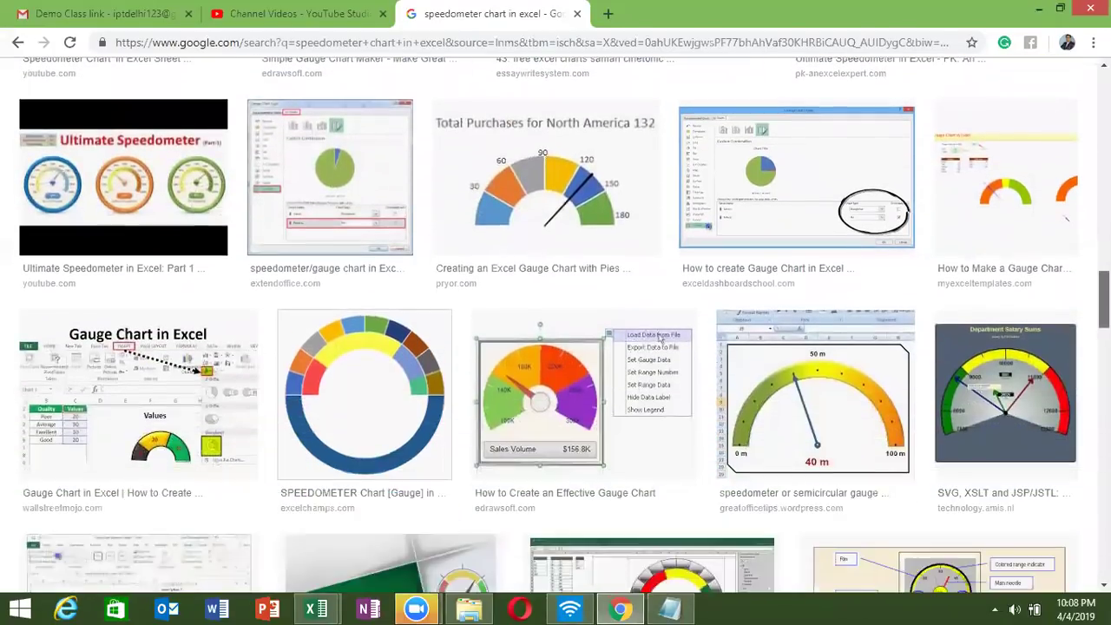
scroll(555, 330, "down", 1)
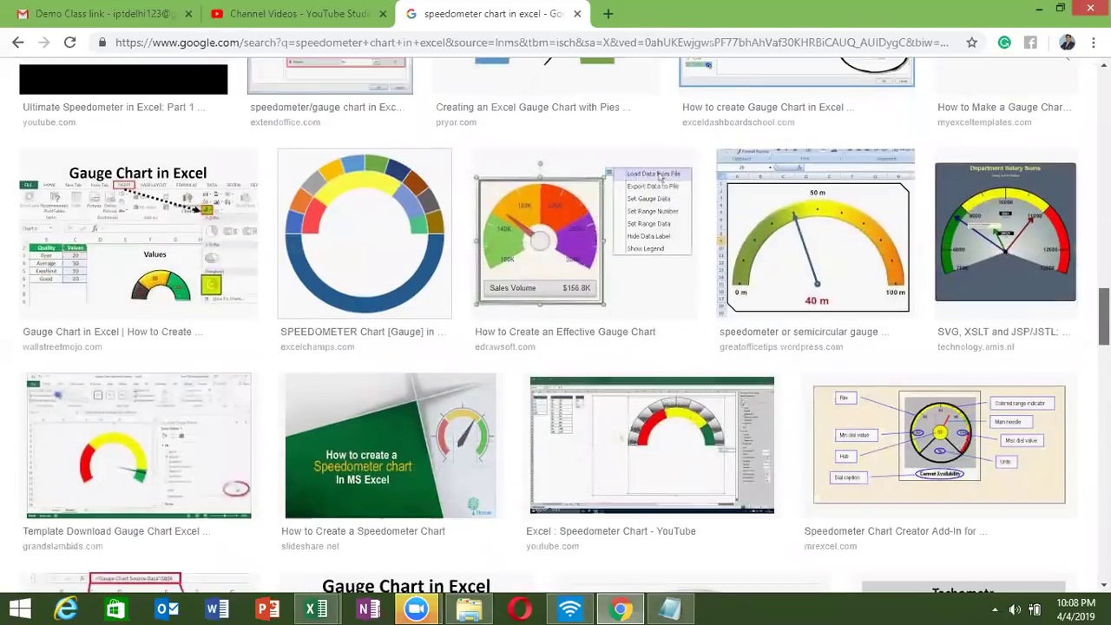
scroll(658, 177, "down", 1)
scroll(658, 177, "down", 3)
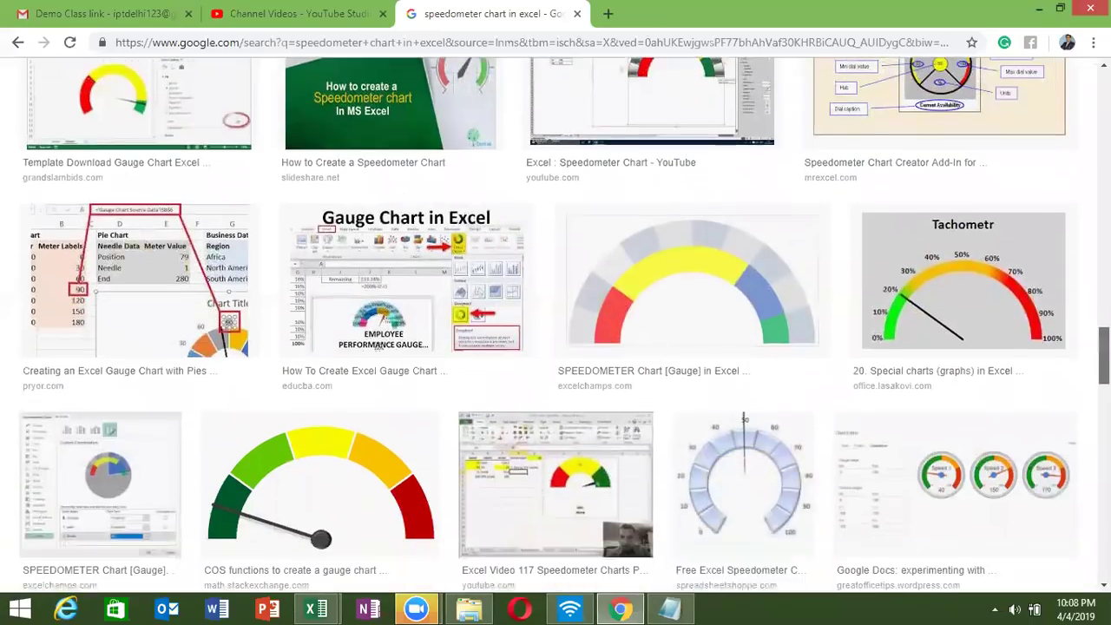
Browse further gauge and tachometer examples, then show the desktop with Win+D.
scroll(380, 223, "down", 1)
scroll(379, 223, "down", 1)
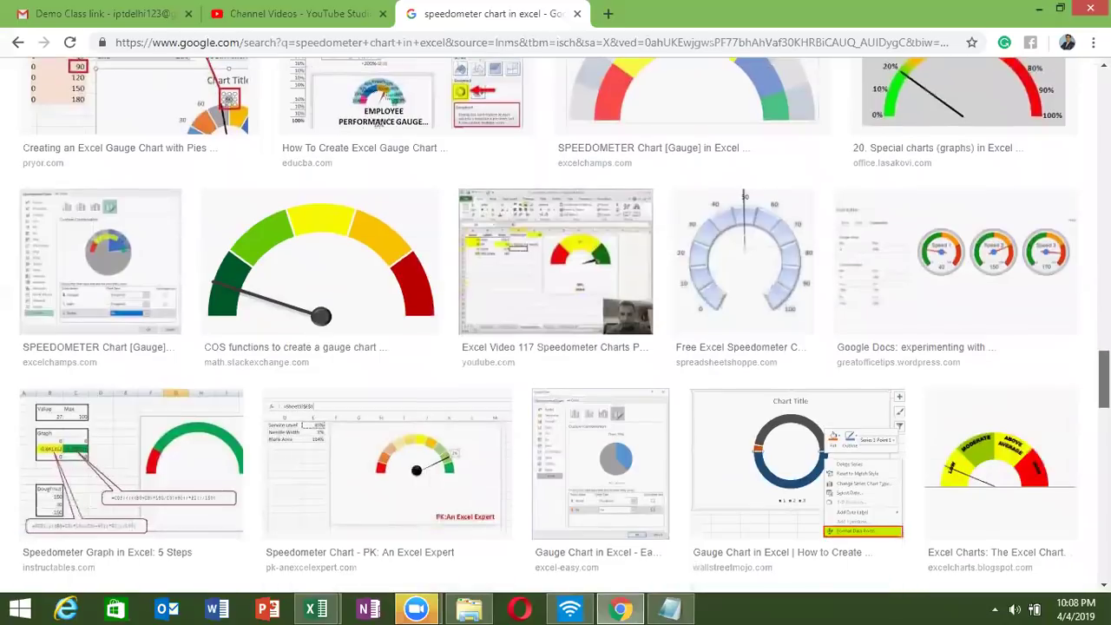
scroll(379, 223, "down", 3)
scroll(379, 223, "down", 1)
scroll(379, 223, "down", 1)
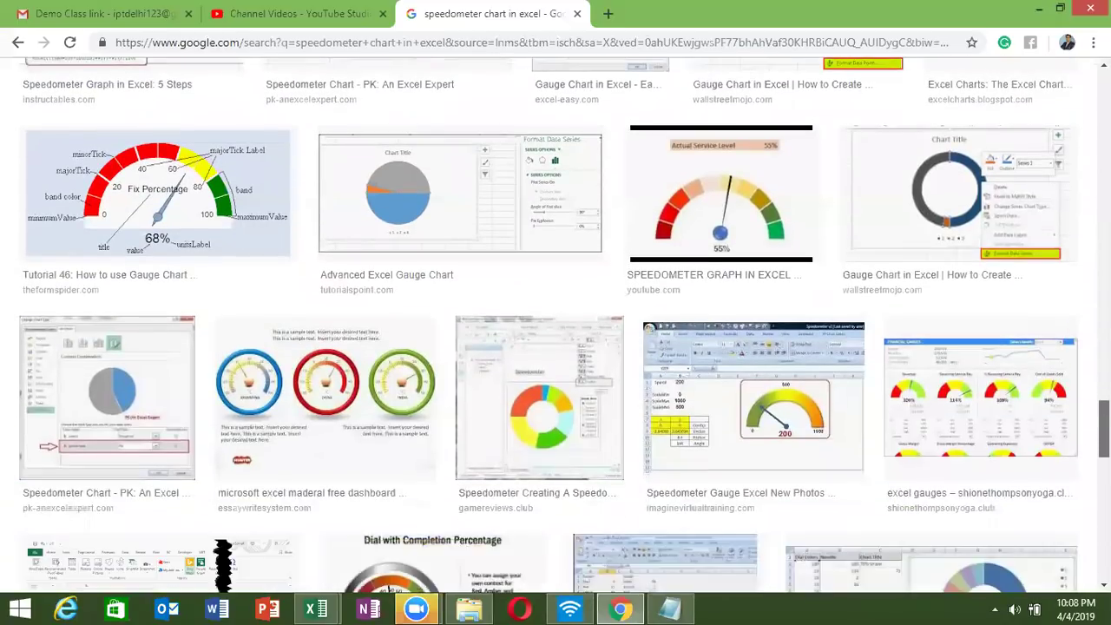
scroll(556, 328, "down", 1)
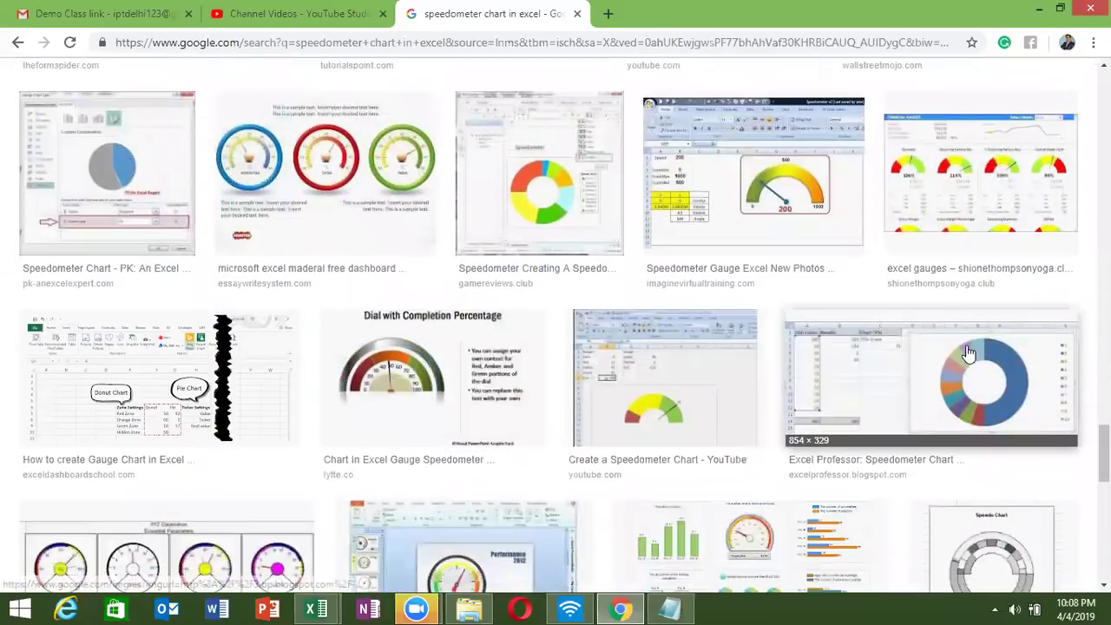
scroll(954, 343, "up", 5)
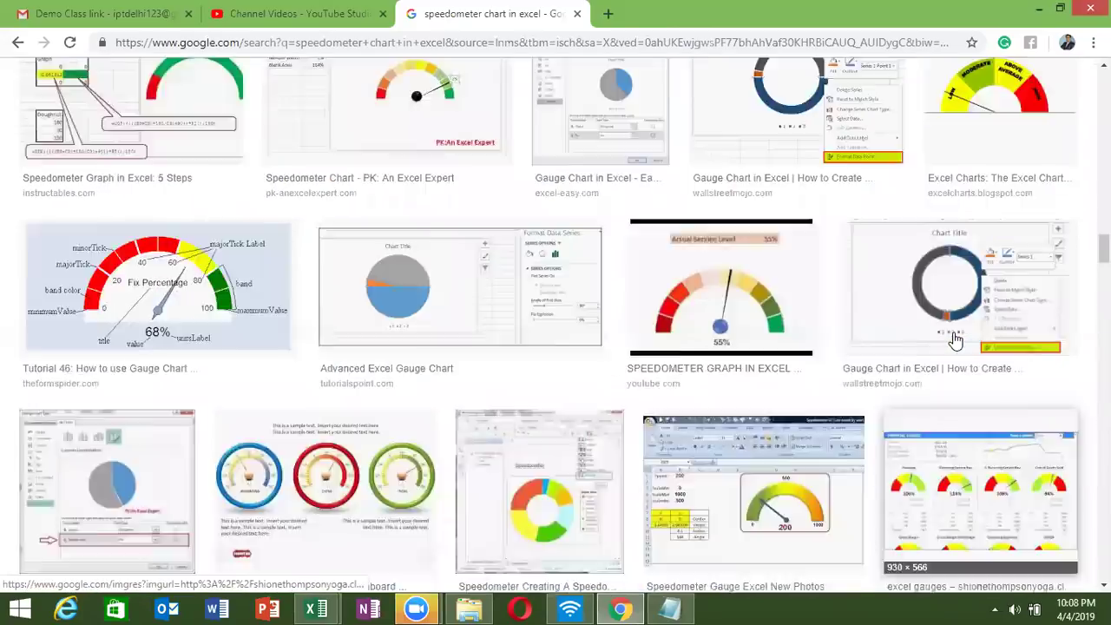
scroll(954, 338, "up", 5)
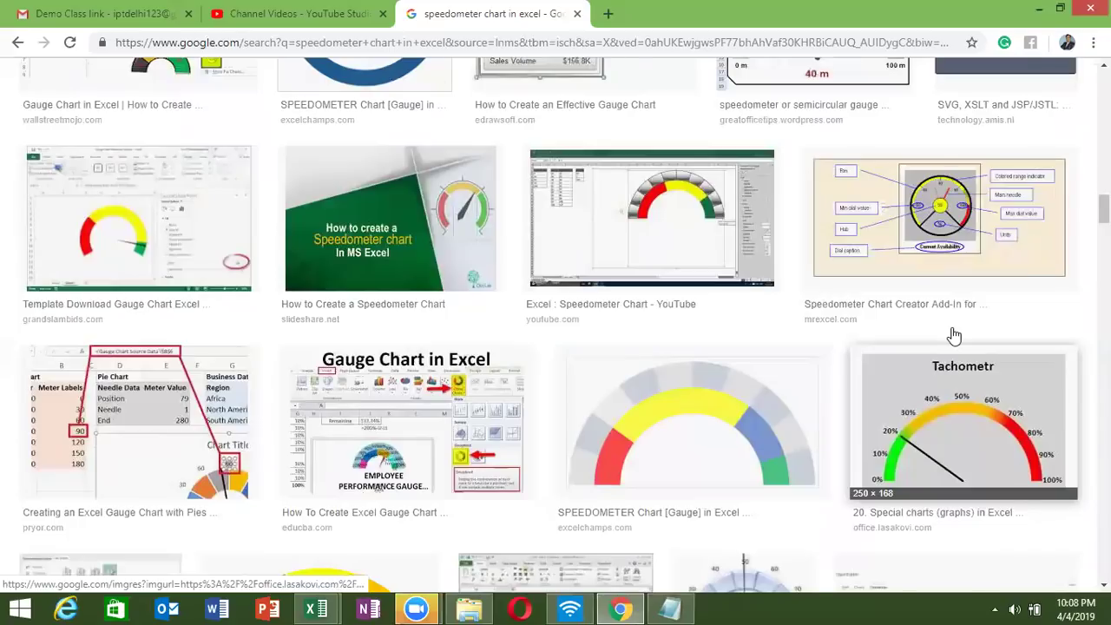
scroll(955, 336, "up", 1)
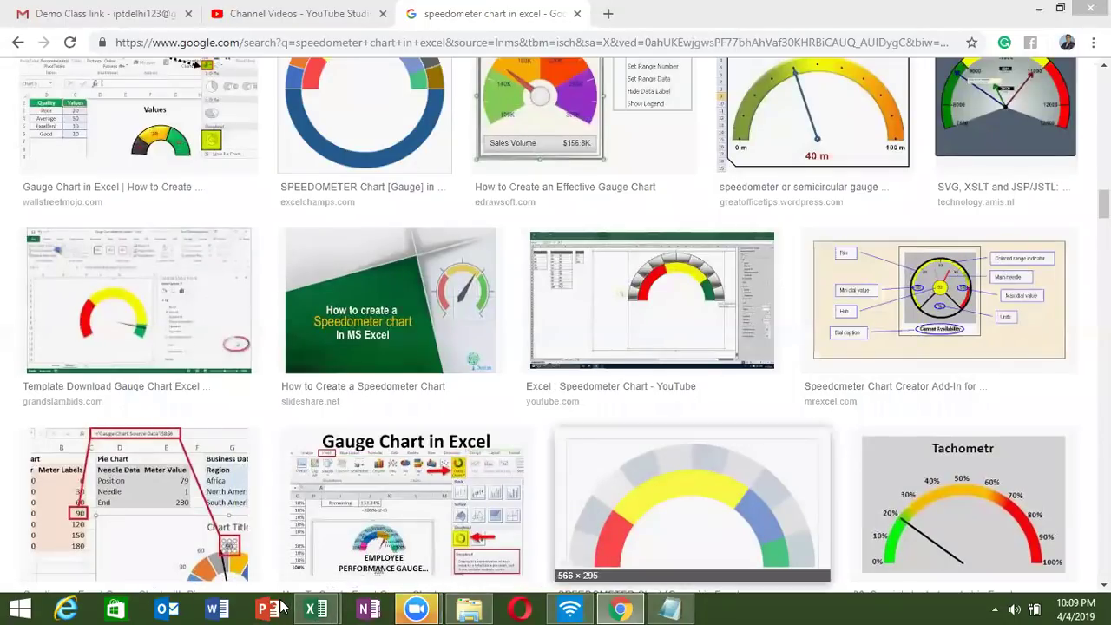
key("super+d")
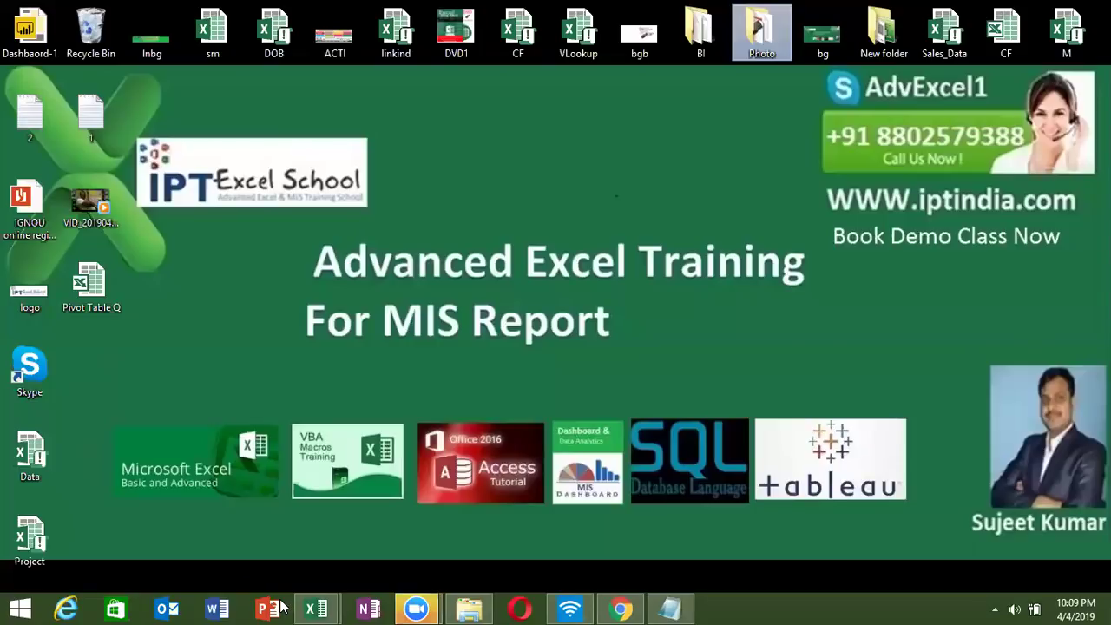